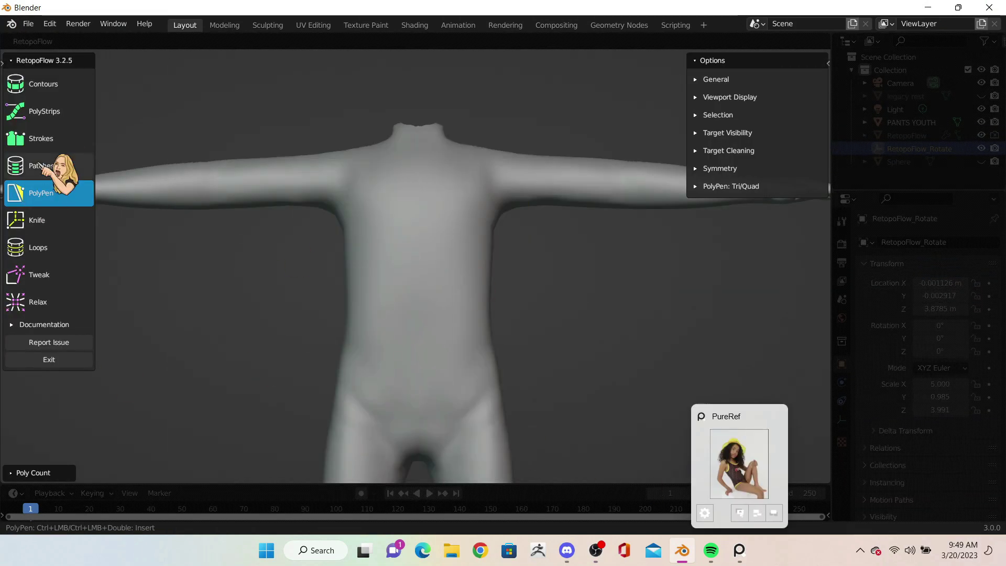
Step: Check the PureRef reference images, then enable X mirror symmetry and pick the RetopoFlow Contours tool
left_click(738, 550)
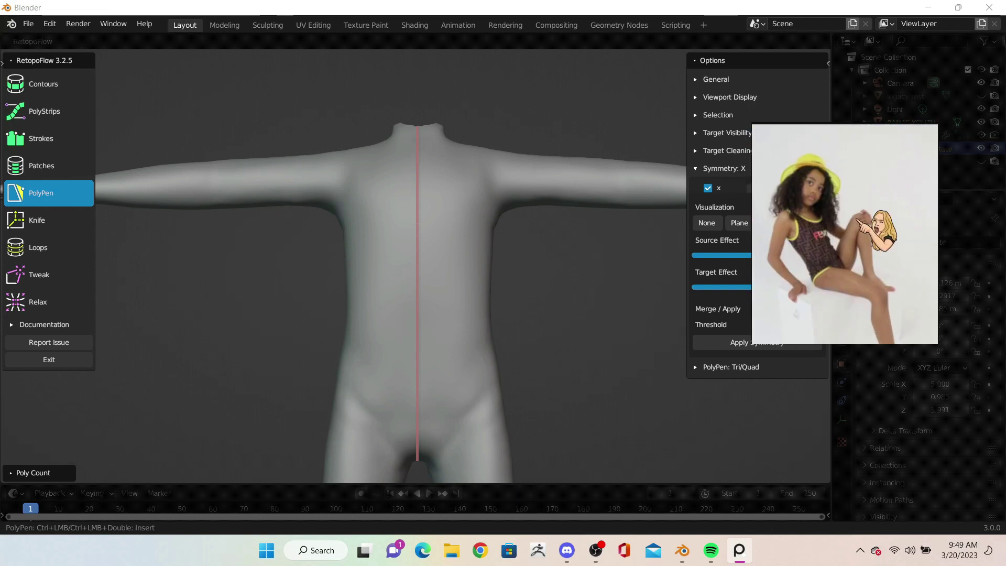
scroll(417, 272, "up", 2)
left_click(47, 84)
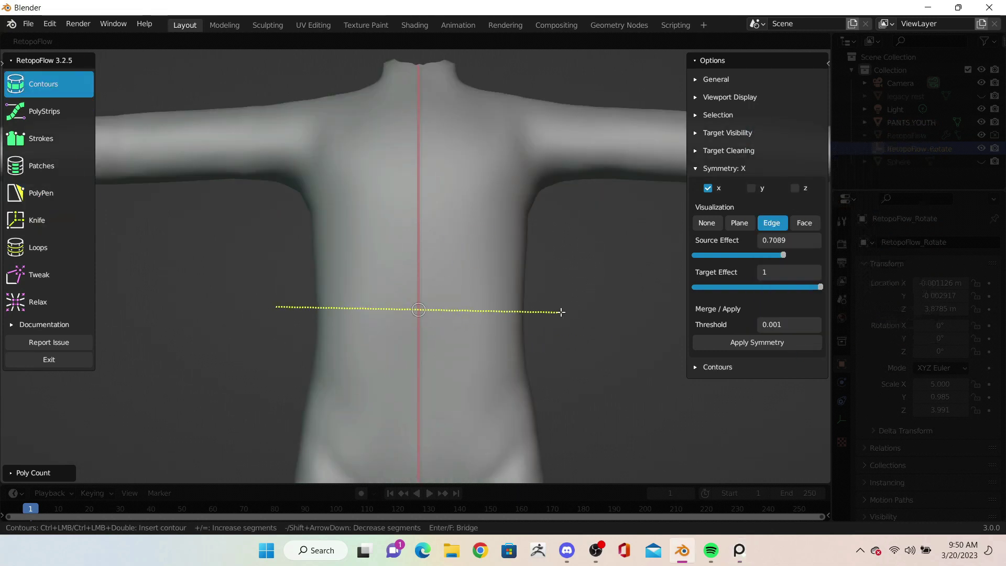
Step: Draw contour rings across the upper waist, torso, waist and hips
left_click_drag(554, 285, 556, 285)
left_click_drag(288, 243, 580, 256)
left_click_drag(292, 218, 552, 238)
left_click_drag(303, 363, 476, 393)
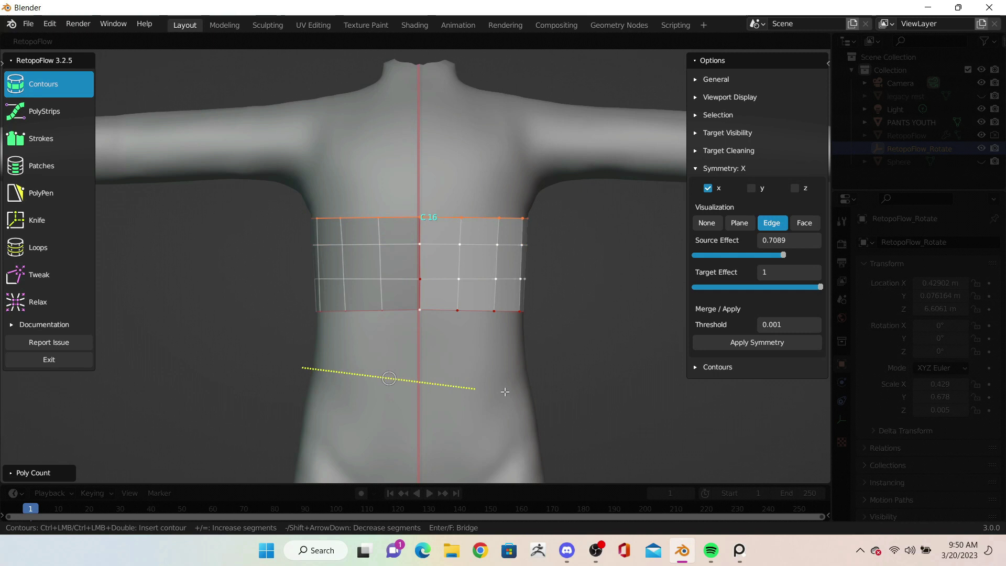
middle_click_drag(251, 427, 251, 307, "shift")
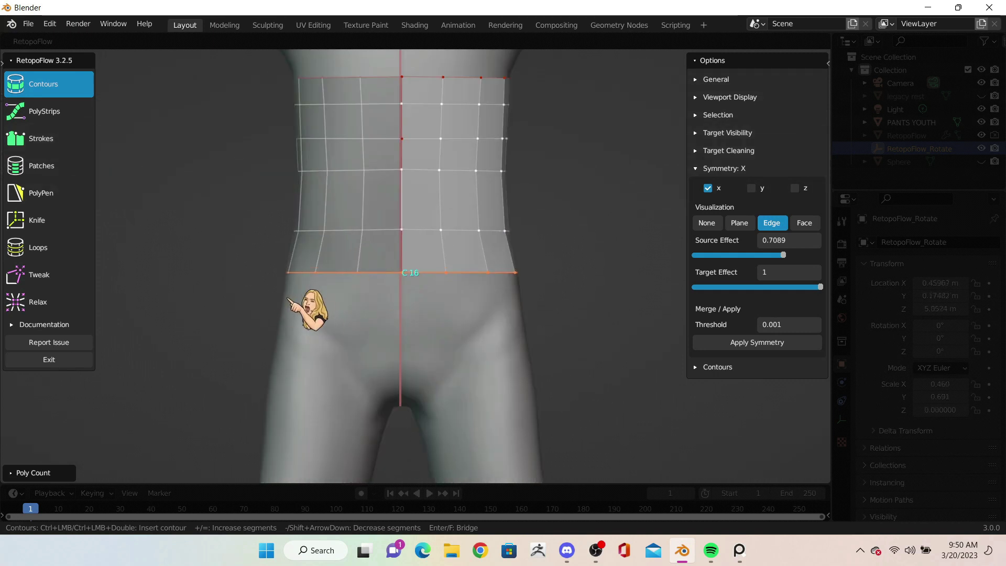
left_click_drag(511, 314, 501, 314)
Step: With PolyPen, add quads below the hip ring down toward the crotch
key("5")
left_click(432, 354, "ctrl")
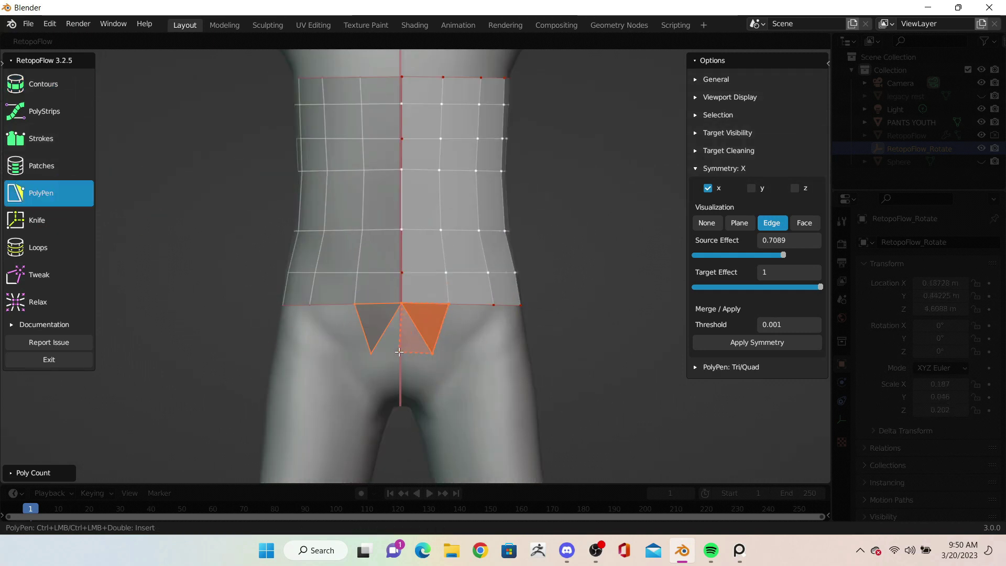
left_click(467, 360, "ctrl")
left_click(432, 354, "ctrl")
left_click(430, 403, "ctrl")
left_click(414, 399, "ctrl")
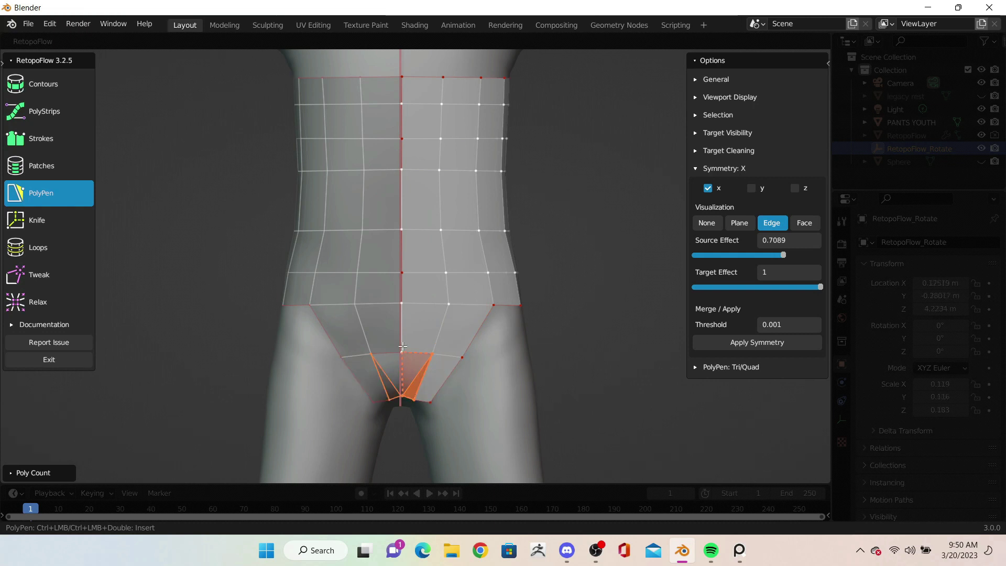
Step: Extend the PolyPen strip between the legs and up toward the back
middle_click_drag(402, 347, 404, 252)
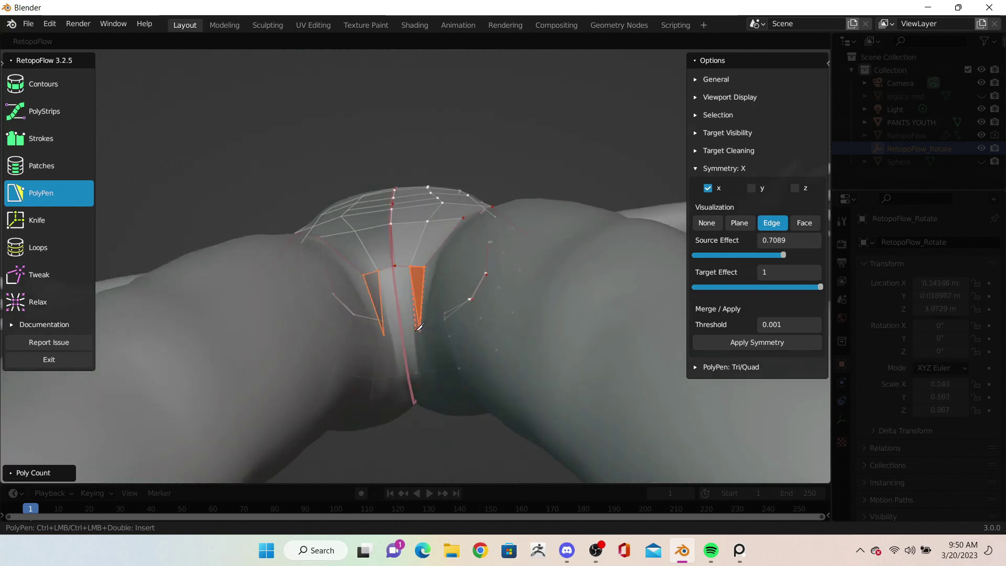
middle_click_drag(403, 318, 444, 245)
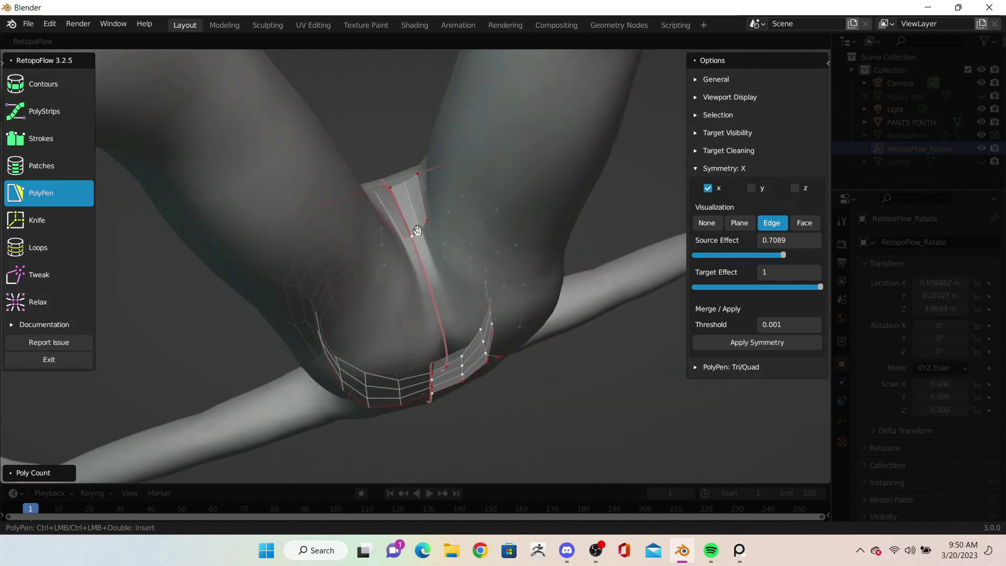
scroll(427, 231, "up", 3)
left_click(445, 300)
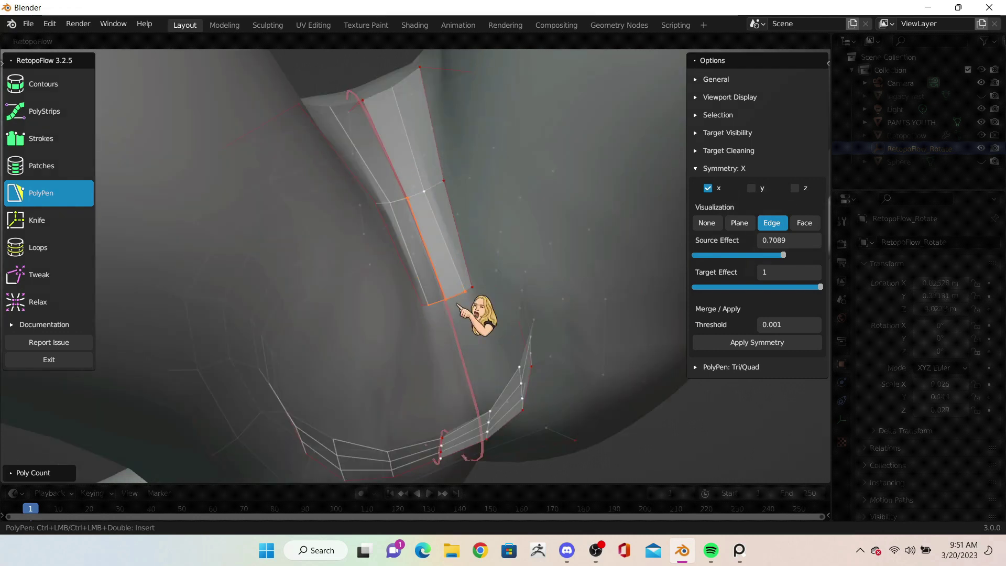
middle_click_drag(468, 312, 426, 171)
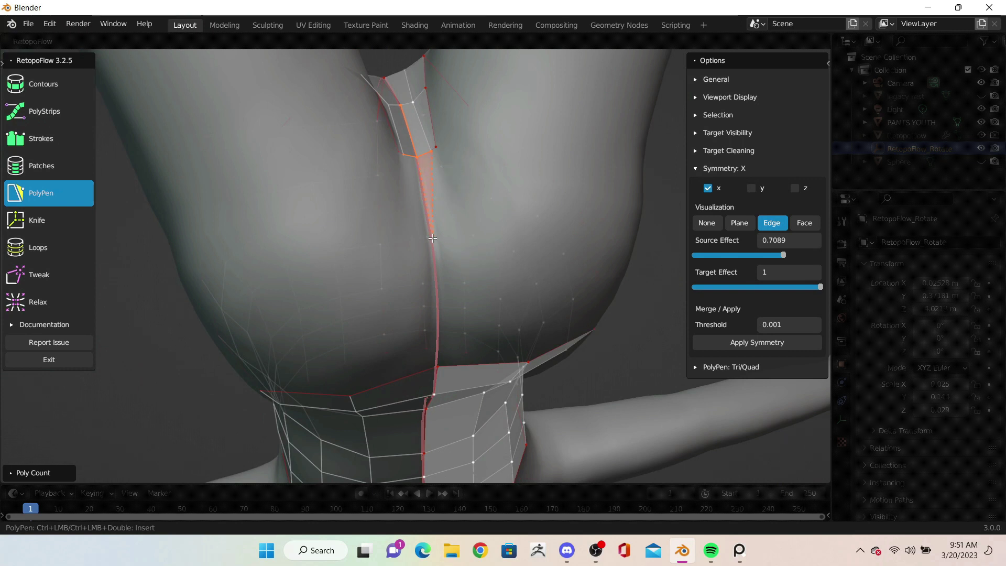
mouse_move(461, 242)
middle_mouse_down()
mouse_move(445, 214)
mouse_move(436, 133)
middle_mouse_up()
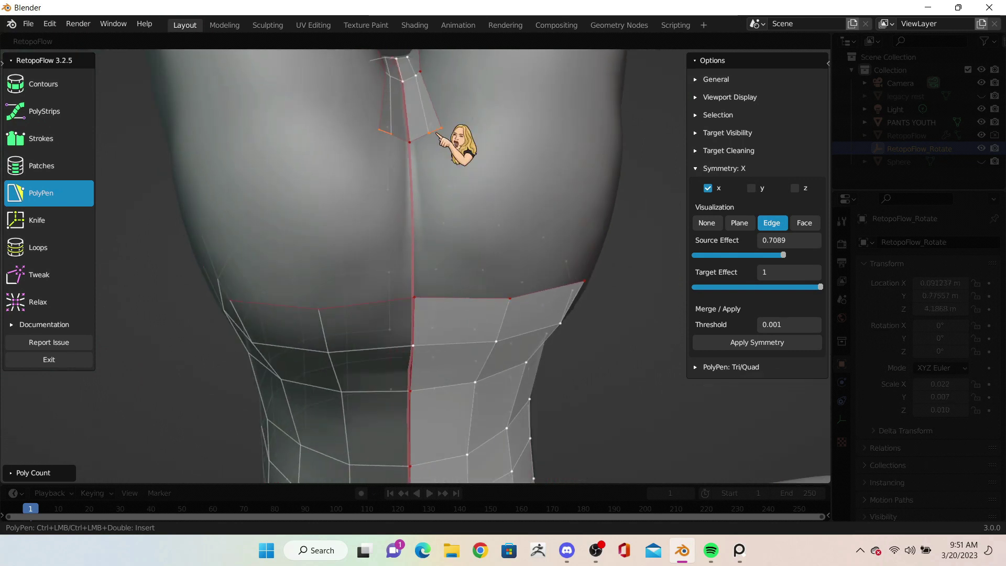
key("7")
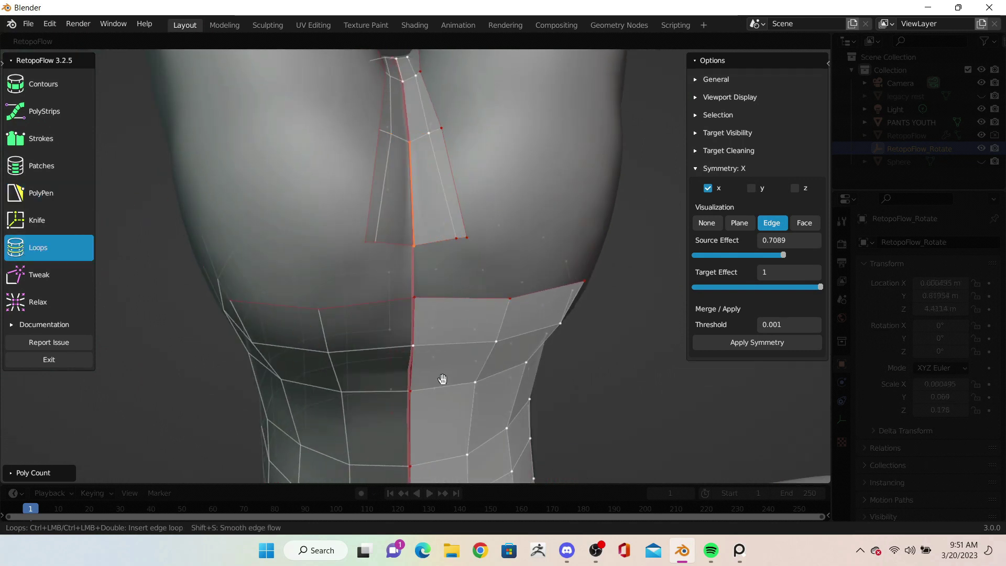
left_click(40, 193)
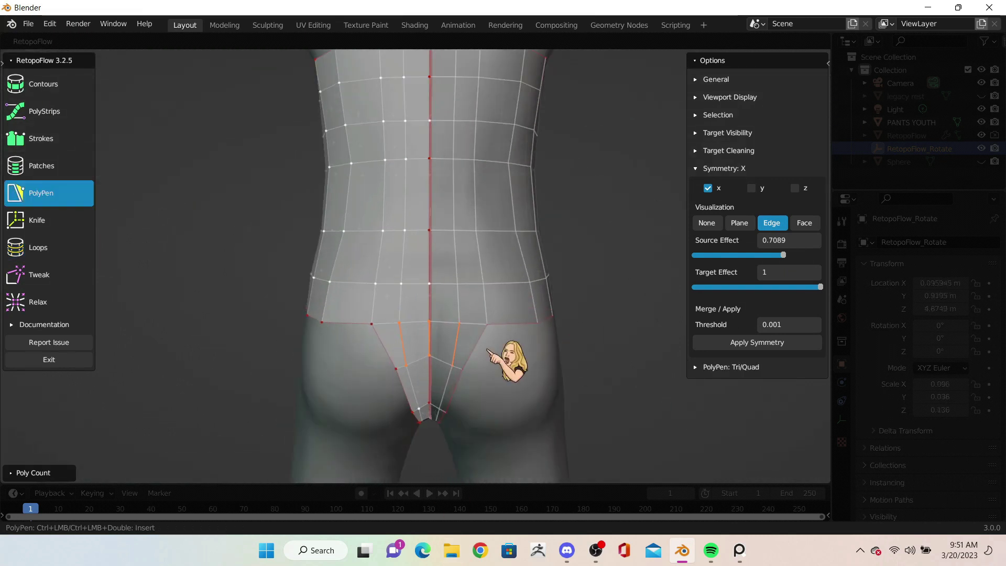
mouse_move(352, 337)
middle_mouse_down()
mouse_move(416, 348)
mouse_move(395, 332)
mouse_move(382, 379)
middle_mouse_up()
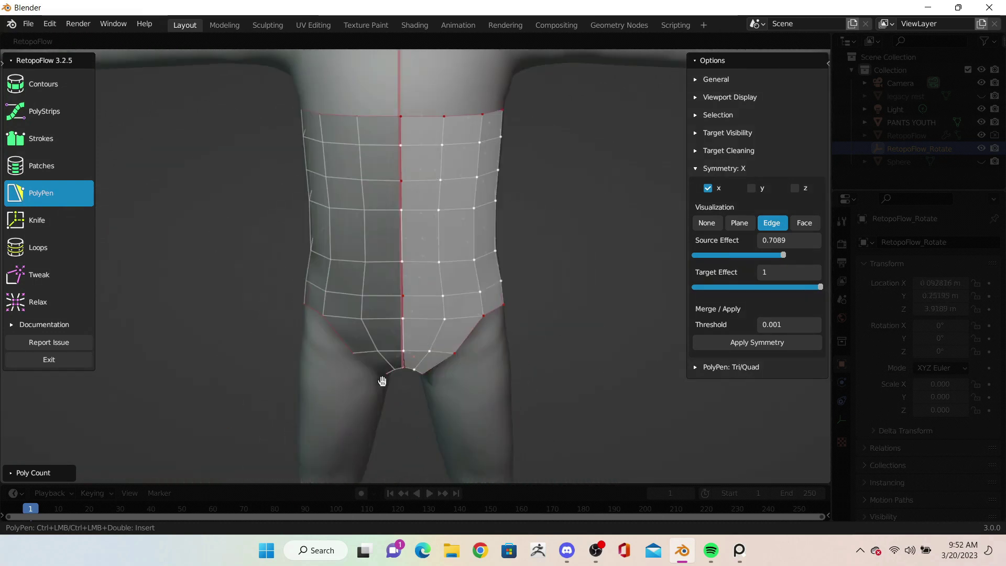
Step: Inspect the top edge and extend the upper contour ring toward the chest
mouse_move(533, 282)
middle_mouse_down()
mouse_move(566, 312)
mouse_move(453, 233)
middle_mouse_up()
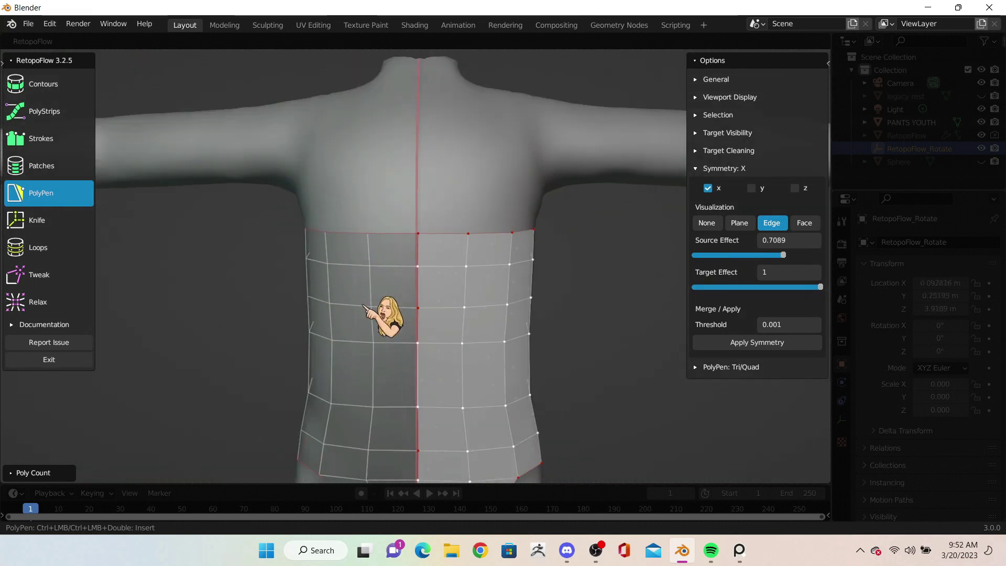
middle_click_drag(539, 235, 314, 235)
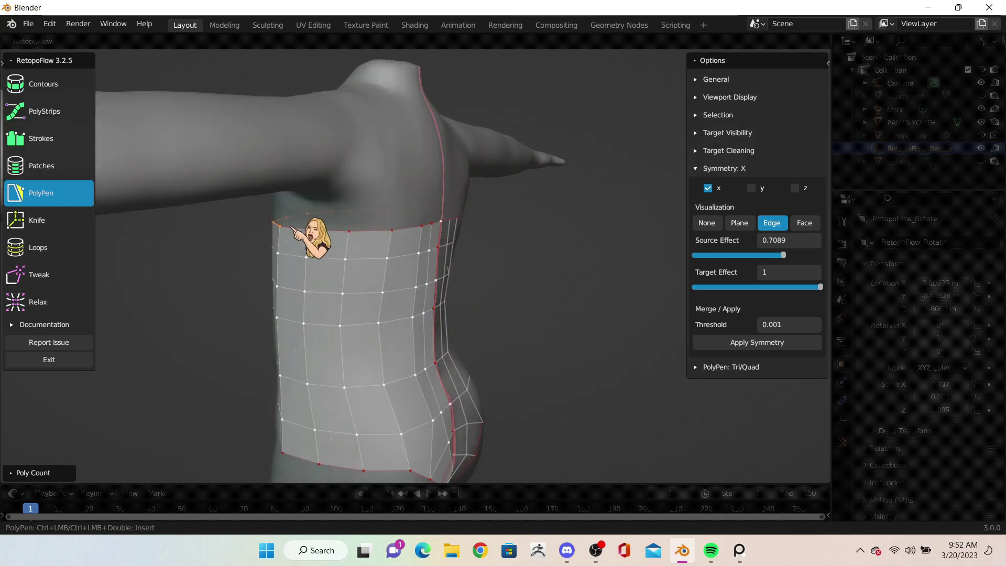
mouse_move(437, 231)
middle_mouse_down()
mouse_move(394, 211)
mouse_move(427, 292)
mouse_move(213, 202)
middle_mouse_up()
key("1")
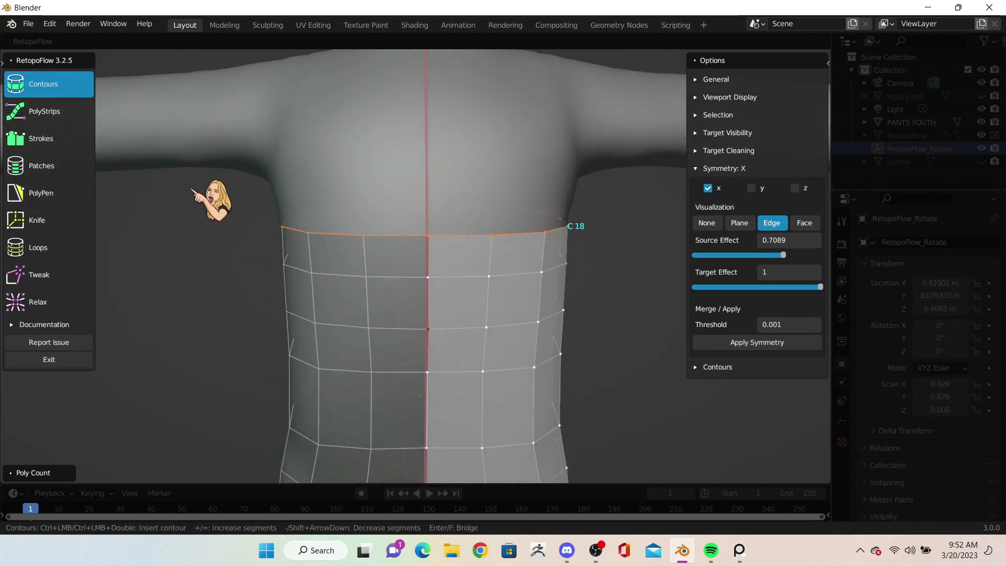
mouse_move(579, 224)
middle_mouse_down()
mouse_move(433, 284)
mouse_move(491, 266)
mouse_move(418, 213)
mouse_move(422, 225)
mouse_move(362, 241)
mouse_move(338, 215)
middle_mouse_up()
Step: With PolyPen, drag a face from the upper chest up to the shoulder
key("5")
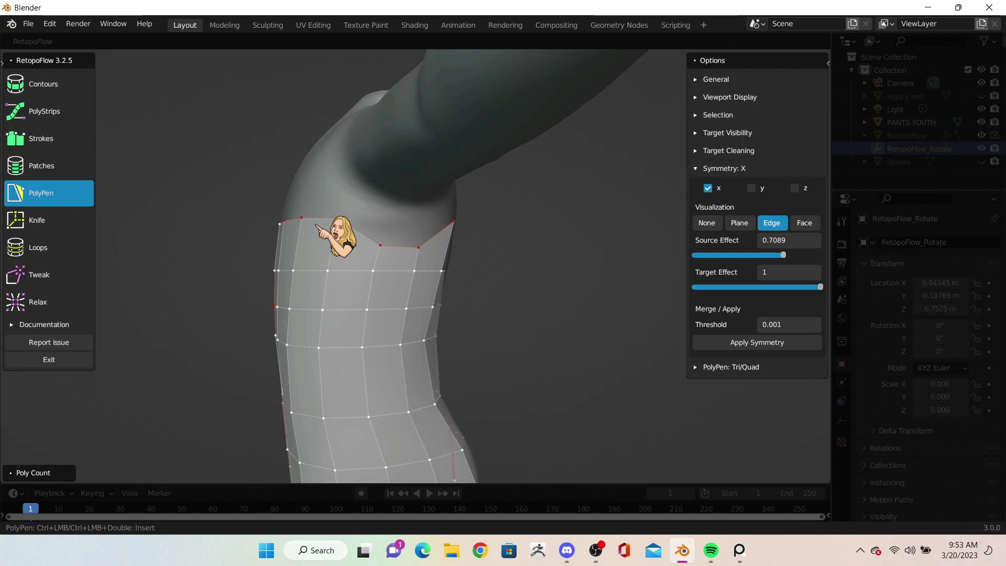
middle_click_drag(329, 230, 454, 235)
middle_click_drag(399, 217, 430, 216)
left_click_drag(495, 227, 455, 139, "ctrl")
mouse_move(455, 139)
middle_mouse_down()
mouse_move(489, 252)
mouse_move(269, 184)
mouse_move(314, 199)
middle_mouse_up()
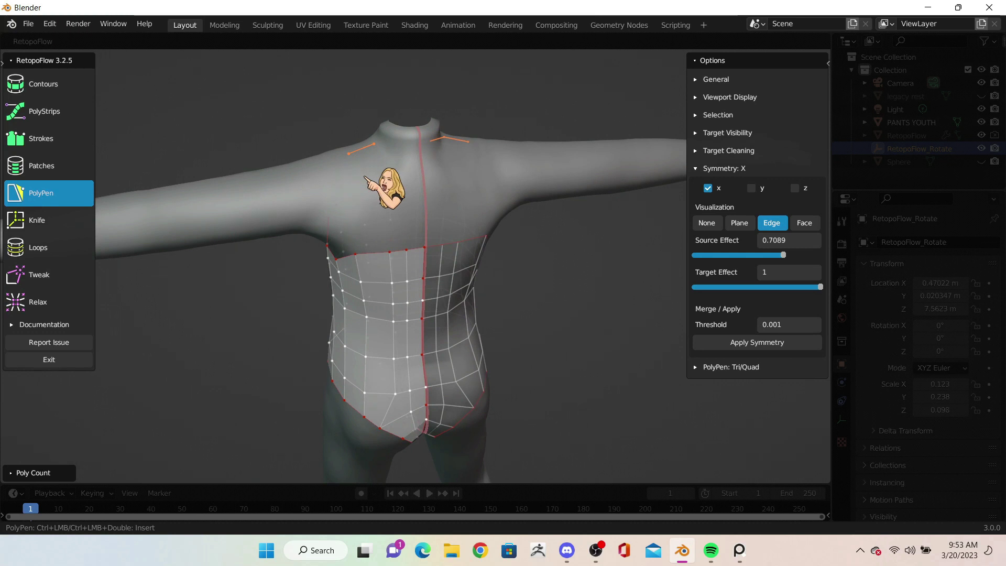
Step: Add shoulder strap quads and join the strap patch to the torso top
left_click(372, 201, "ctrl")
left_click(397, 221, "ctrl")
scroll(397, 221, "up", 2)
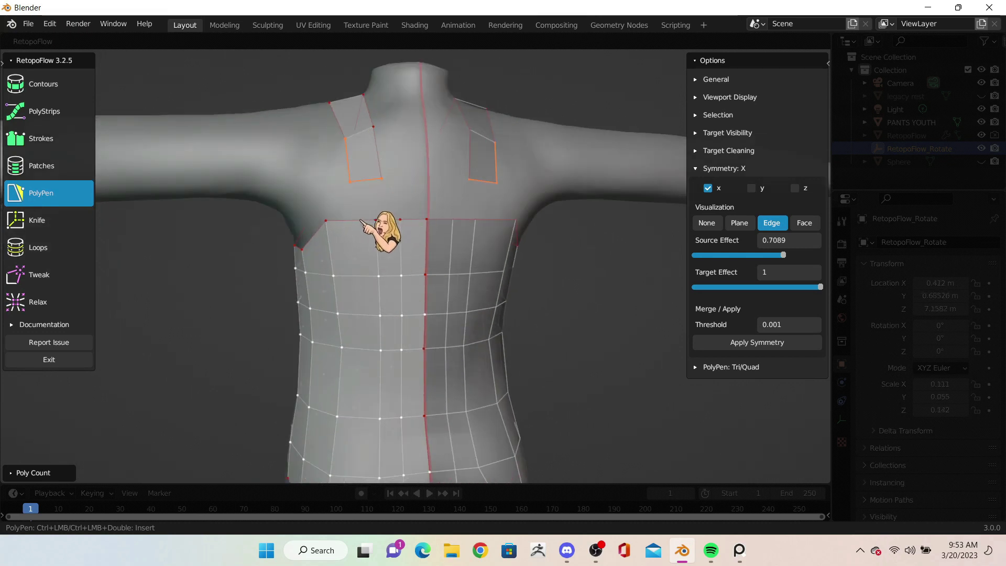
left_click(376, 339, "ctrl")
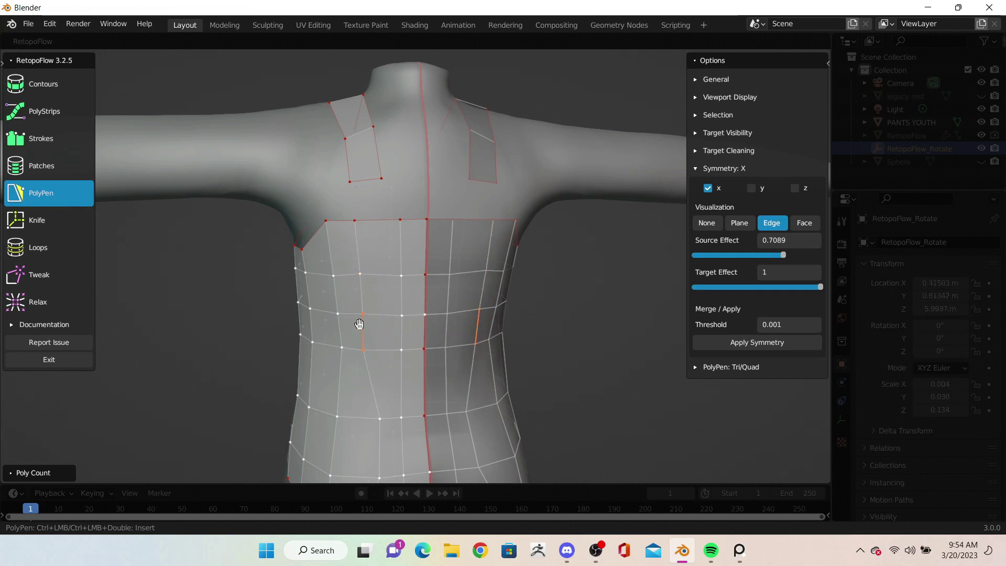
left_click(368, 186, "ctrl")
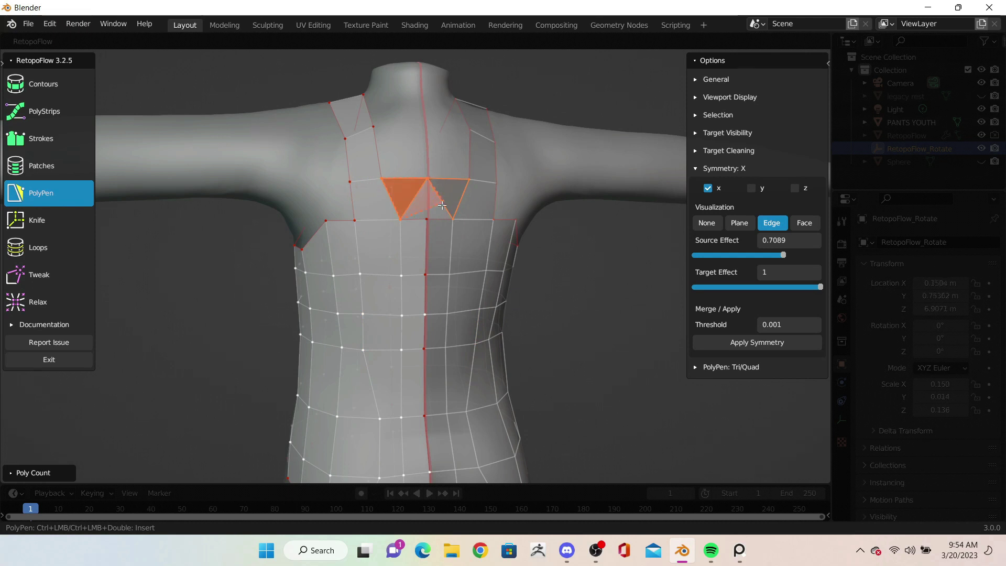
Step: Check the shoulder straps and move the shoulder edge up and inward
mouse_move(386, 217)
middle_mouse_down()
mouse_move(372, 227)
mouse_move(366, 189)
mouse_move(400, 172)
mouse_move(348, 153)
middle_mouse_up()
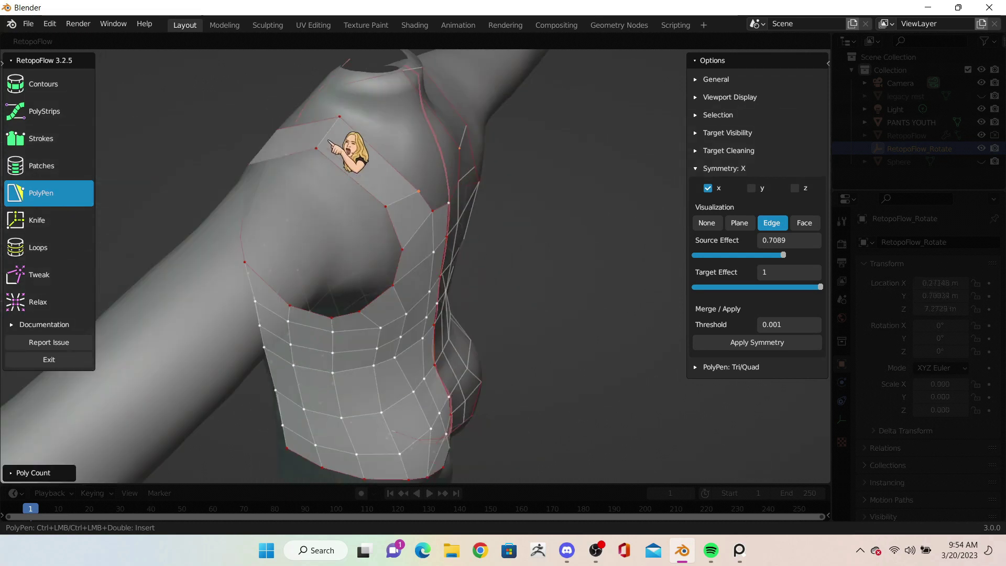
middle_click_drag(420, 196, 366, 176)
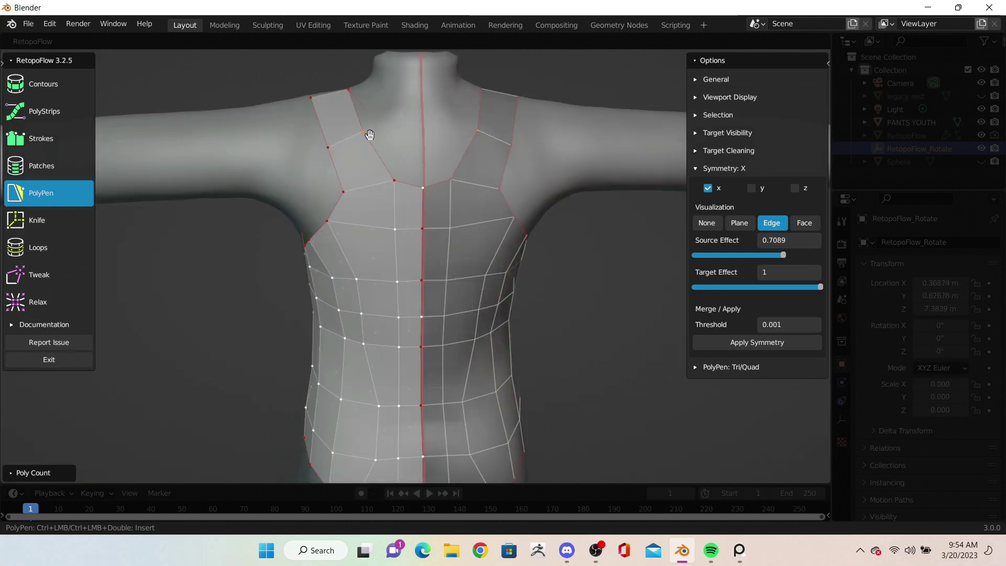
mouse_move(322, 228)
middle_mouse_down()
mouse_move(526, 235)
mouse_move(470, 205)
mouse_move(494, 220)
middle_mouse_up()
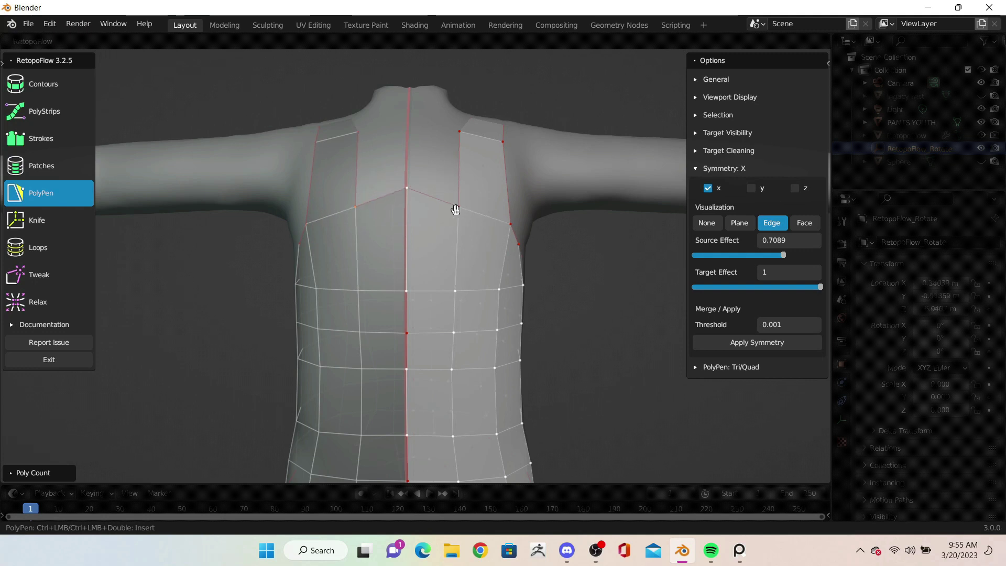
middle_click_drag(479, 133, 450, 209)
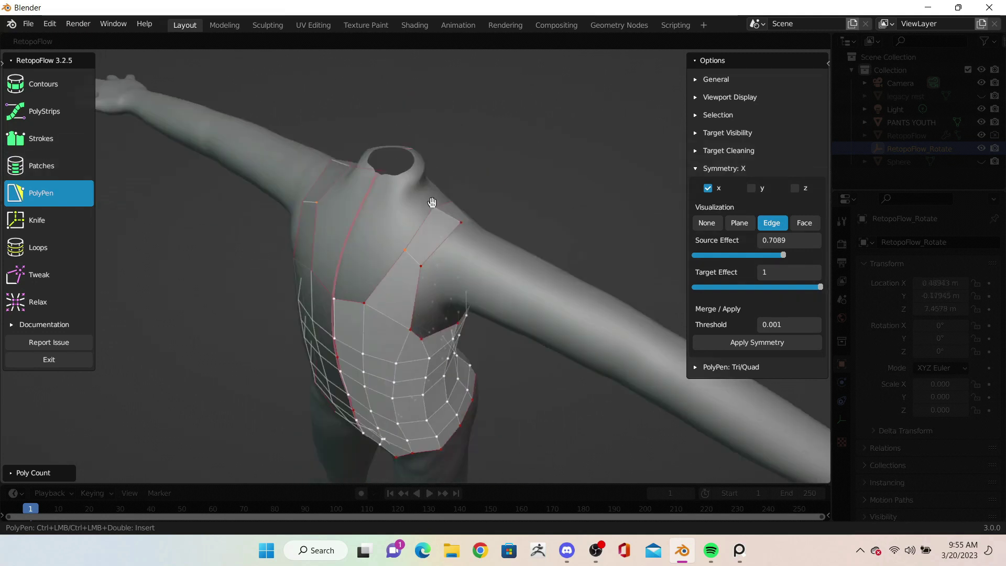
middle_click_drag(422, 422, 420, 225)
left_click_drag(432, 240, 430, 229)
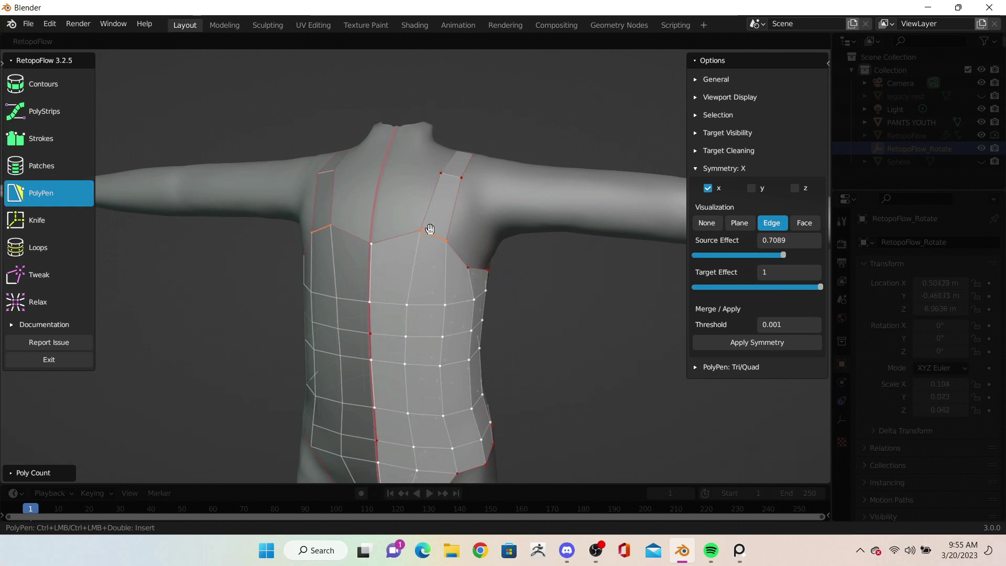
middle_click_drag(402, 283, 465, 288)
Step: Exit RetopoFlow back to object mode and bring up the object's context menu
scroll(478, 191, "up", 2)
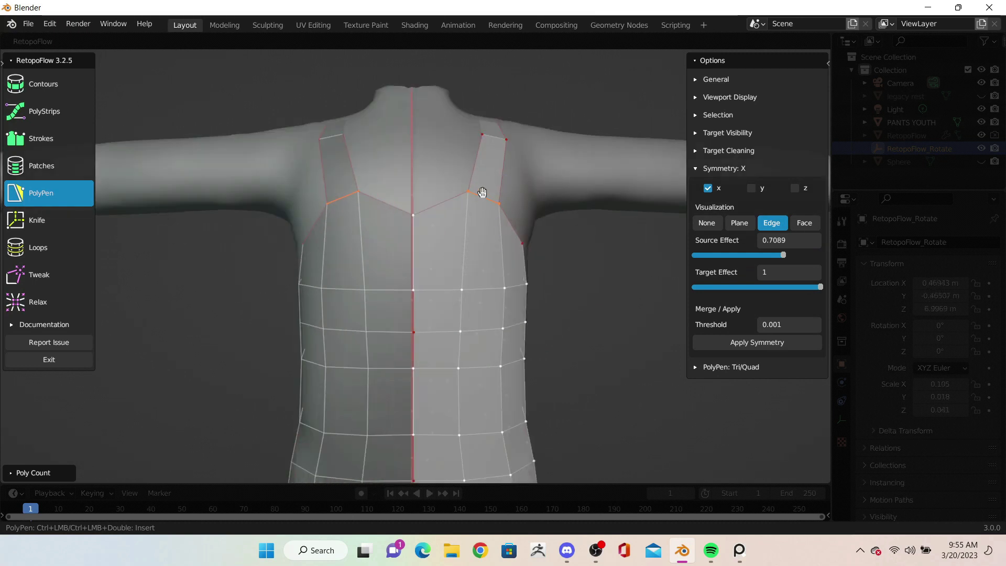
scroll(505, 168, "down", 1)
scroll(520, 231, "down", 2)
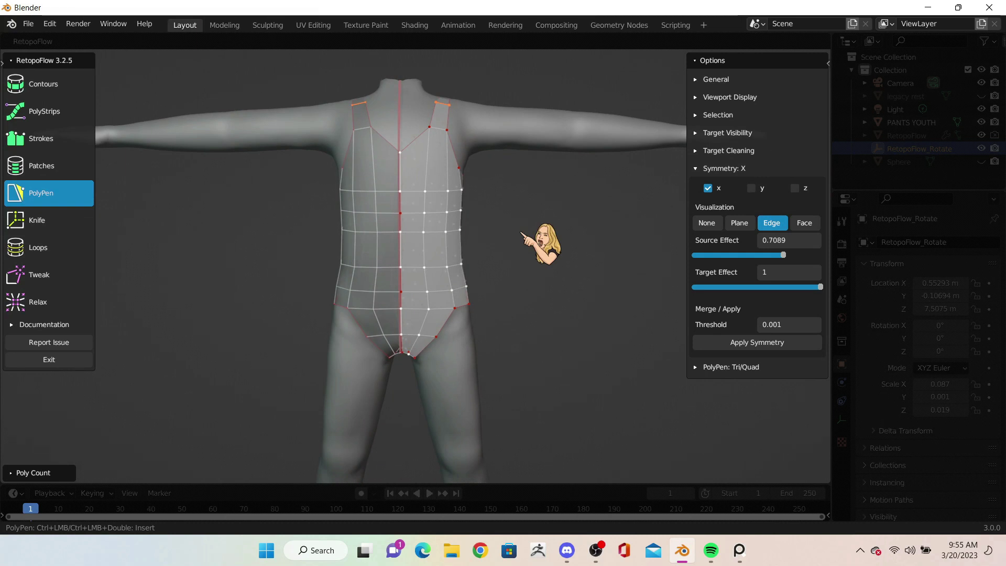
left_click(52, 361)
right_click(413, 259)
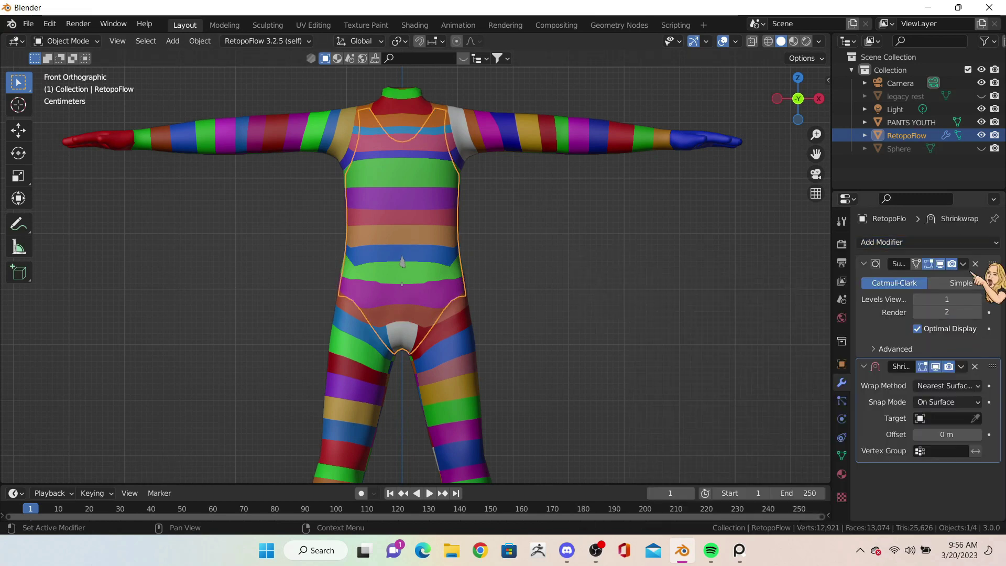
Step: Move Shrinkwrap above Subdivision; set Above Surface, target PANTS YOUTH, offset 0.009 m
left_click_drag(970, 265, 986, 385)
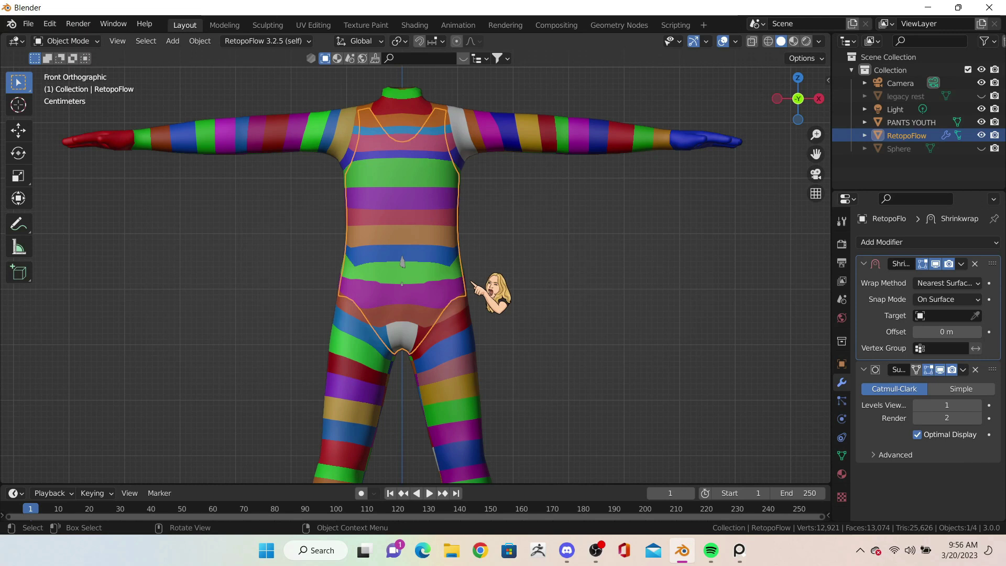
left_click(947, 299)
left_click(943, 379)
mouse_move(946, 331)
left_mouse_down()
mouse_move(959, 332)
mouse_move(922, 332)
mouse_move(959, 332)
left_mouse_up()
left_click(975, 315)
left_click(482, 292)
left_click(927, 242)
key("Escape")
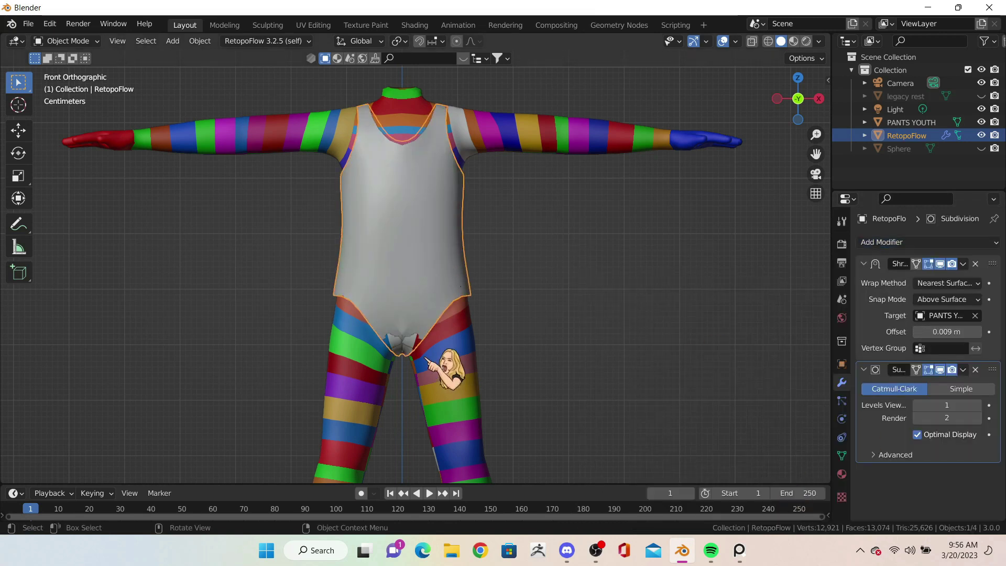
middle_click_drag(427, 361, 471, 285)
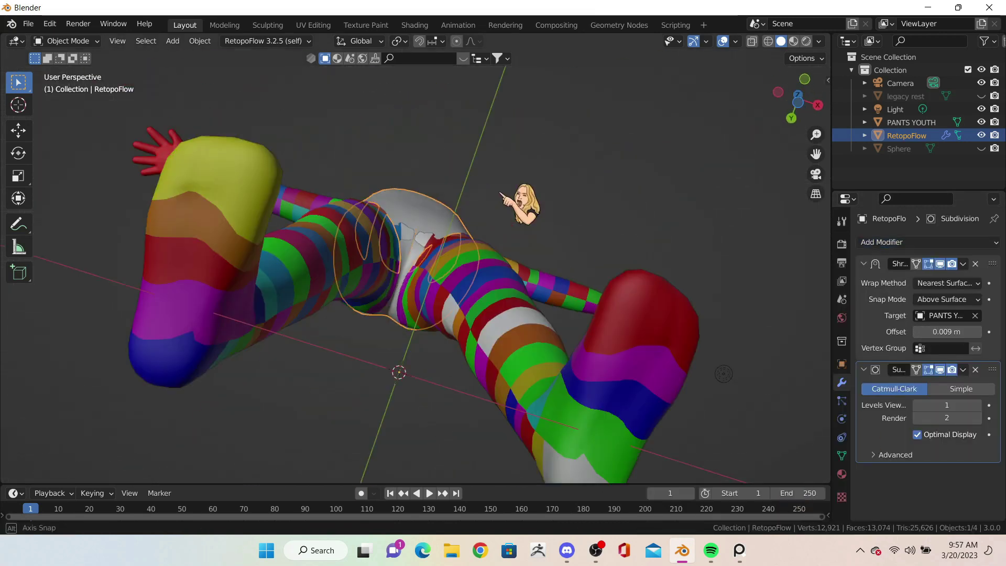
Step: Convert the wrapped garment to a plain mesh and enter Edit Mode
key("KP_1")
right_click(387, 195)
left_click(466, 258)
key("Tab")
scroll(367, 262, "up", 5)
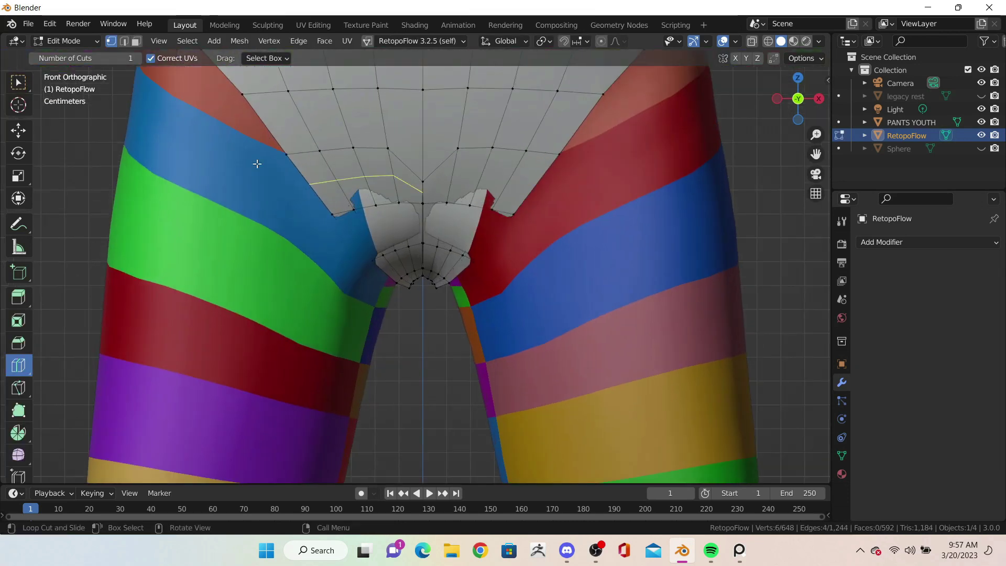
Step: Select and reposition the crotch vertices, gathering two for merging
left_click(420, 179)
mouse_move(420, 179)
left_mouse_down()
mouse_move(372, 184)
mouse_move(325, 169)
left_mouse_up()
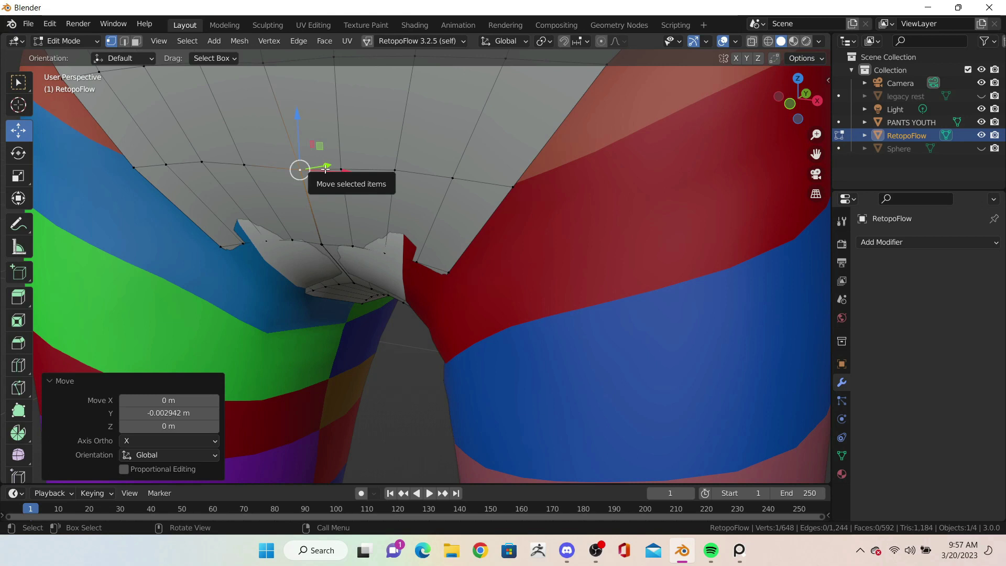
middle_click_drag(325, 168, 367, 131)
left_click(397, 157)
left_click_drag(397, 157, 389, 83)
key("m")
left_click(380, 90)
middle_click_drag(395, 175, 426, 175)
Step: Merge the crotch vertices at center and lower the vertex below
key("m")
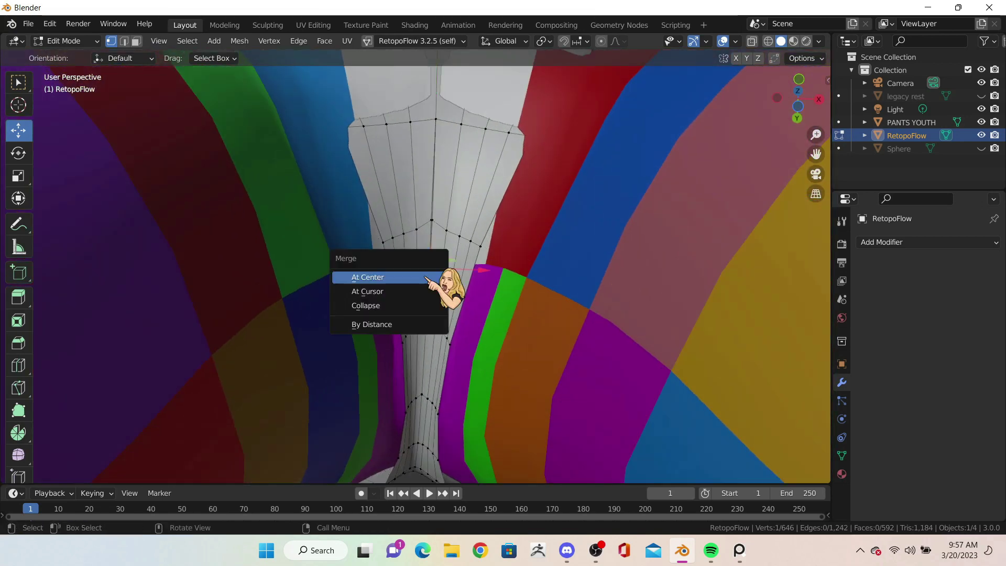
left_click(445, 280)
key("g")
key("Escape")
left_click(431, 220)
left_click_drag(432, 222, 437, 236)
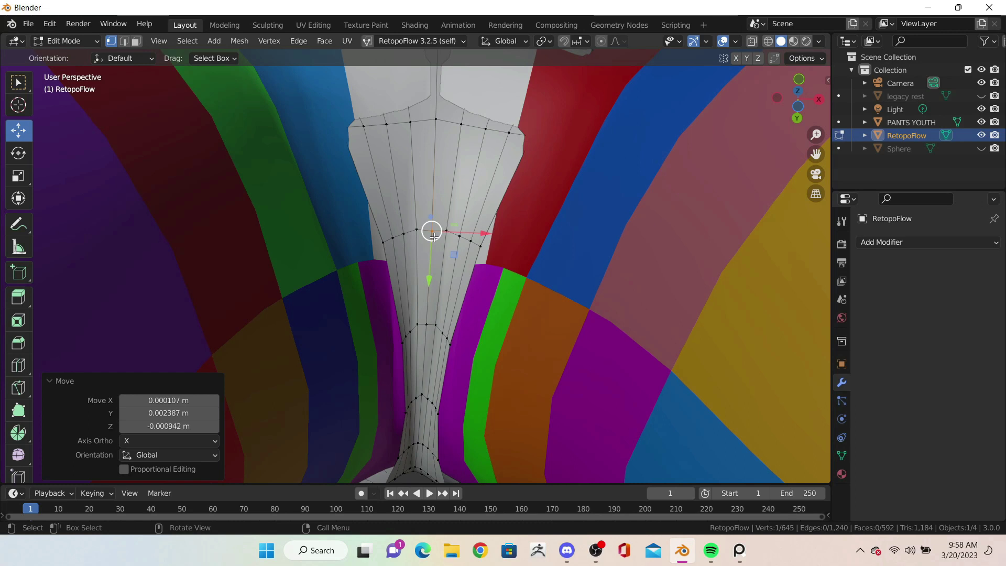
middle_click_drag(434, 237, 260, 46)
Step: Reshape the crotch by moving vertices with proportional falloff
key("g")
key("o")
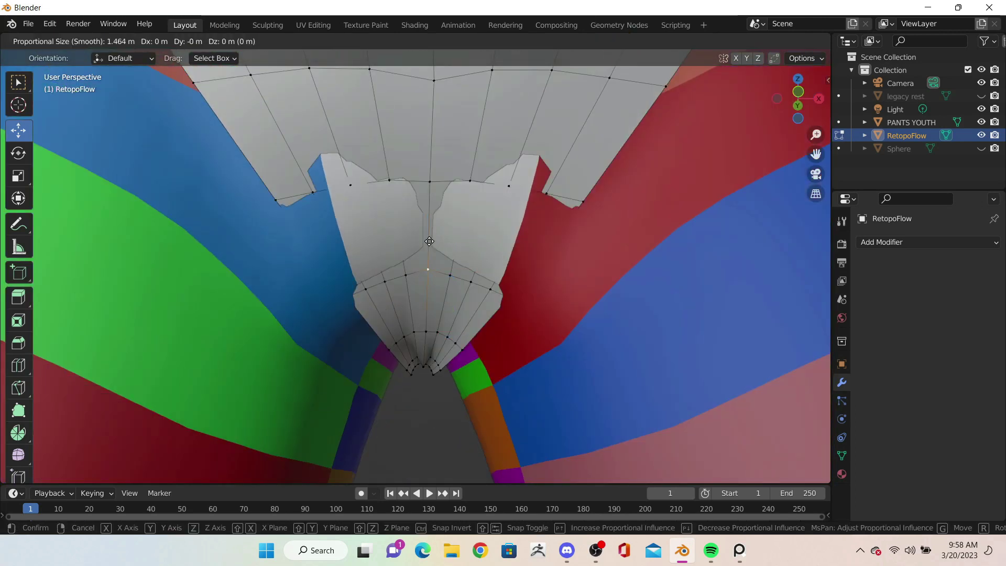
left_click(451, 241)
key("g")
left_click(314, 153)
key("g")
left_click(314, 158)
mouse_move(314, 158)
middle_mouse_down()
mouse_move(495, 303)
mouse_move(451, 103)
mouse_move(428, 131)
middle_mouse_up()
key("g")
key("o")
left_click(448, 97)
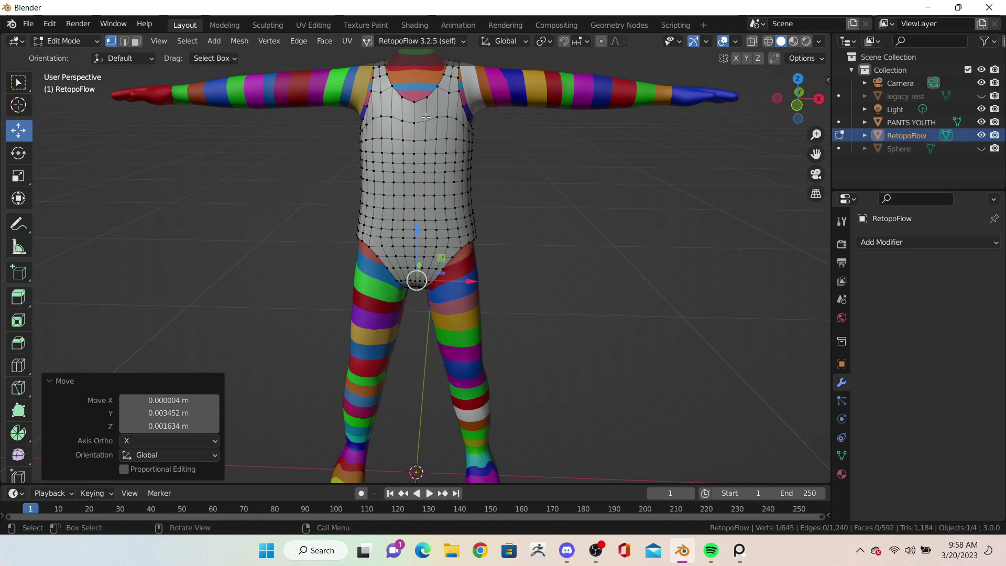
Step: Add a Subdivision Surface modifier to the garment
key("KP_1")
scroll(421, 232, "up", 5)
left_click(927, 242)
left_click(768, 473)
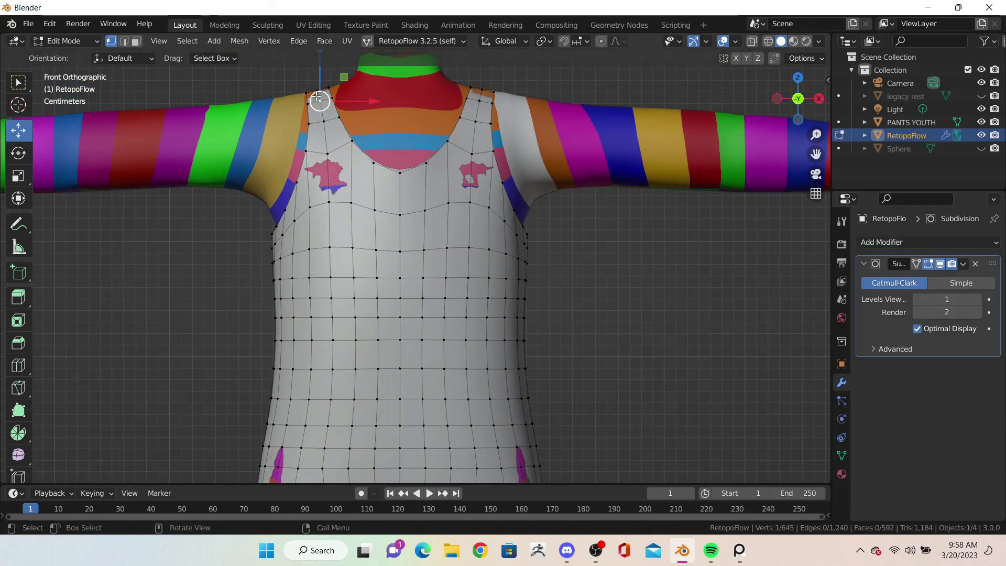
Step: Extrude the leg opening edge loop twice in place to form a hem
left_click(493, 153, "alt")
scroll(493, 153, "down", 8, "shift")
scroll(493, 152, "down", 3, "shift")
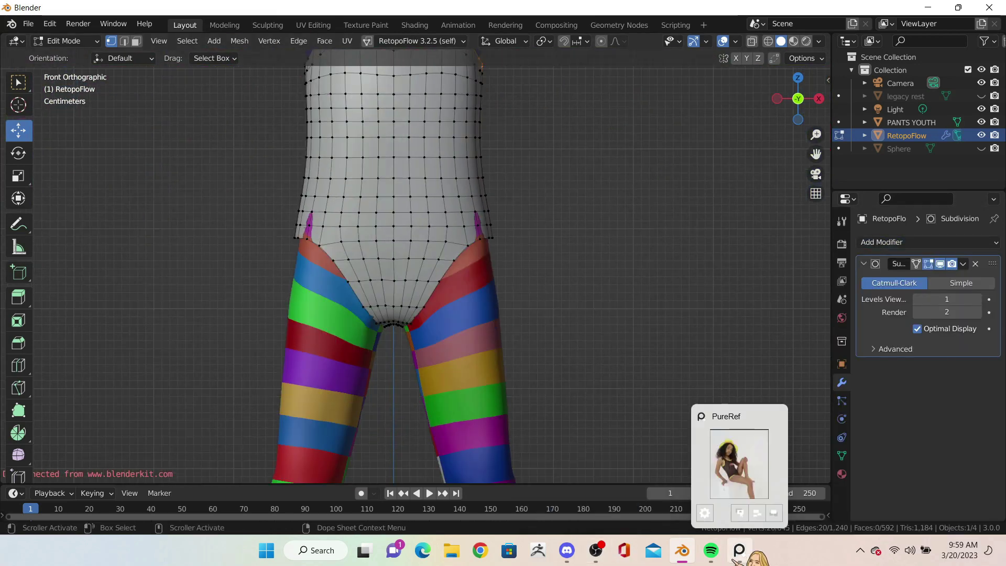
mouse_move(455, 274)
middle_mouse_down()
mouse_move(449, 285)
mouse_move(449, 276)
mouse_move(396, 272)
mouse_move(468, 267)
middle_mouse_up()
left_click(479, 256, "alt")
key("e")
right_click(478, 255)
left_click(377, 276, "alt+shift")
key("e")
right_click(468, 267)
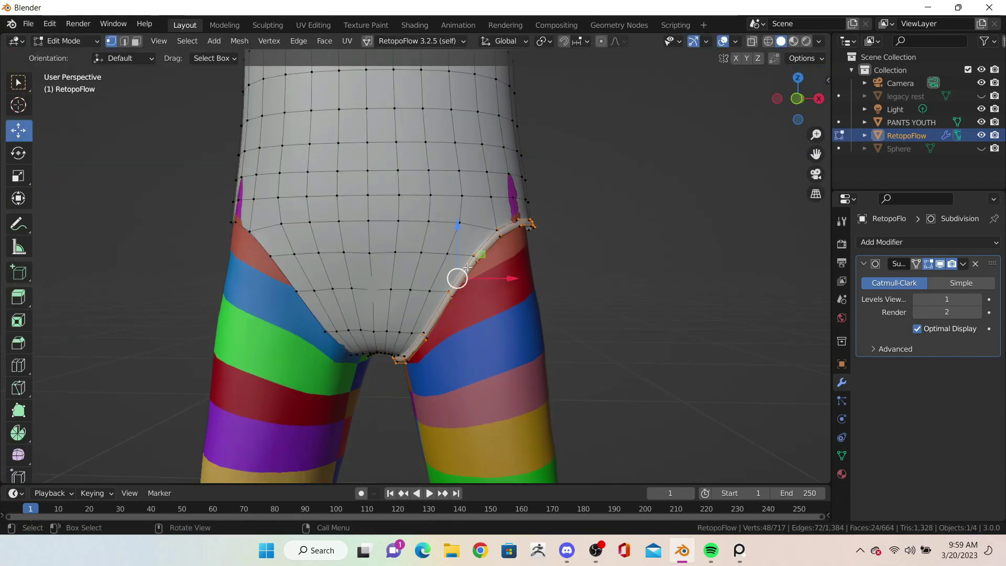
Step: Select the hem edge loops around the leg opening
key("g")
left_click(534, 265)
scroll(537, 298, "up", 2)
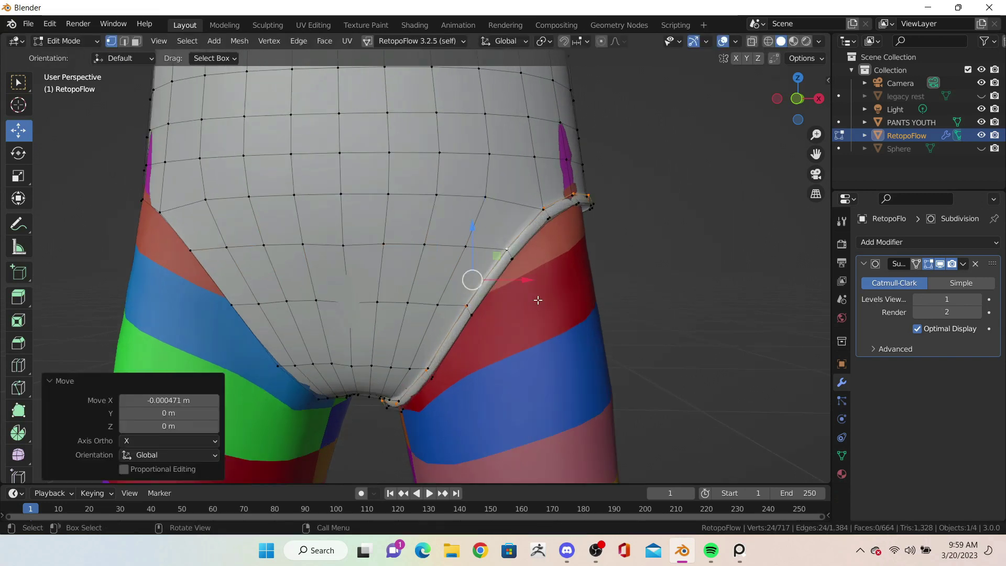
left_click(489, 295, "alt")
scroll(653, 283, "down", 3)
key("Tab")
key("Tab")
middle_click_drag(664, 298, 181, 217)
left_click(181, 216, "alt")
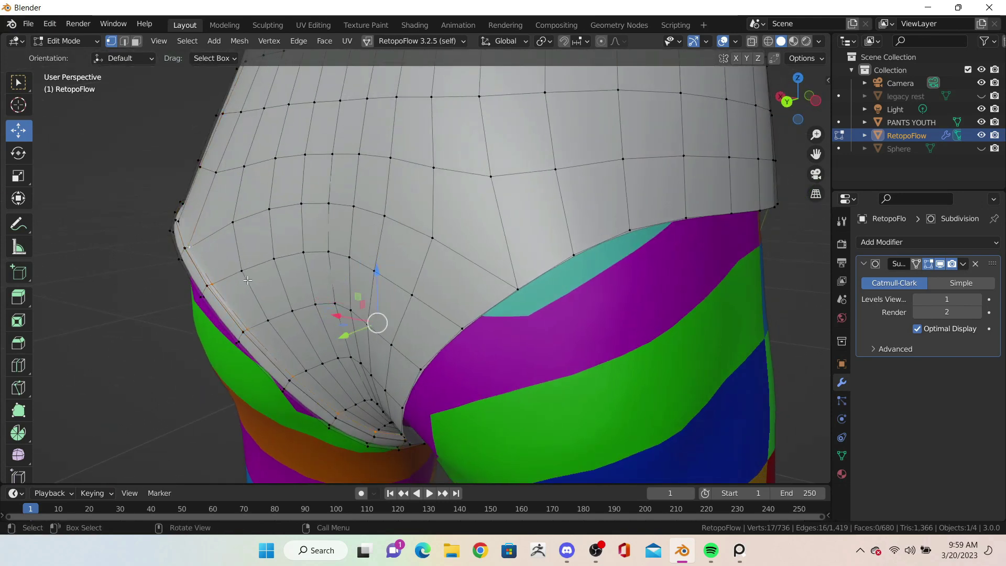
scroll(248, 280, "down", 3)
mouse_move(247, 280)
middle_mouse_down()
mouse_move(461, 292)
mouse_move(748, 284)
mouse_move(498, 343)
mouse_move(387, 291)
middle_mouse_up()
scroll(461, 291, "up", 5)
Step: Merge the hem vertices and bevel the hem edge
left_click(498, 343)
key("m")
left_click(498, 264)
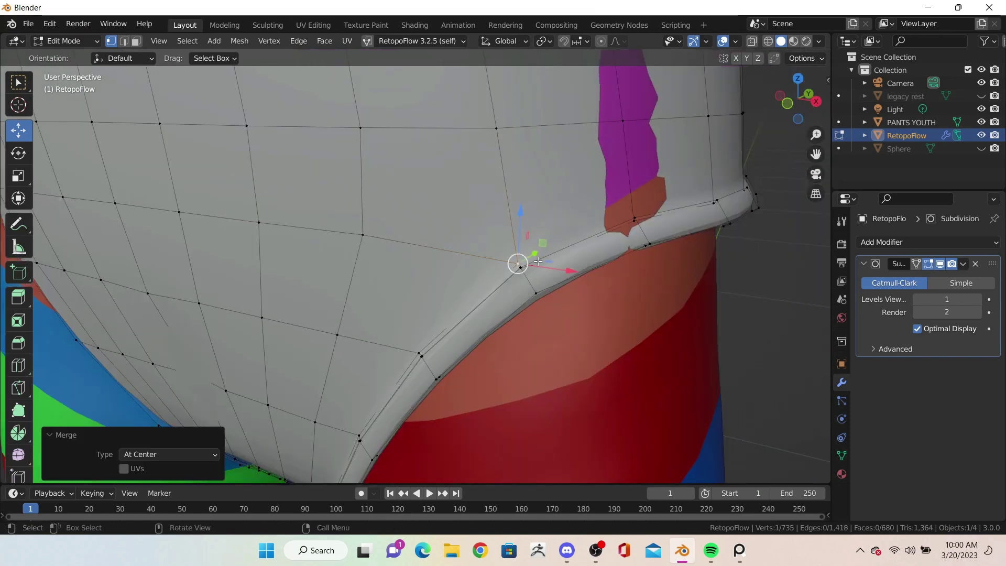
mouse_move(518, 263)
middle_mouse_down()
mouse_move(609, 317)
mouse_move(321, 292)
mouse_move(316, 278)
mouse_move(494, 269)
middle_mouse_up()
key("ctrl+z")
key("ctrl+b")
left_click(442, 250)
Step: Switch to the front view, reselect the RetopoFlow garment and re-enter Edit Mode
key("Tab")
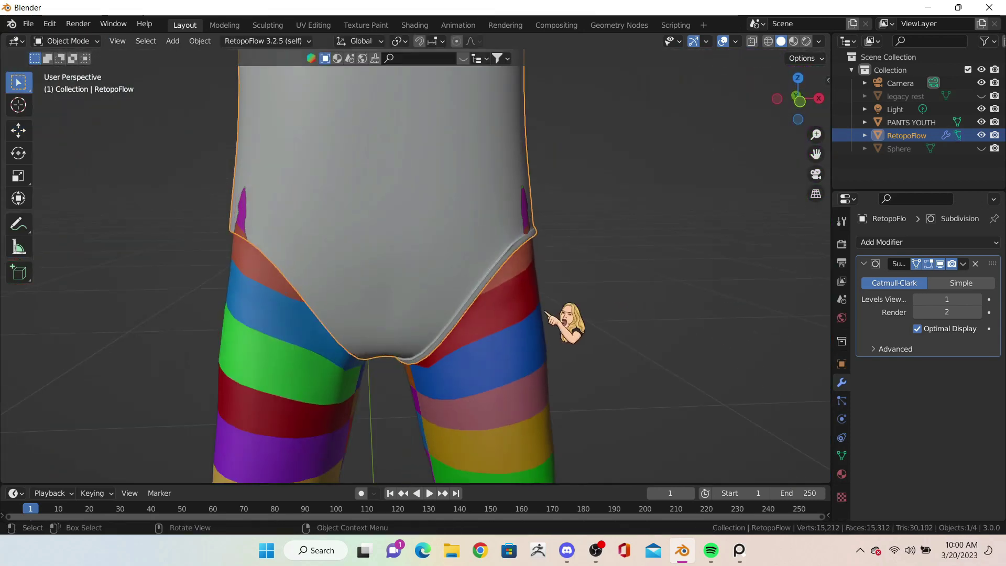
key("KP_0")
key("KP_1")
scroll(460, 278, "down", 2)
left_click(466, 186)
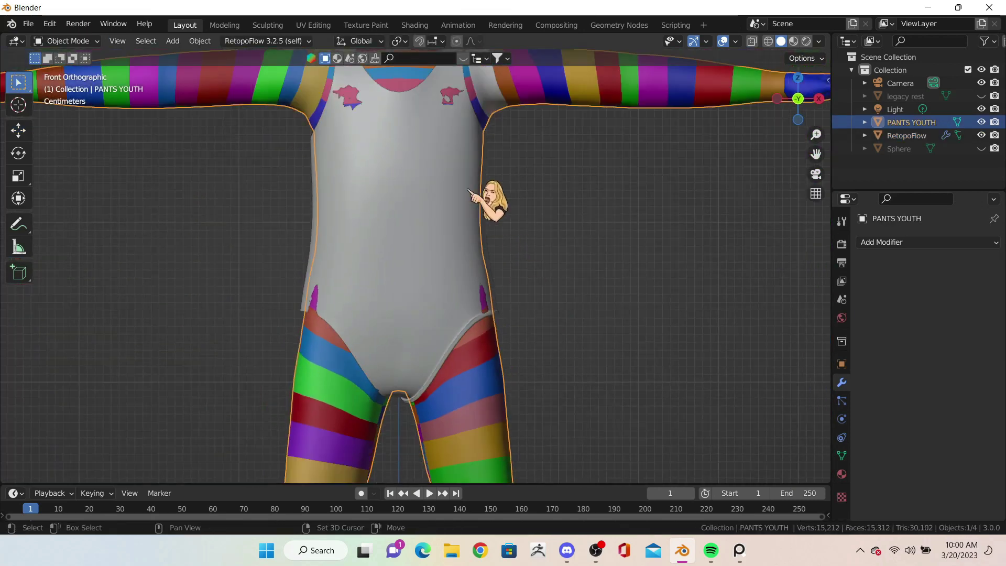
left_click(506, 279)
key("Tab")
Step: Reshape the shoulder by moving its vertex along Y with proportional falloff
middle_click_drag(506, 278, 426, 222)
scroll(377, 229, "down", 3)
key("g")
left_click(381, 171)
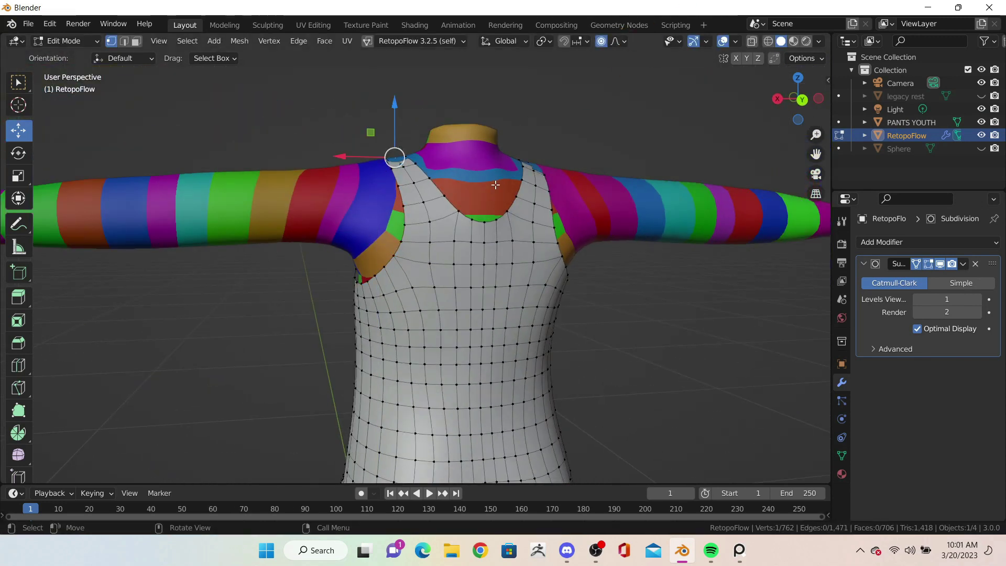
key("g")
key("y")
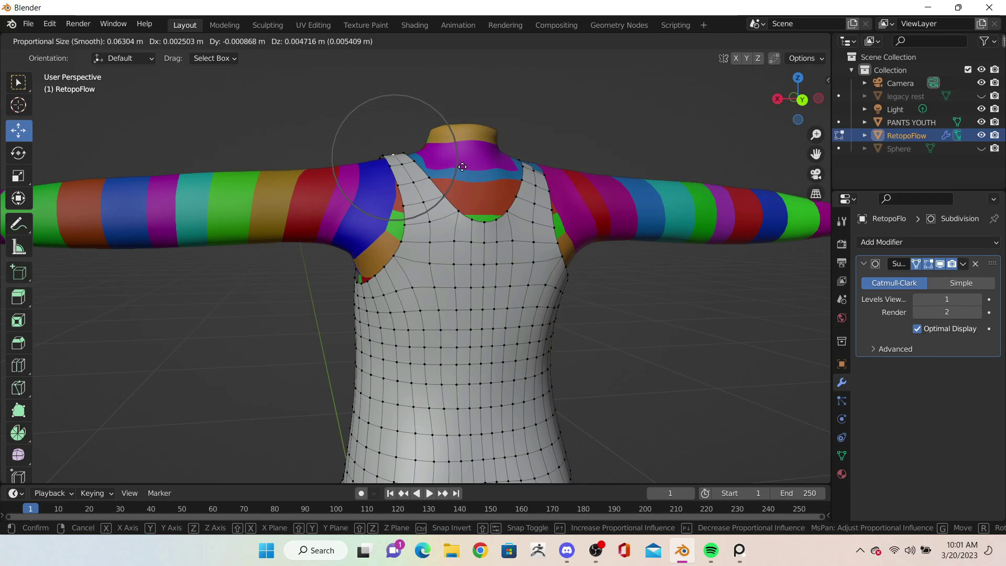
left_click(495, 184)
middle_click_drag(495, 185, 300, 172)
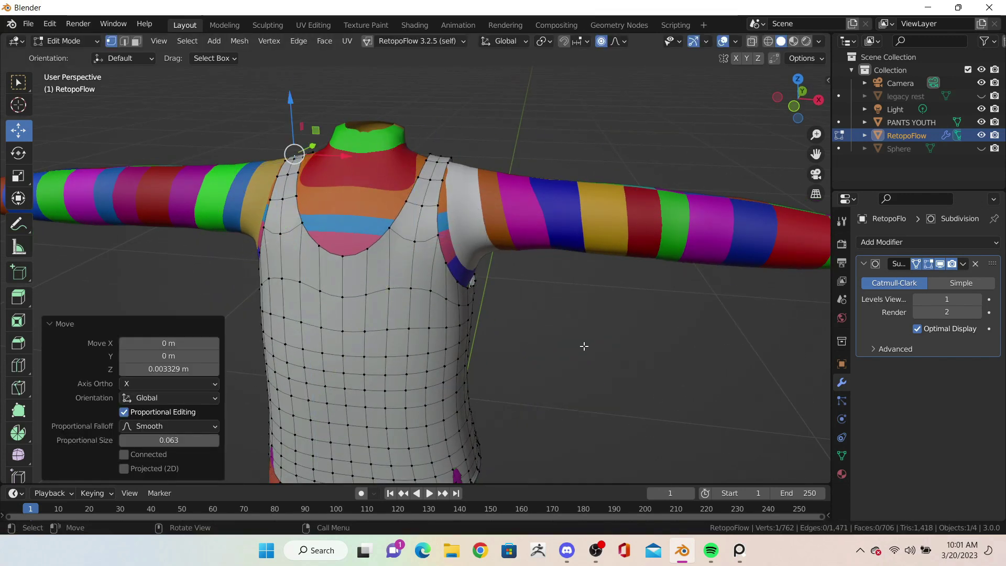
Step: Extrude the armhole edge loop in place and try an X-axis nudge, then undo it
key("KP_1")
left_click(452, 209, "alt")
key("e")
right_click(574, 195)
key("g")
key("x")
left_click(506, 226)
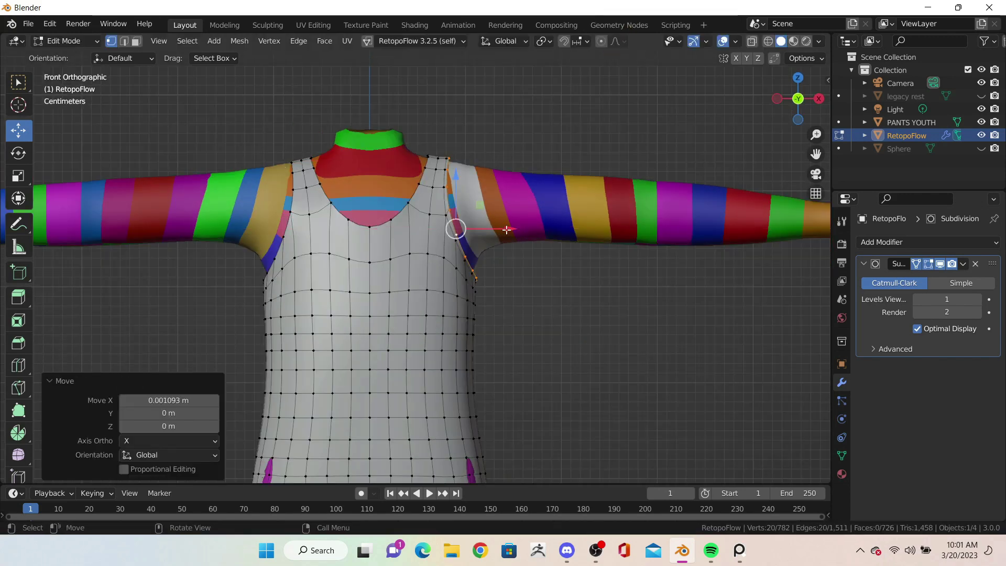
key("s")
left_click(503, 225)
key("ctrl+z")
Step: Try squashing the armhole loop vertically with Z-constrained scaling, undoing each attempt
mouse_move(495, 225)
middle_mouse_down()
mouse_move(275, 236)
mouse_move(458, 168)
middle_mouse_up()
key("s")
key("z")
left_click(458, 168)
key("ctrl+z")
key("s")
key("z")
left_click(459, 167)
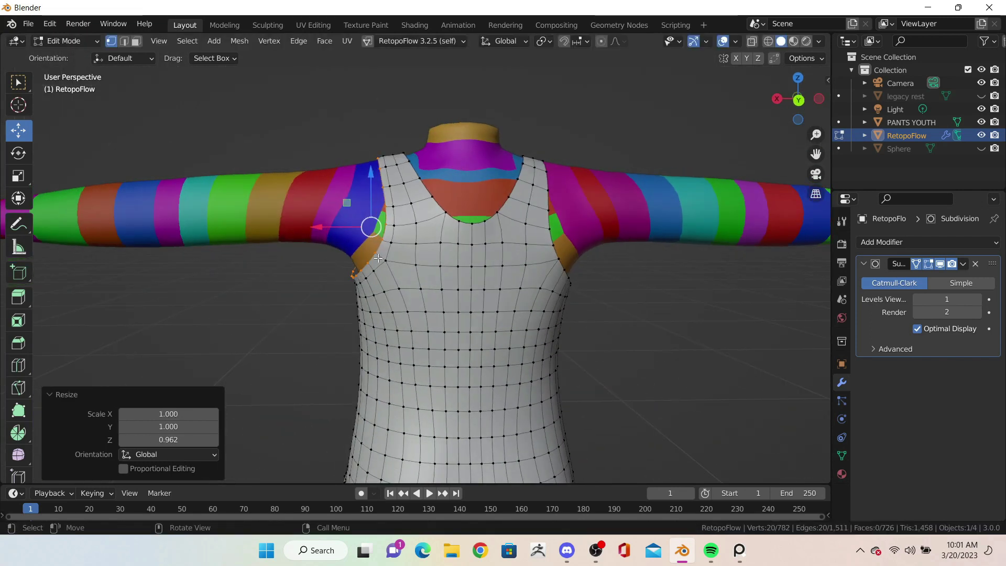
key("ctrl+z")
Step: Try extruding an inner armhole loop outward, undo it, and select the armhole face ring
left_click(391, 246, "alt")
mouse_move(391, 246)
middle_mouse_down()
mouse_move(460, 233)
mouse_move(377, 239)
middle_mouse_up()
key("e")
key("s")
left_click(462, 182)
key("ctrl+z")
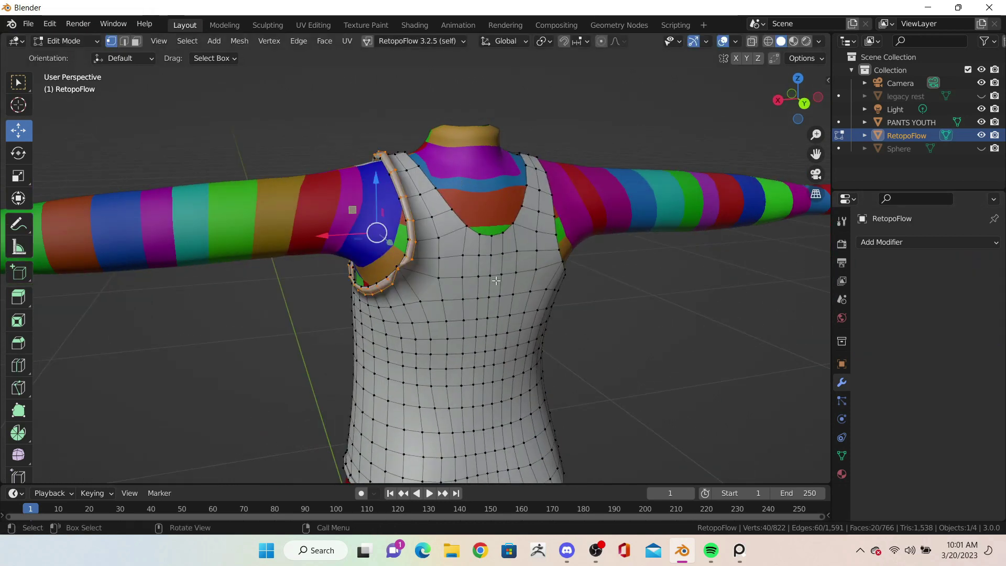
left_click(393, 265)
scroll(413, 271, "up", 2)
left_click(373, 285, "ctrl+alt")
middle_click_drag(373, 284, 321, 231)
Step: Scale the armhole ring, undo an X-axis extrusion, and shrink the loop slightly
left_click(431, 179)
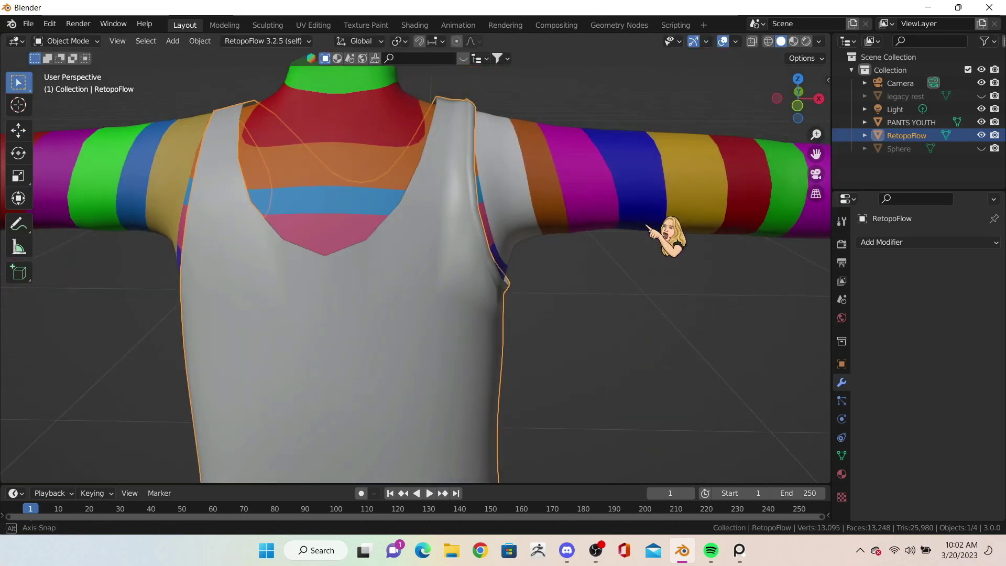
mouse_move(476, 209)
middle_mouse_down()
mouse_move(405, 220)
mouse_move(335, 189)
mouse_move(349, 215)
middle_mouse_up()
key("e")
key("x")
left_click(281, 206)
mouse_move(280, 207)
middle_mouse_down()
mouse_move(465, 228)
mouse_move(572, 210)
middle_mouse_up()
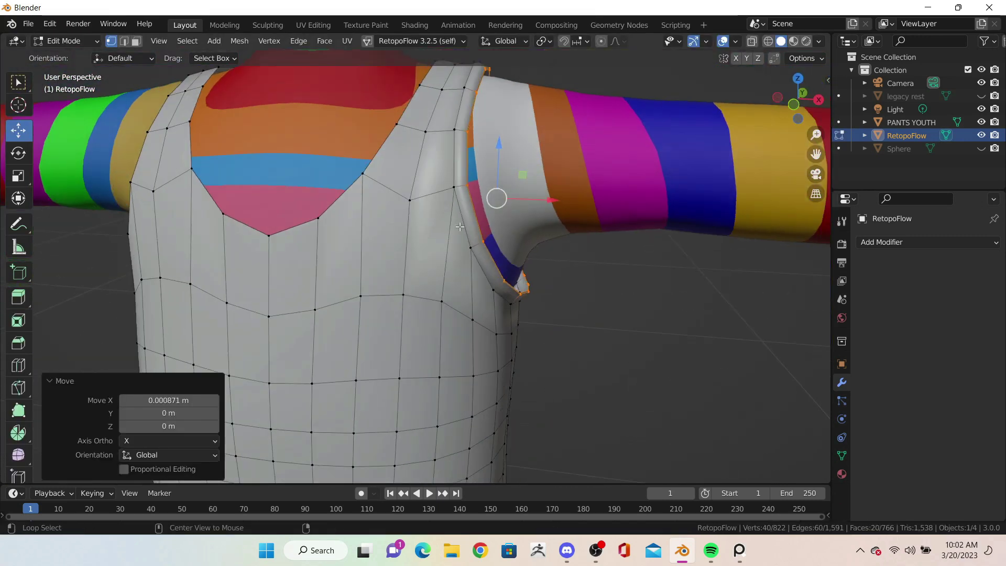
key("ctrl+z")
key("s")
left_click(572, 210)
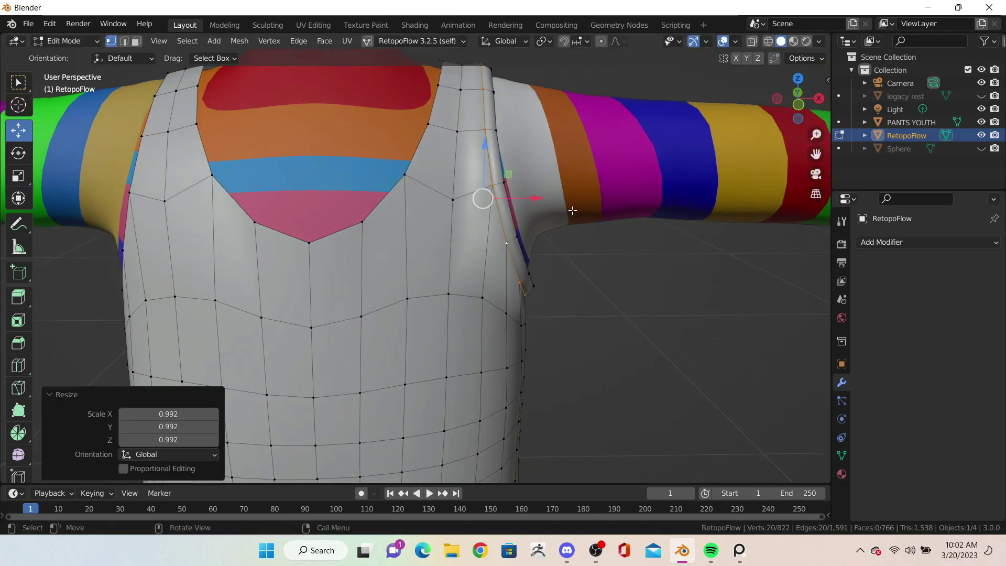
Step: Scale the armhole face strip to 0.992 and return to Object Mode
left_click(511, 206, "alt")
left_click(671, 179)
key("Tab")
key("KP_1")
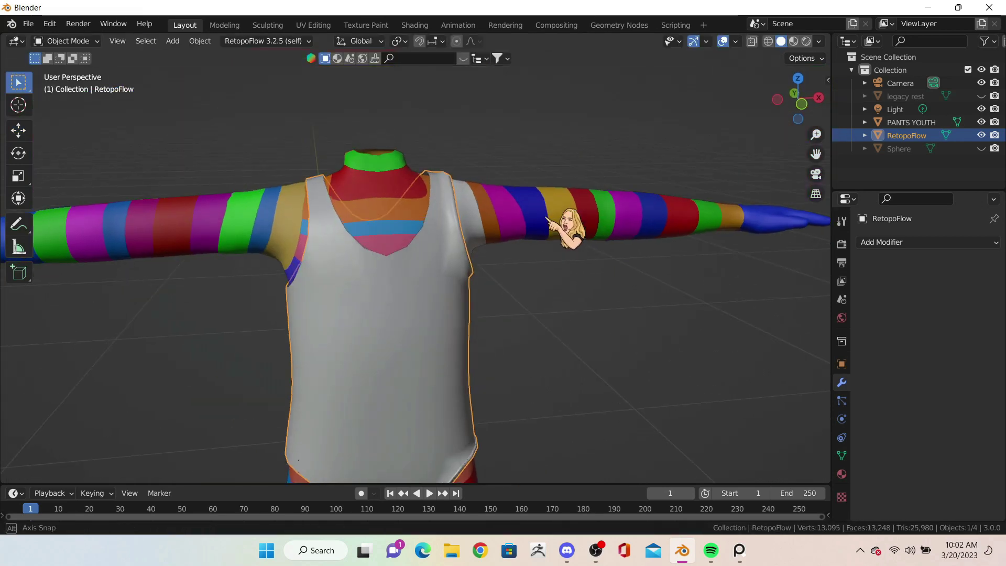
Step: Add a Subdivision Surface modifier to smooth the garment
left_click(884, 242)
left_click(723, 430)
scroll(336, 303, "up", 2)
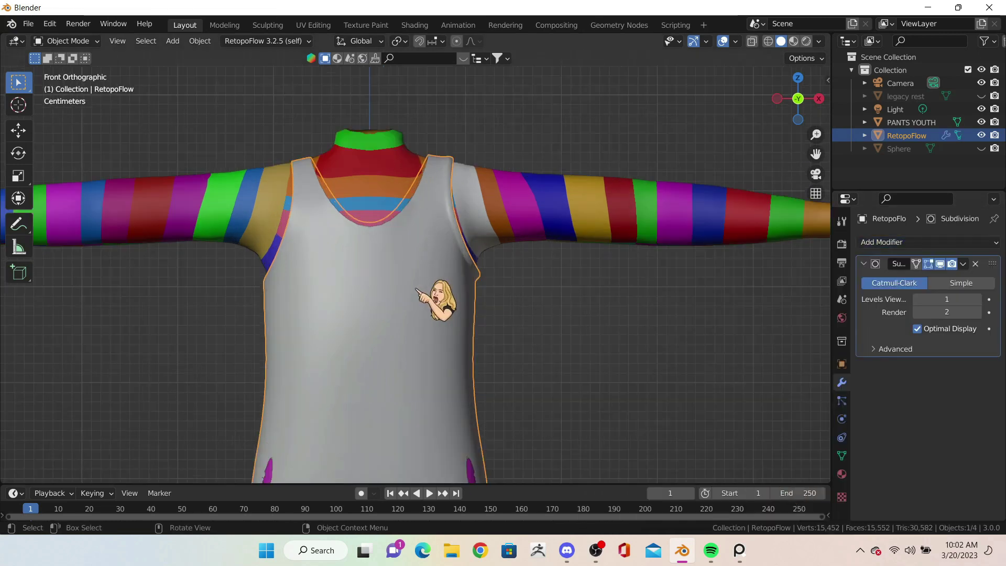
middle_click_drag(337, 303, 325, 285)
scroll(319, 258, "up", 2)
key("KP_1")
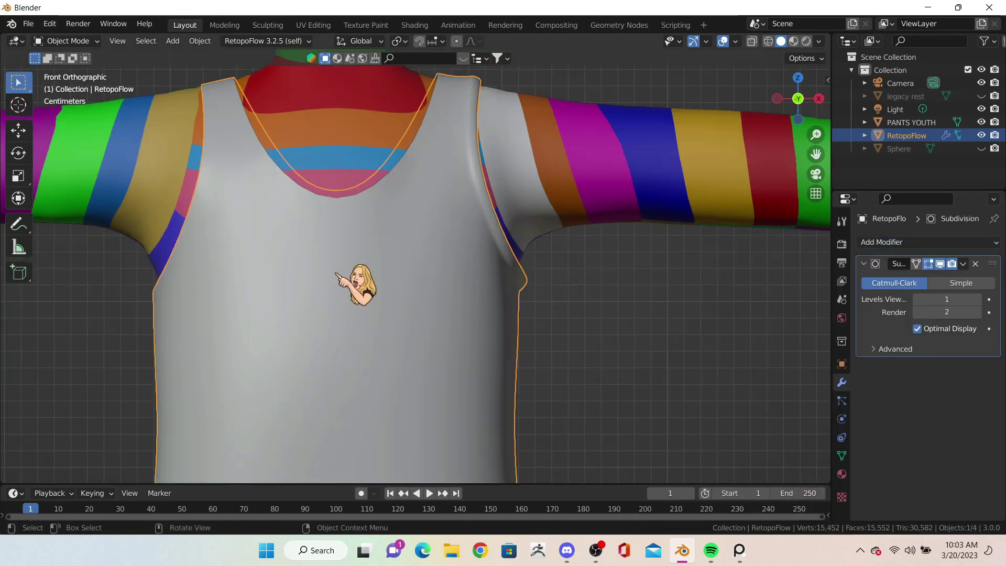
Step: In Edit Mode, move and shrink the armhole loop to a 0.965 scale
key("Tab")
mouse_move(487, 197)
middle_mouse_down()
mouse_move(466, 211)
mouse_move(495, 163)
mouse_move(269, 216)
mouse_move(555, 245)
middle_mouse_up()
key("s")
left_click(314, 220)
left_click(302, 210)
left_click(526, 211)
mouse_move(526, 211)
middle_mouse_down()
mouse_move(472, 213)
mouse_move(483, 213)
middle_mouse_up()
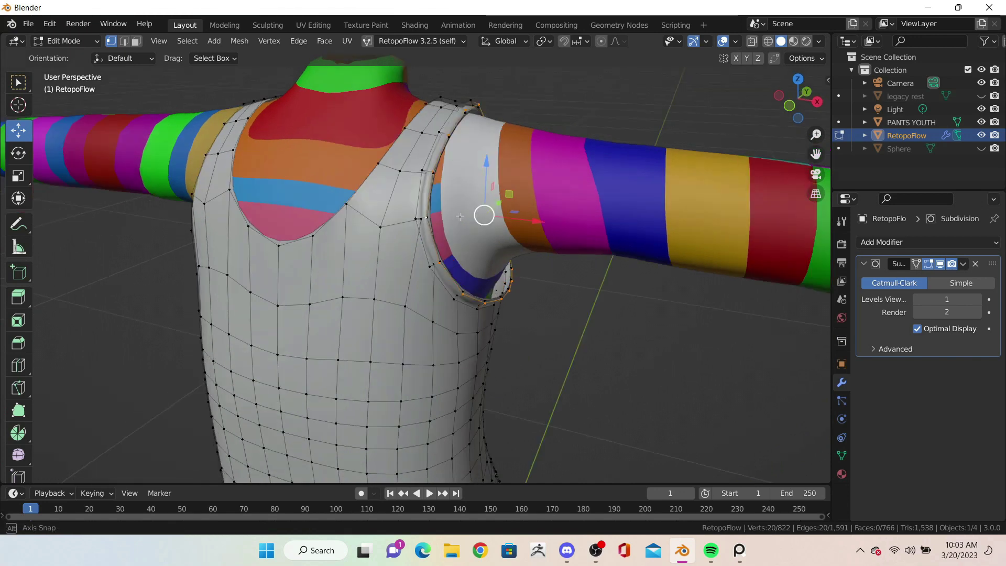
scroll(483, 214, "up", 4)
scroll(448, 208, "down", 5)
key("s")
left_click(544, 199)
Step: Check the smoothed garment from the front in Object Mode, then re-enter Edit Mode
key("Tab")
middle_click_drag(545, 199, 247, 207)
right_click(265, 240)
left_click(393, 225)
key("KP_1")
key("Tab")
key("Tab")
mouse_move(579, 404)
middle_mouse_down()
mouse_move(172, 407)
mouse_move(427, 348)
middle_mouse_up()
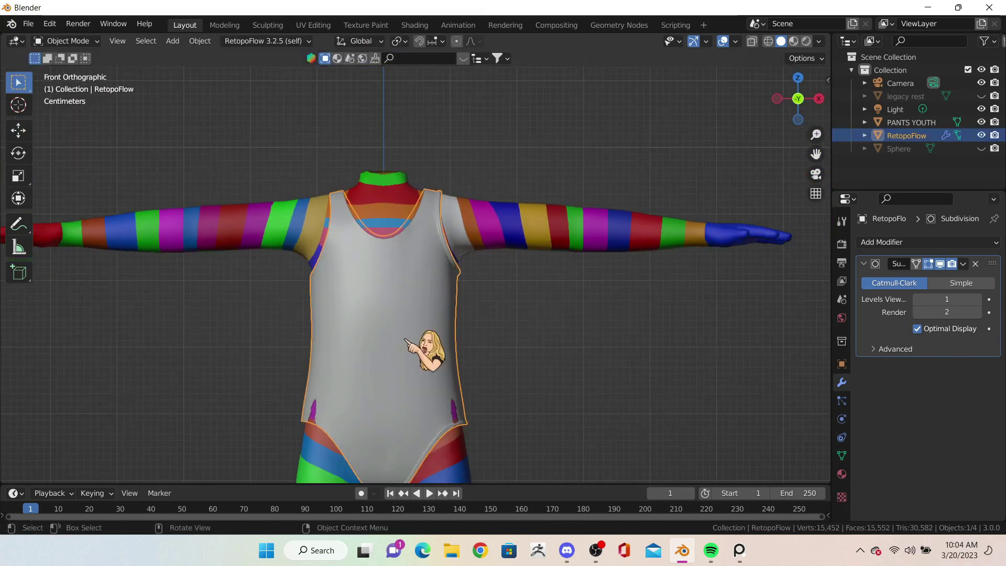
key("Tab")
Step: Box-select the left half of the shirt mesh and delete its vertices
left_click_drag(245, 64, 419, 453)
scroll(502, 339, "up", 3)
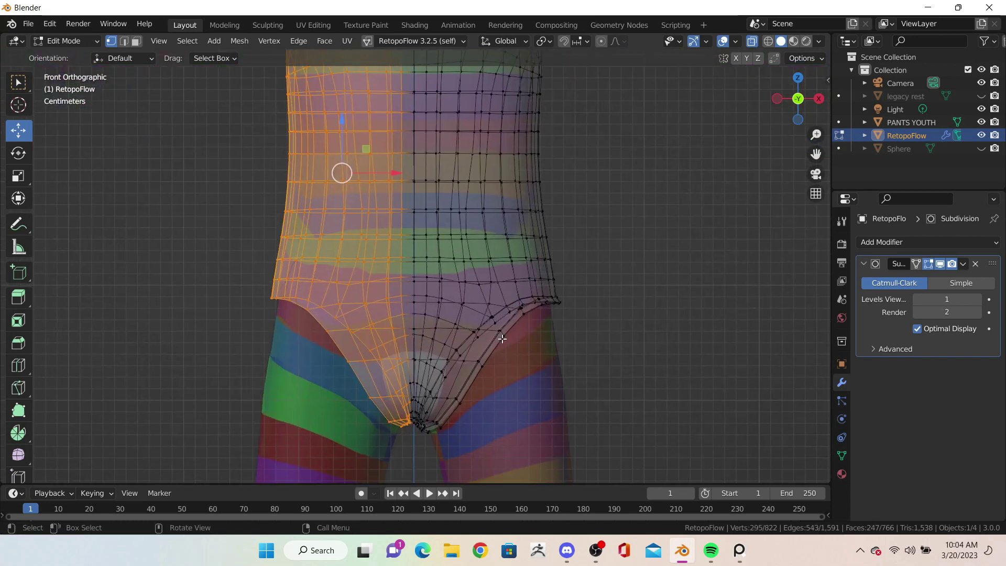
scroll(502, 339, "up", 2)
scroll(430, 272, "up", 2)
scroll(356, 198, "up", 3)
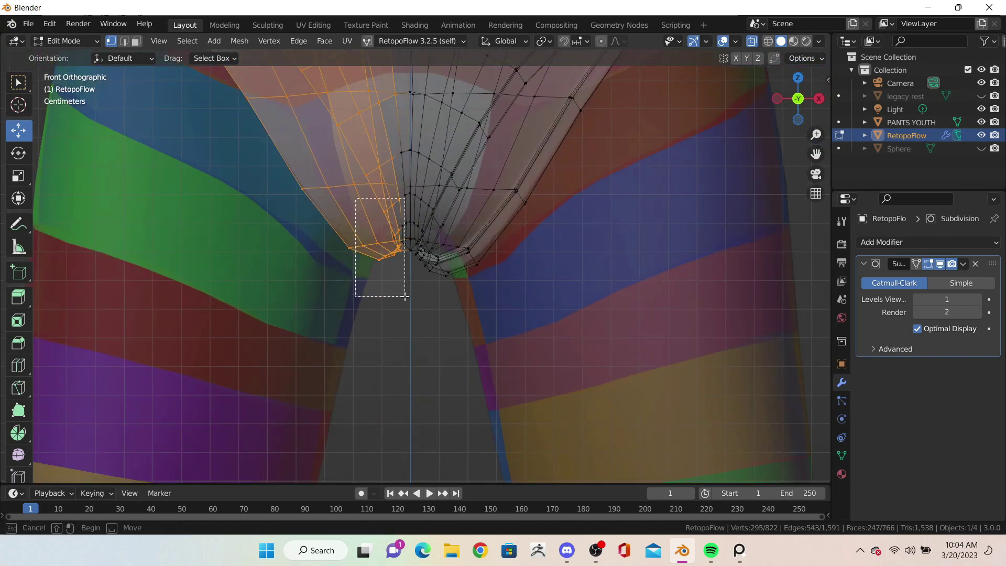
right_click(401, 173)
left_click(336, 492)
mouse_move(335, 472)
middle_mouse_down()
mouse_move(464, 242)
mouse_move(415, 190)
middle_mouse_up()
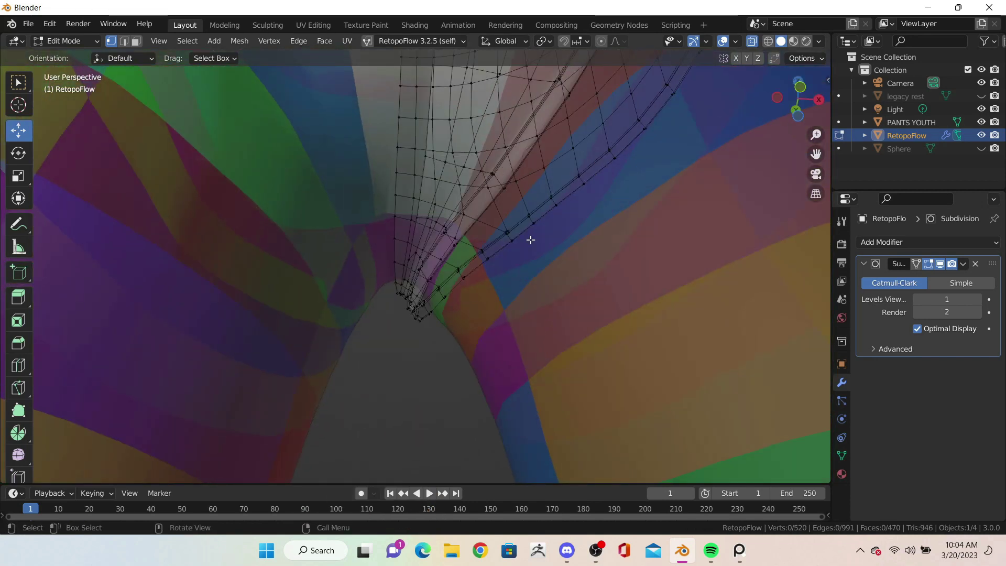
Step: Add a Mirror modifier and move it to the top of the stack
key("KP_1")
scroll(530, 239, "down", 2)
scroll(490, 256, "down", 3)
left_click(927, 242)
left_click(770, 389)
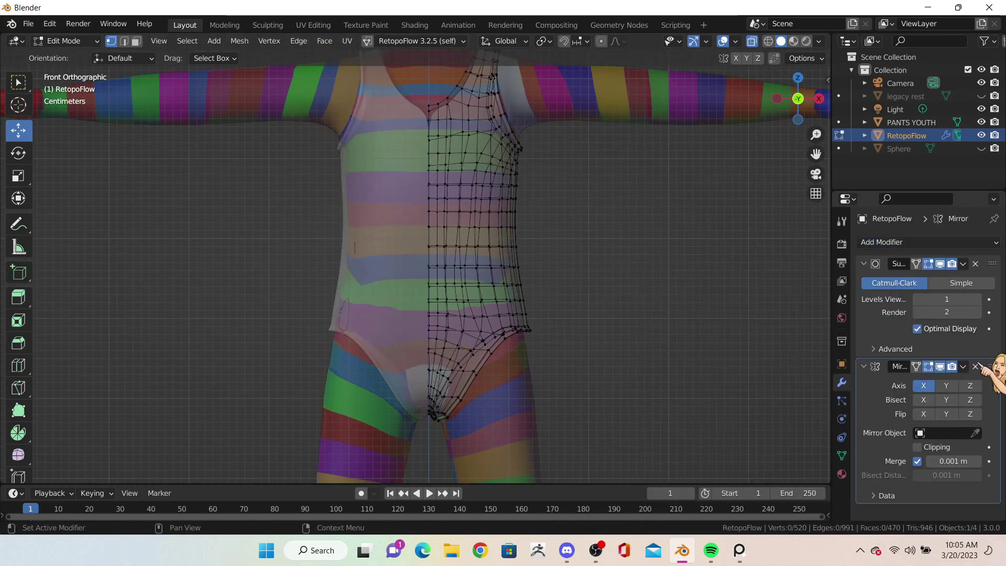
left_click_drag(977, 366, 965, 343)
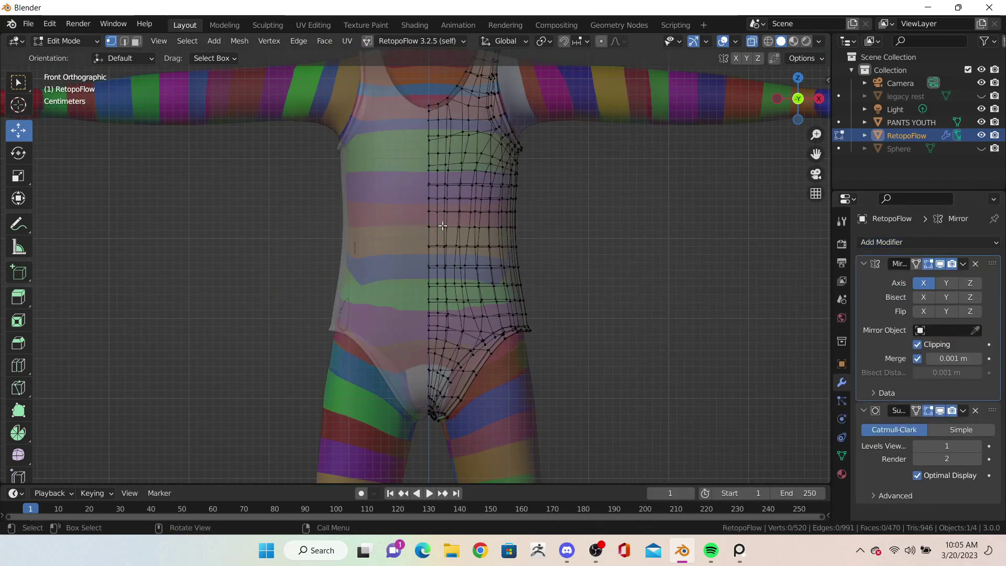
Step: Convert the mirrored shirt into a plain mesh in Object Mode
key("Tab")
mouse_move(480, 274)
middle_mouse_down()
mouse_move(135, 280)
mouse_move(445, 270)
middle_mouse_up()
right_click(445, 269)
left_click(445, 272)
Step: Extrude and scale the neckline loop, then grow the selection outward
key("Tab")
scroll(523, 240, "up", 3)
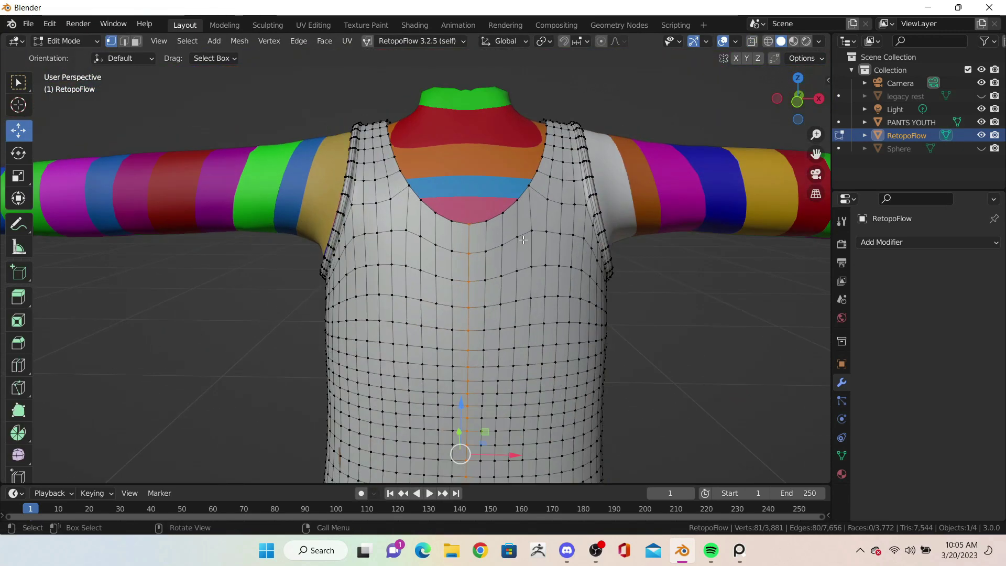
left_click(536, 137)
key("s")
middle_click_drag(524, 262, 398, 262)
left_click_drag(360, 131, 353, 127)
mouse_move(381, 116)
middle_mouse_down()
mouse_move(472, 168)
mouse_move(635, 220)
middle_mouse_up()
key("ctrl+KP_Add")
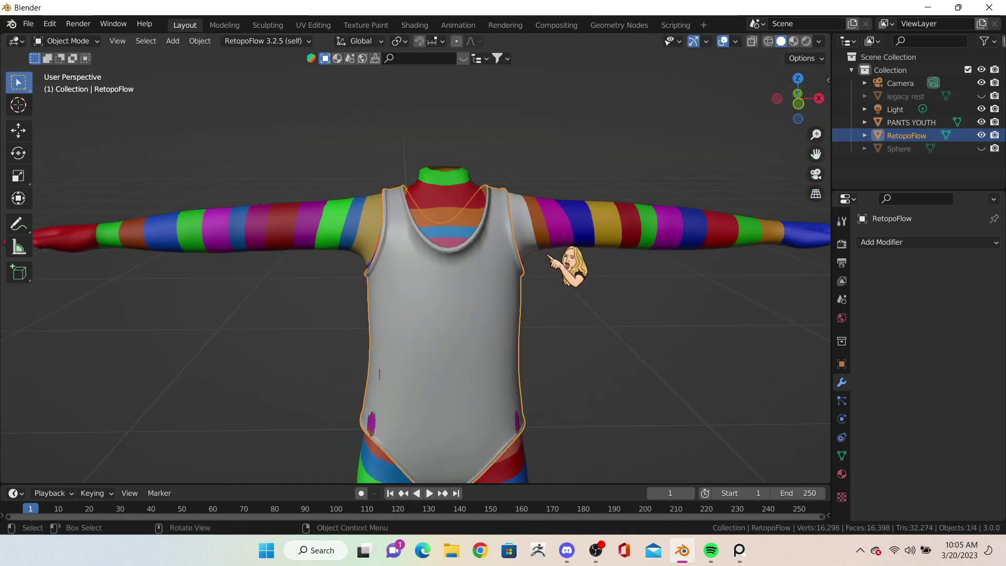
left_click(958, 242)
Step: Add Solidify and Subdivision Surface modifiers to the shirt
left_click(749, 462)
left_click(958, 242)
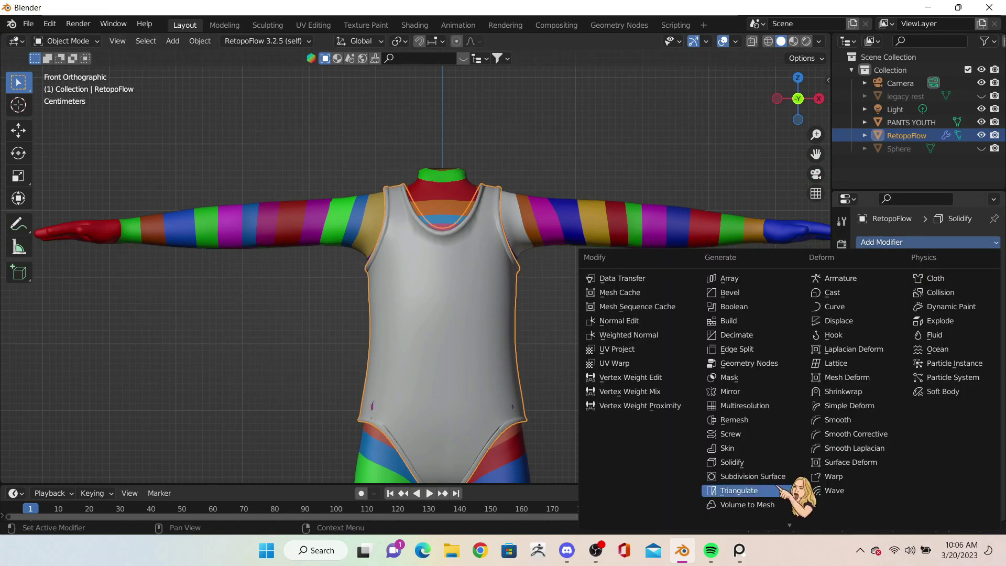
left_click(744, 475)
mouse_move(258, 371)
middle_mouse_down()
mouse_move(606, 393)
mouse_move(492, 357)
middle_mouse_up()
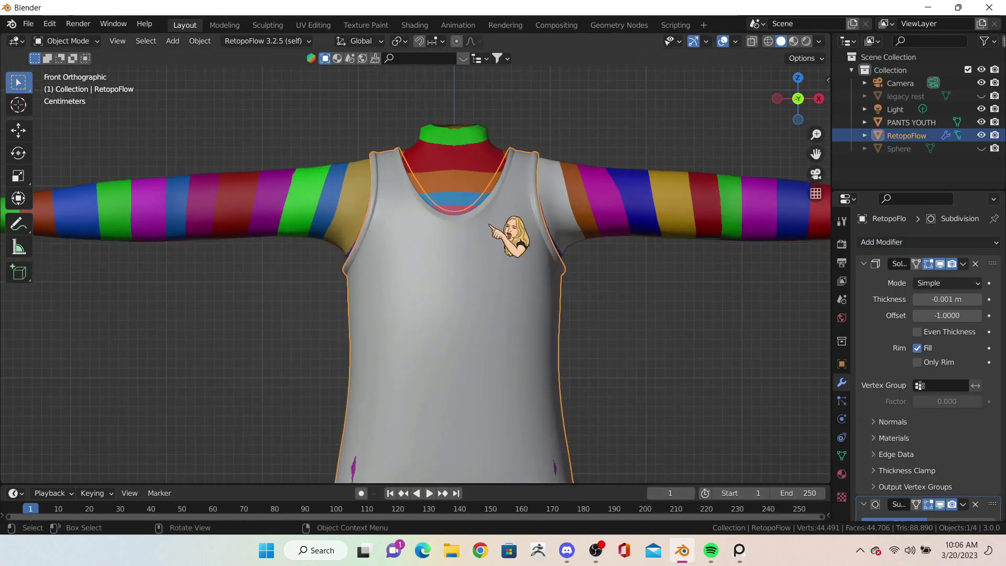
Step: Scale the neckline edge loop along the Y axis
left_click(237, 324, "alt")
middle_click_drag(237, 325, 471, 293)
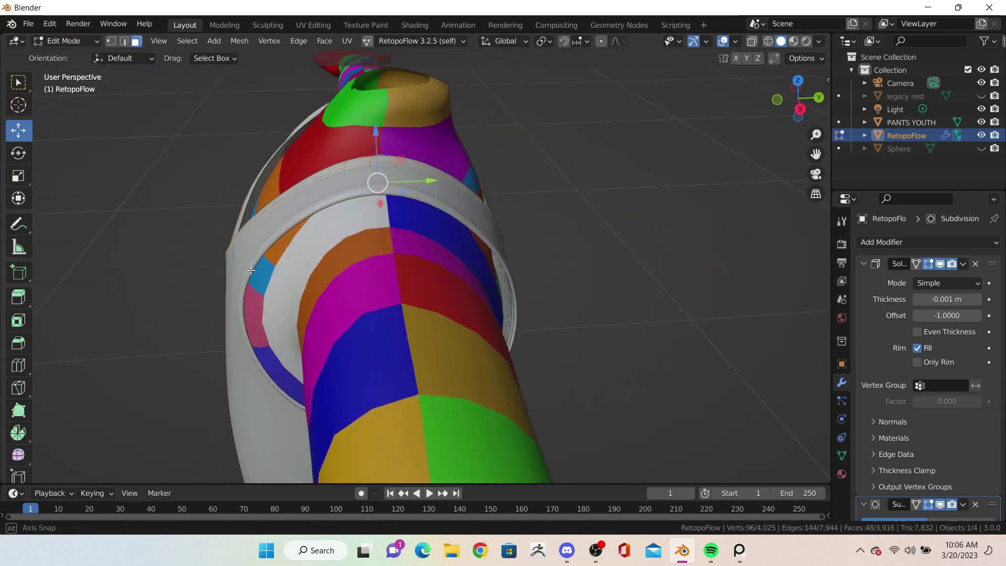
key("s")
key("y")
left_click(569, 288)
mouse_move(570, 287)
middle_mouse_down()
mouse_move(560, 207)
mouse_move(448, 336)
middle_mouse_up()
scroll(465, 274, "down", 5)
scroll(465, 273, "up", 5)
Step: Reshape the armhole loop, stretching it along Y and narrowing it along X
left_click(505, 315, "alt")
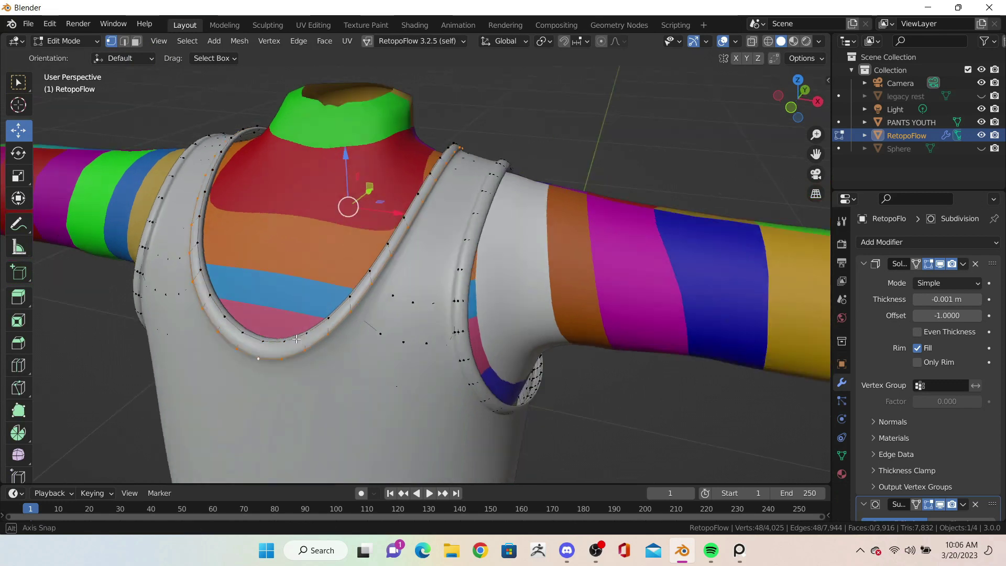
middle_click_drag(505, 314, 582, 271)
key("s")
left_click(576, 272)
left_click(620, 187)
middle_click_drag(621, 186, 535, 328)
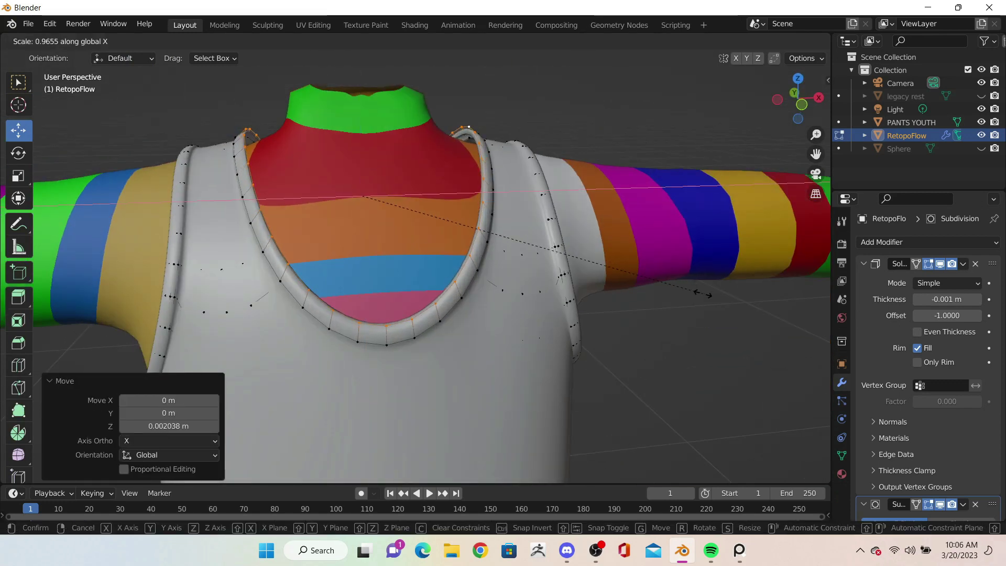
left_click(702, 293)
middle_click_drag(702, 293, 610, 188)
key("s")
Step: Reselect the neckline edge loop and switch to a straight front view
mouse_move(356, 140)
middle_mouse_down()
mouse_move(540, 291)
mouse_move(426, 219)
middle_mouse_up()
scroll(540, 291, "up", 3)
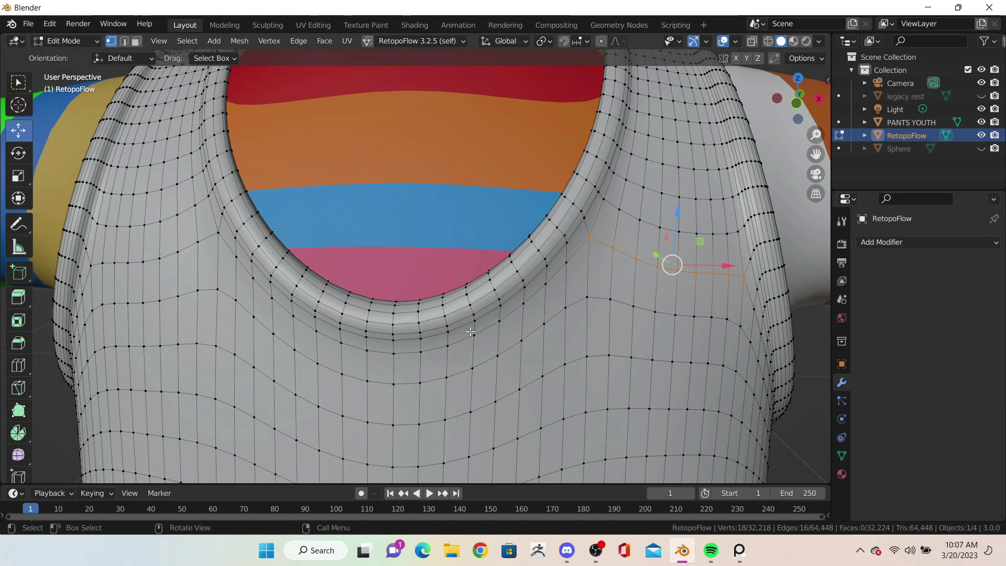
left_click(470, 332, "alt")
key("KP_1")
scroll(676, 239, "down", 3)
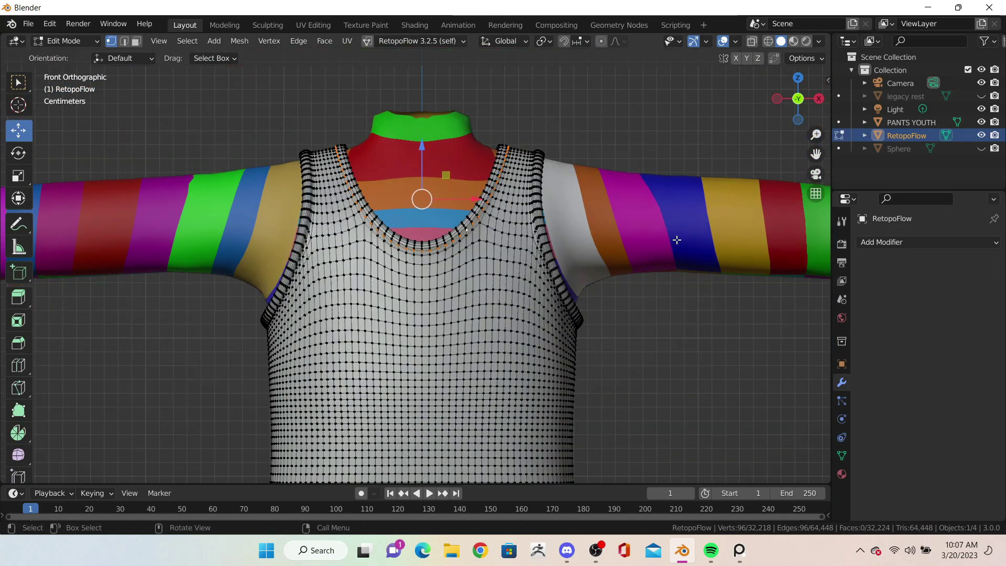
Step: Scale the neckline loop down, then scale it along the Y axis
key("s")
key("Return")
scroll(676, 239, "up", 5)
mouse_move(676, 239)
middle_mouse_down()
mouse_move(602, 132)
mouse_move(581, 182)
middle_mouse_up()
key("s")
left_click(588, 145)
key("s")
key("y")
middle_click_drag(403, 197, 539, 252)
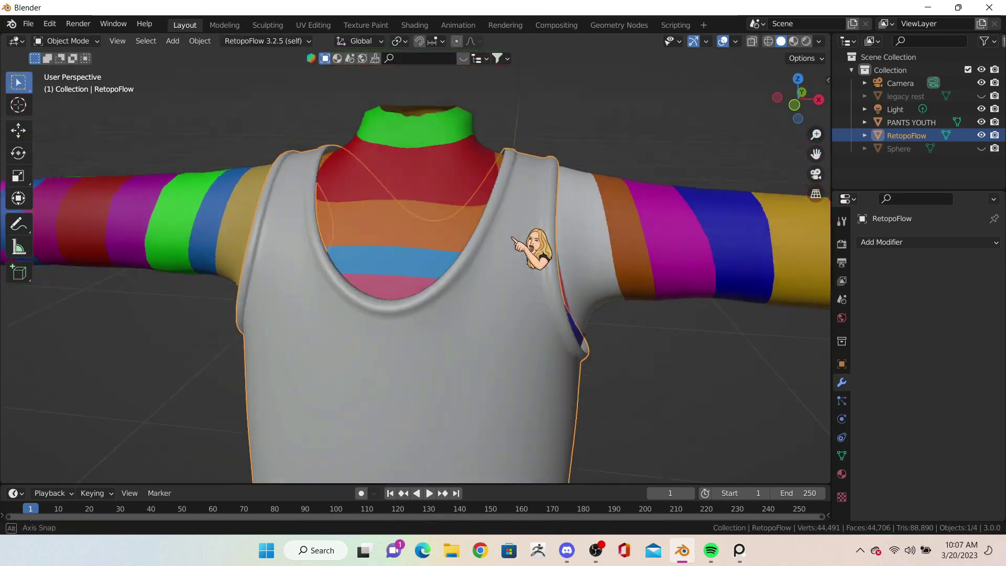
scroll(408, 313, "up", 4)
scroll(409, 251, "down", 5)
Step: Nudge the neckline loop along Y and select a second neckline loop with it
key("g")
key("y")
left_click(392, 226)
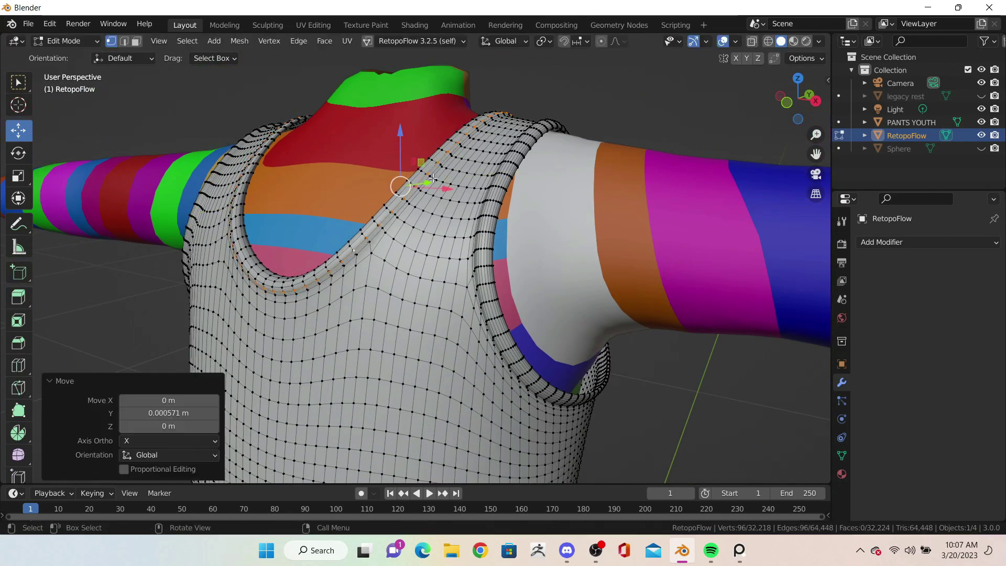
left_click(432, 226, "alt")
mouse_move(419, 204)
middle_mouse_down()
mouse_move(431, 226)
mouse_move(426, 181)
middle_mouse_up()
left_click(411, 240, "alt")
left_click(580, 189)
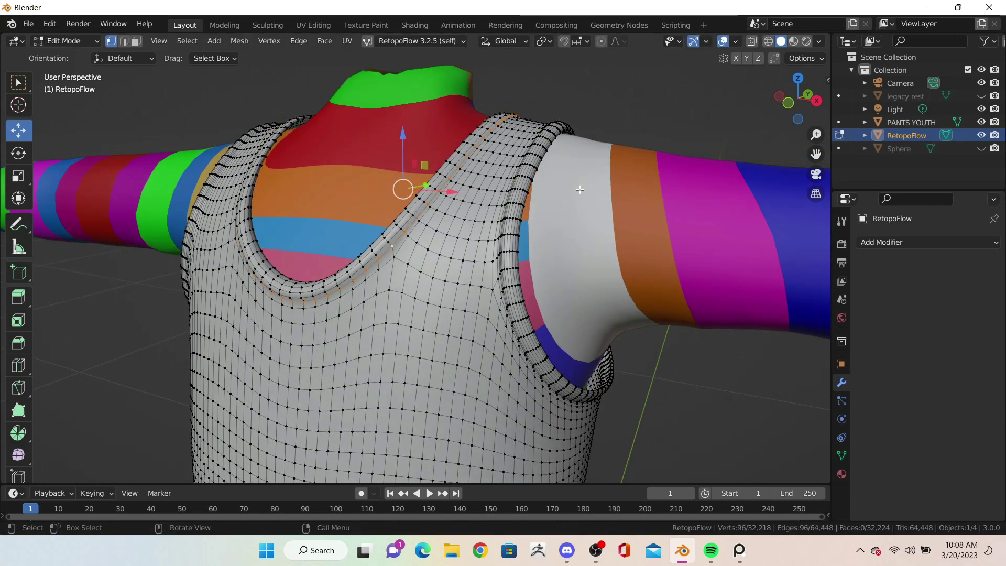
middle_click_drag(430, 220, 440, 299)
scroll(440, 300, "up", 4)
left_click(424, 205, "alt+shift")
scroll(424, 205, "down", 5)
mouse_move(424, 205)
middle_mouse_down()
mouse_move(397, 148)
mouse_move(414, 178)
mouse_move(156, 238)
middle_mouse_up()
left_click(399, 149)
Step: Try narrowing the neckline loops along X, then cancel that scale
scroll(366, 262, "up", 3)
scroll(327, 378, "up", 2)
scroll(327, 378, "down", 3)
scroll(399, 188, "up", 2)
mouse_move(318, 332)
middle_mouse_down()
mouse_move(641, 246)
mouse_move(367, 209)
mouse_move(408, 158)
middle_mouse_up()
key("s")
key("x")
left_click(637, 245)
right_click(632, 234)
scroll(408, 157, "up", 2)
scroll(459, 252, "up", 1)
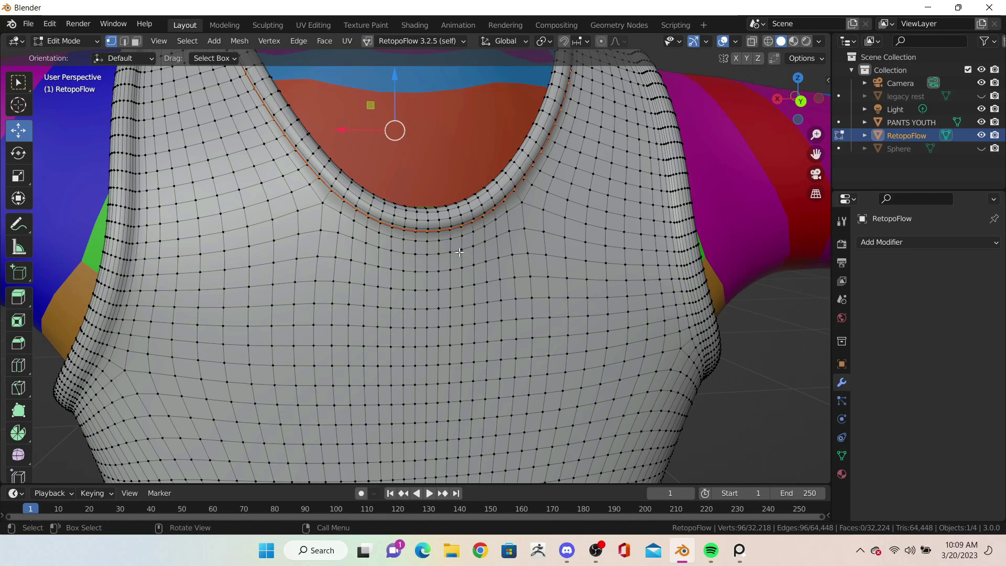
scroll(459, 252, "down", 3)
scroll(459, 252, "up", 3)
mouse_move(458, 252)
middle_mouse_down()
mouse_move(644, 304)
mouse_move(269, 297)
mouse_move(256, 276)
mouse_move(299, 280)
mouse_move(479, 199)
mouse_move(493, 252)
middle_mouse_up()
Step: Mark the neckline and armhole loops as UV seams
left_click(298, 266)
key("u")
scroll(475, 205, "down", 3)
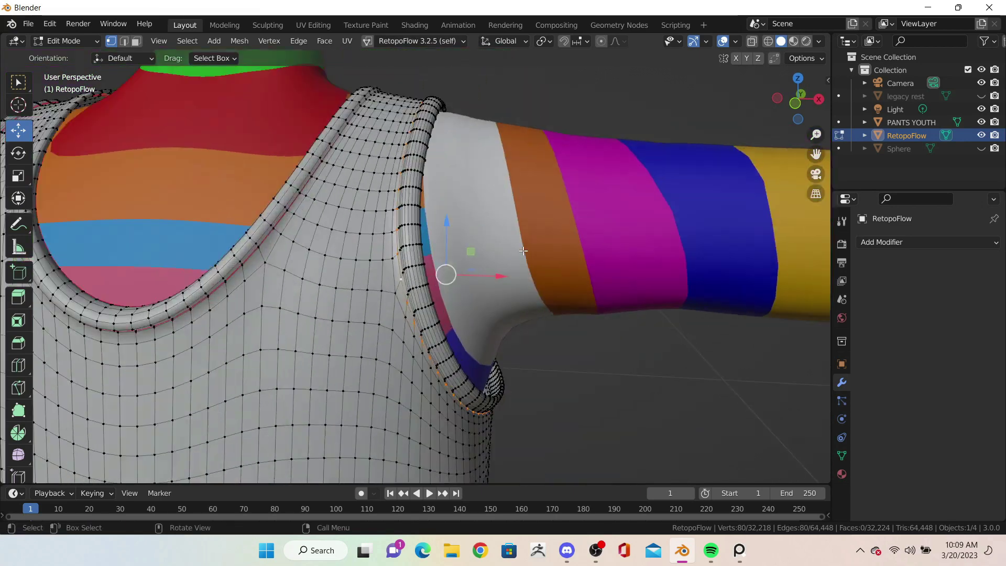
scroll(492, 253, "up", 4)
left_click(516, 271)
scroll(516, 272, "down", 4)
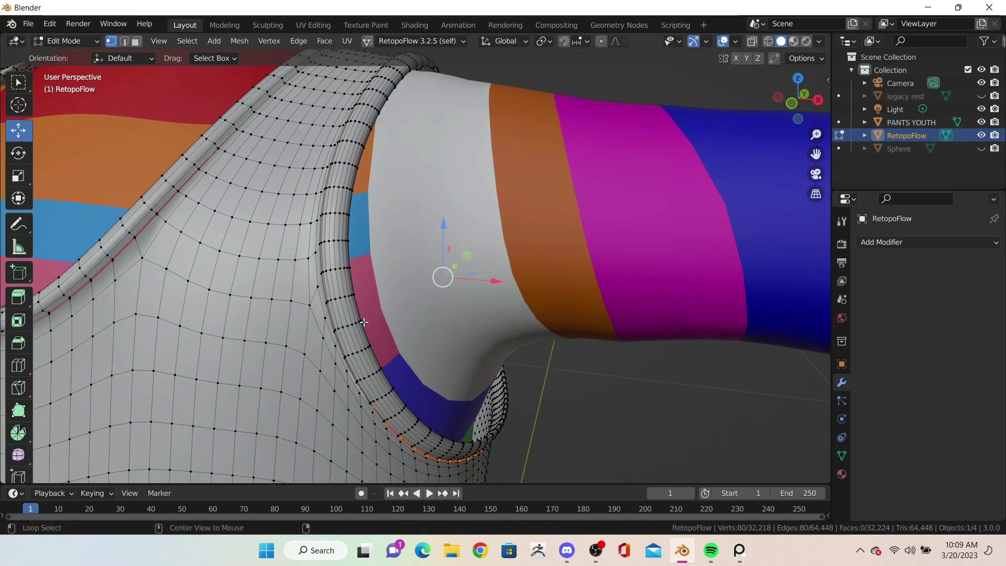
mouse_move(516, 271)
middle_mouse_down()
mouse_move(283, 375)
mouse_move(445, 262)
mouse_move(463, 189)
mouse_move(594, 232)
middle_mouse_up()
key("u")
left_click(260, 354)
scroll(259, 354, "down", 3)
scroll(594, 232, "up", 5)
Step: Select both leg-opening loops, dropping the extra loop at the crotch
mouse_move(621, 151)
middle_mouse_down()
mouse_move(685, 168)
mouse_move(369, 320)
mouse_move(487, 252)
middle_mouse_up()
scroll(654, 157, "up", 3)
key("u")
left_click(370, 320, "alt+shift")
scroll(488, 253, "up", 3)
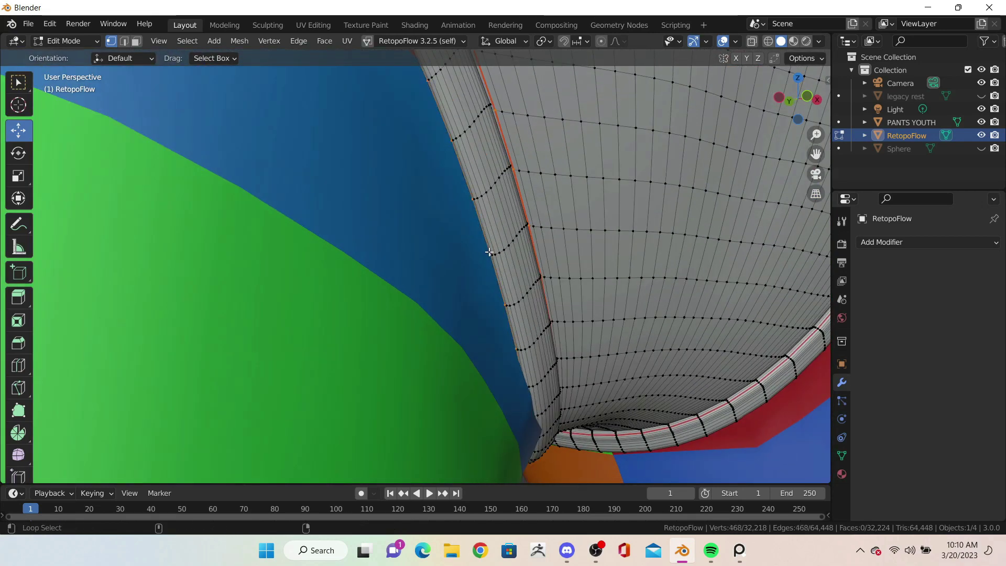
left_click(489, 252, "alt+shift")
scroll(489, 252, "down", 5)
scroll(355, 157, "up", 2)
scroll(242, 204, "up", 2)
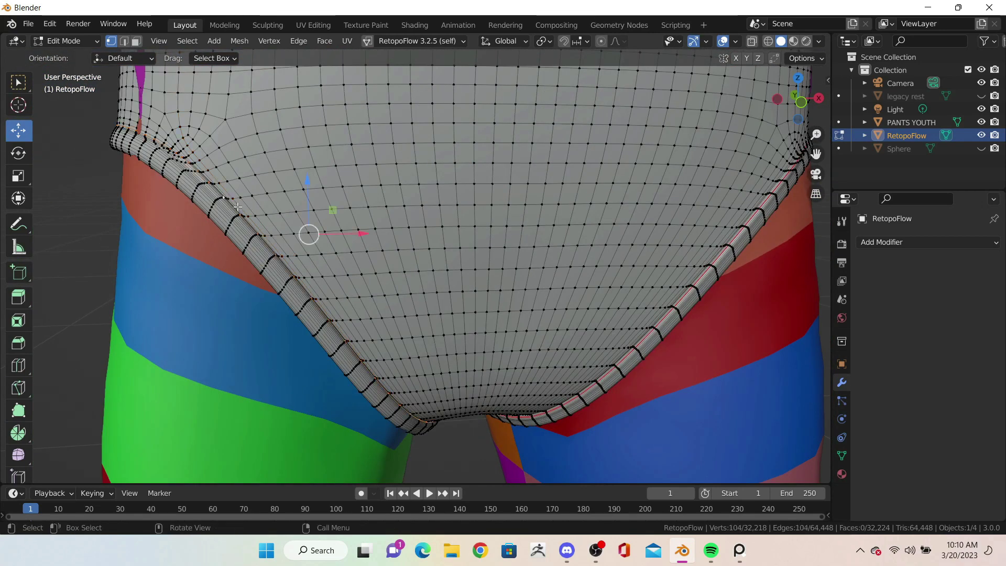
Step: Mark the leg-opening and back loops as UV seams
middle_click_drag(237, 207, 527, 247)
key("u")
left_click(527, 209)
middle_click_drag(527, 210, 412, 169)
key("u")
left_click(754, 139)
mouse_move(754, 139)
middle_mouse_down()
mouse_move(511, 243)
mouse_move(495, 161)
mouse_move(449, 123)
middle_mouse_up()
Step: Mark the side loop down the shirt as a UV seam
key("u")
left_click(446, 179)
middle_click_drag(447, 179, 426, 153)
key("u")
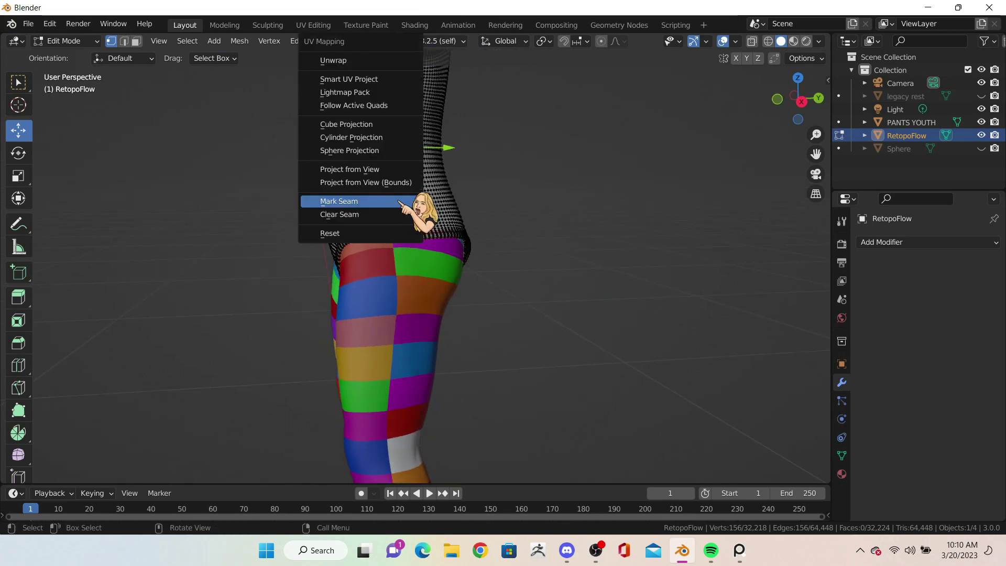
left_click(399, 201)
middle_click_drag(399, 201, 466, 290)
Step: Select the crotch loop and mark both shoulder loops as seams, ending in front view
left_click(463, 297, "alt")
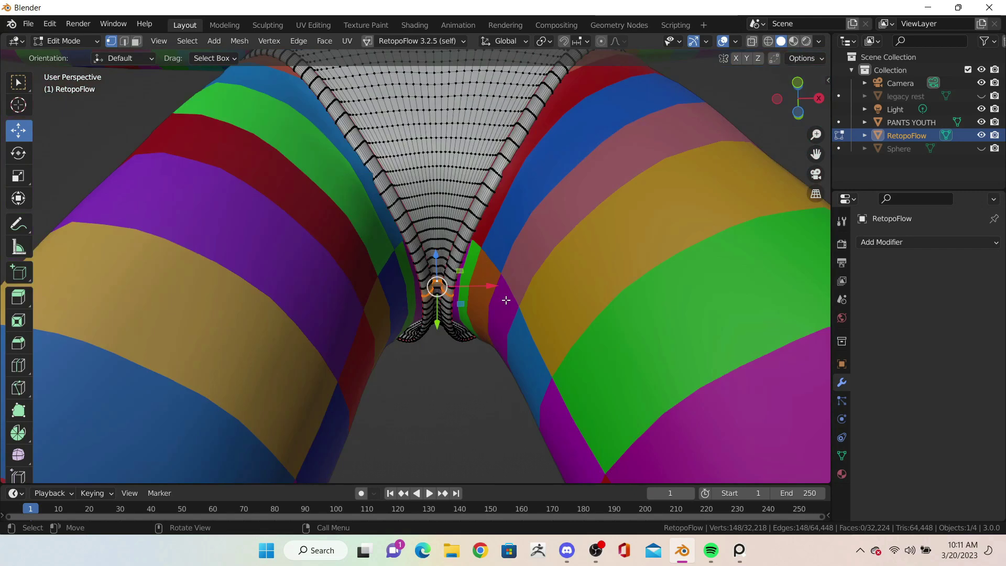
scroll(466, 290, "down", 5)
mouse_move(467, 290)
middle_mouse_down()
mouse_move(351, 406)
mouse_move(455, 384)
middle_mouse_up()
left_click(351, 406, "alt")
key("u")
left_click(297, 322, "alt")
key("u")
left_click(265, 356)
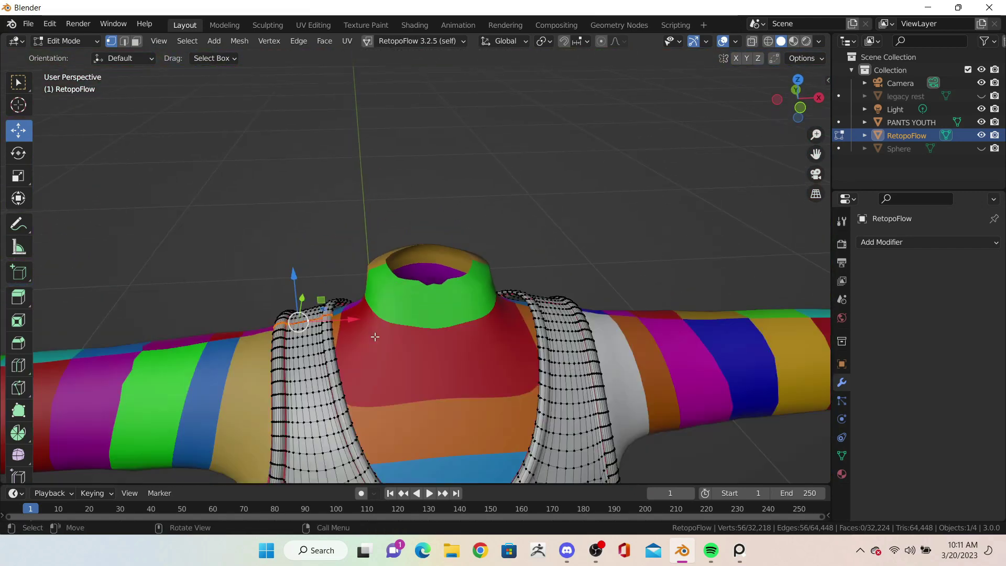
key("KP_1")
scroll(618, 231, "down", 2)
Step: Select the whole shirt, split off a UV Editor area and unwrap the mesh
scroll(618, 230, "down", 2)
key("a")
scroll(618, 231, "down", 2)
left_click_drag(828, 35, 444, 47)
left_click(460, 41)
left_click(524, 99)
key("u")
left_click(360, 199)
Step: Rotate and reposition the top and bottom-left UV islands, then rejoin into one 3D view
key("l")
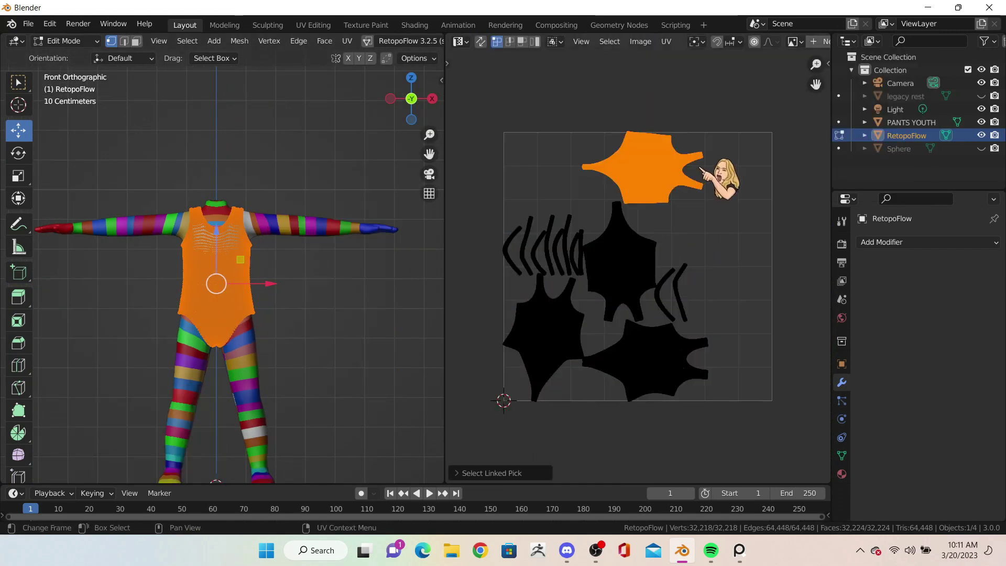
left_click(616, 75)
key("g")
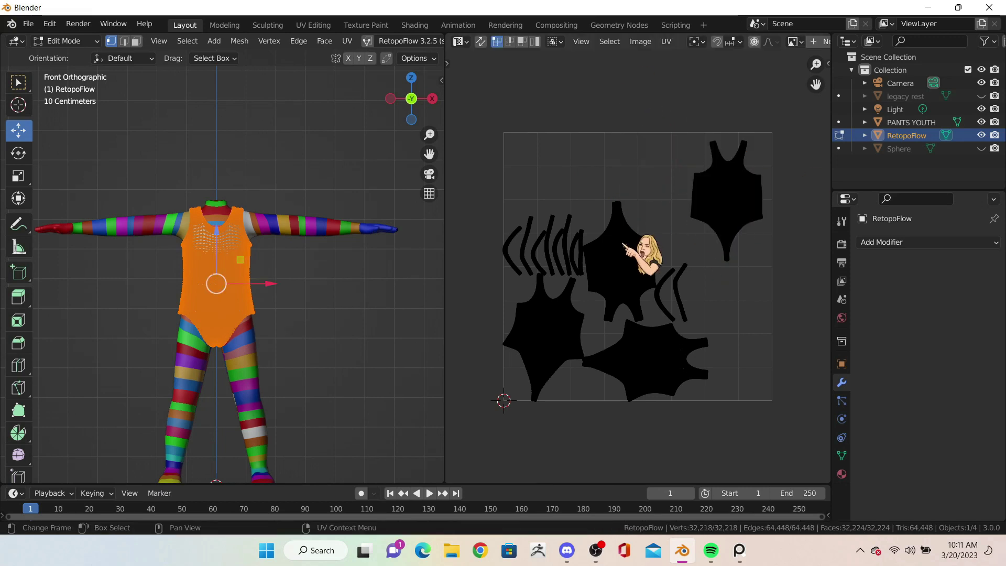
left_click(634, 311)
key("g")
left_click(716, 283)
key("l")
key("r")
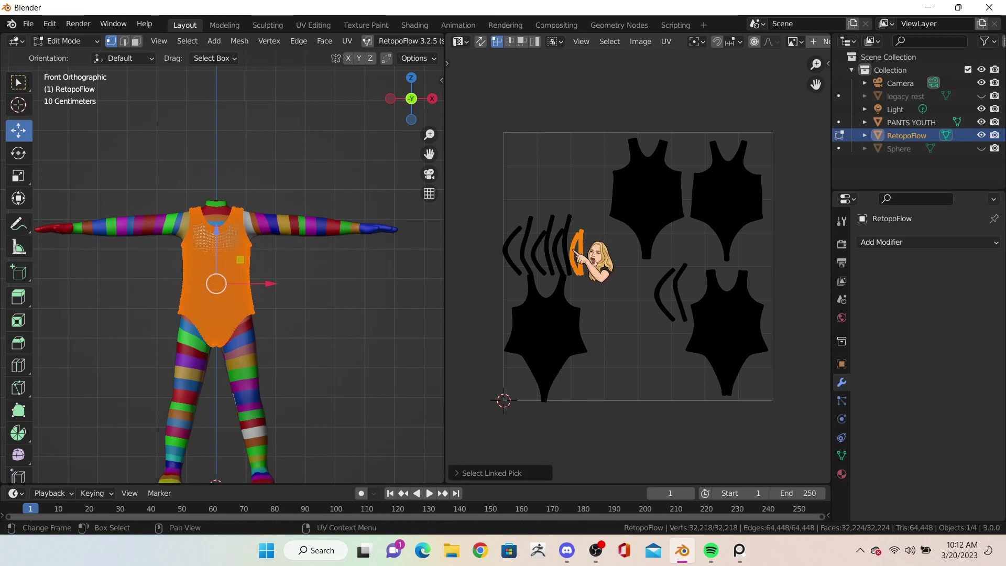
key("g")
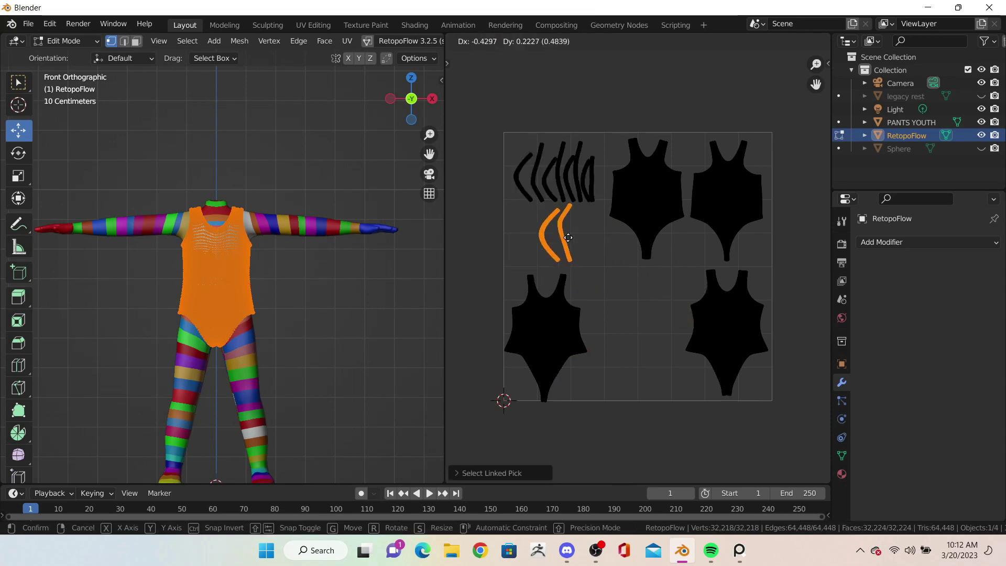
key("g")
left_click(636, 314)
left_click_drag(445, 41, 512, 206)
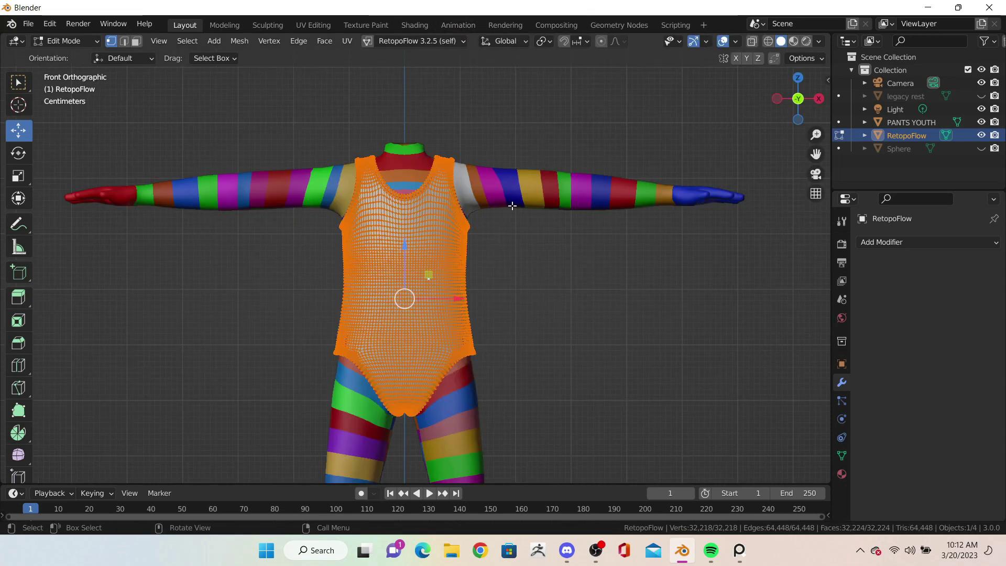
Step: Return to Object Mode and import the swimsuit figure as a Wavefront OBJ
key("Tab")
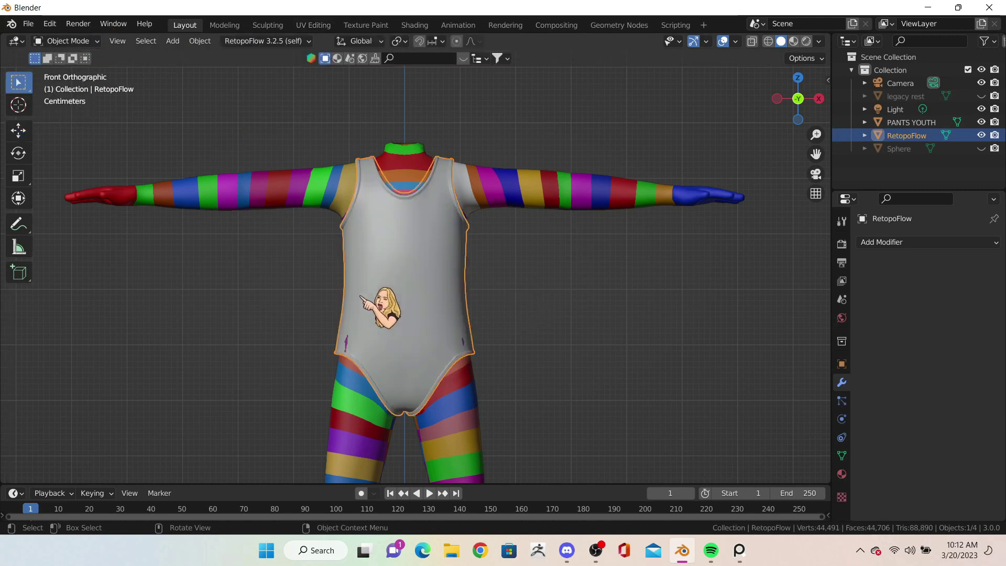
left_click(67, 40)
left_click(77, 84)
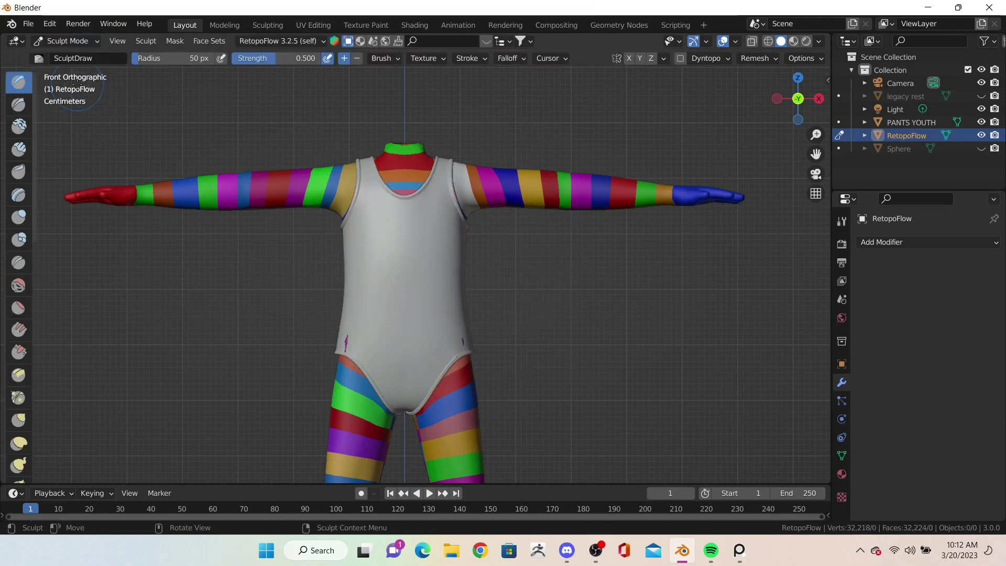
scroll(524, 348, "up", 1)
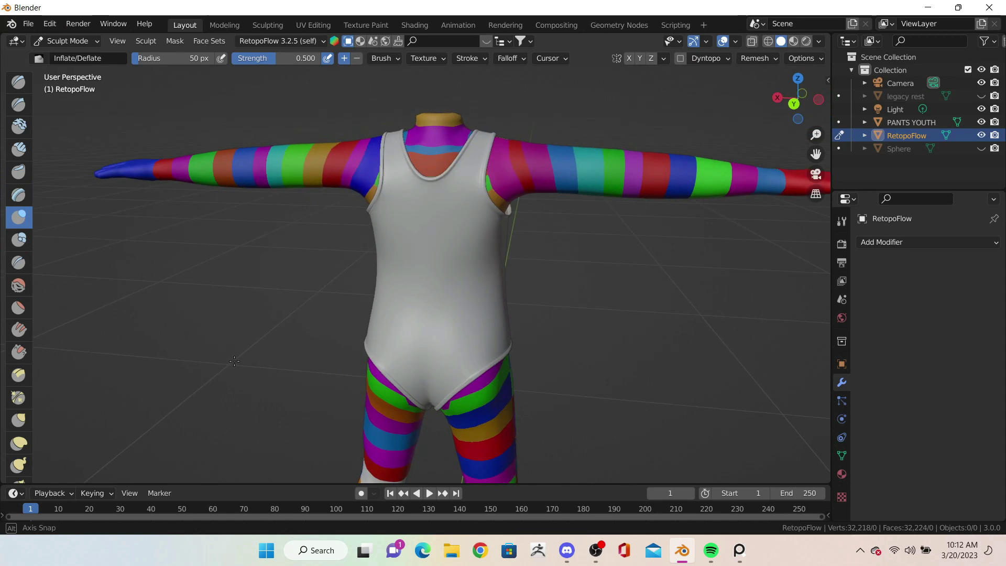
left_click(74, 56)
left_click(28, 23)
left_click(251, 325)
scroll(584, 323, "down", 3)
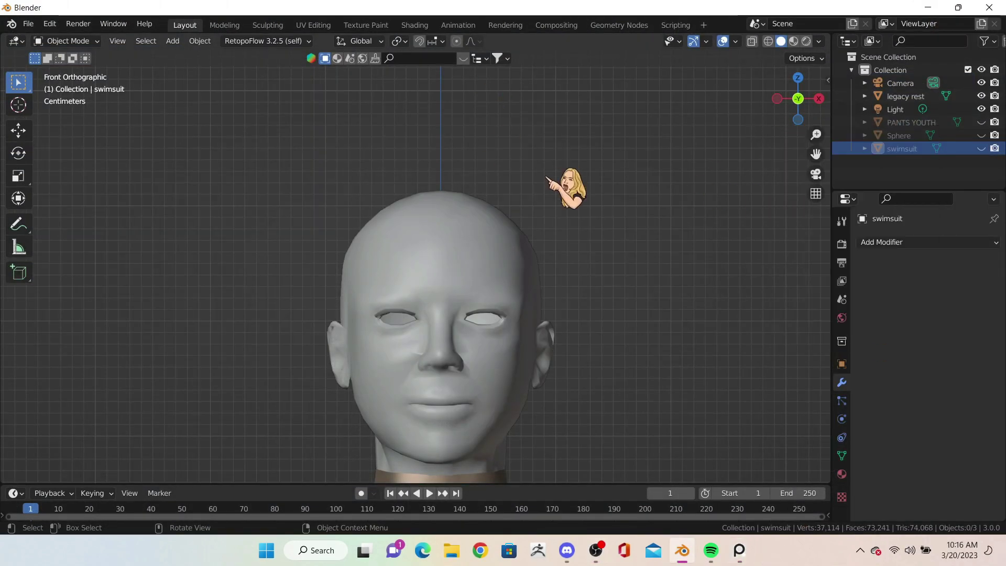
Step: Add a cube mesh above the figure
key("shift+a")
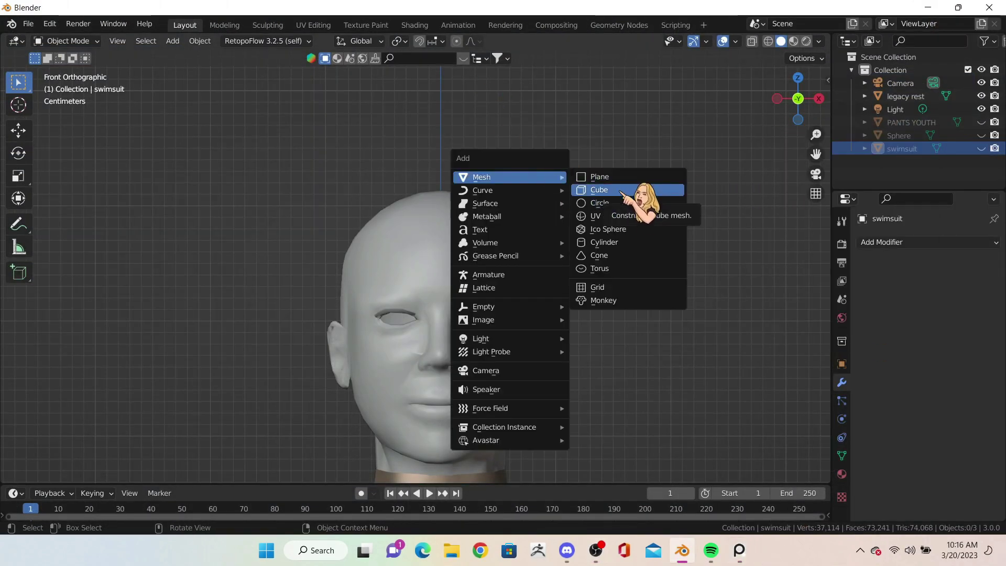
left_click(599, 189)
left_click_drag(434, 442, 434, 276)
scroll(434, 276, "up", 2)
Step: Cut a horizontal middle loop, enable X-ray and add a level-1 Subdivision modifier
left_click(67, 41)
left_click(62, 70)
left_click(18, 365)
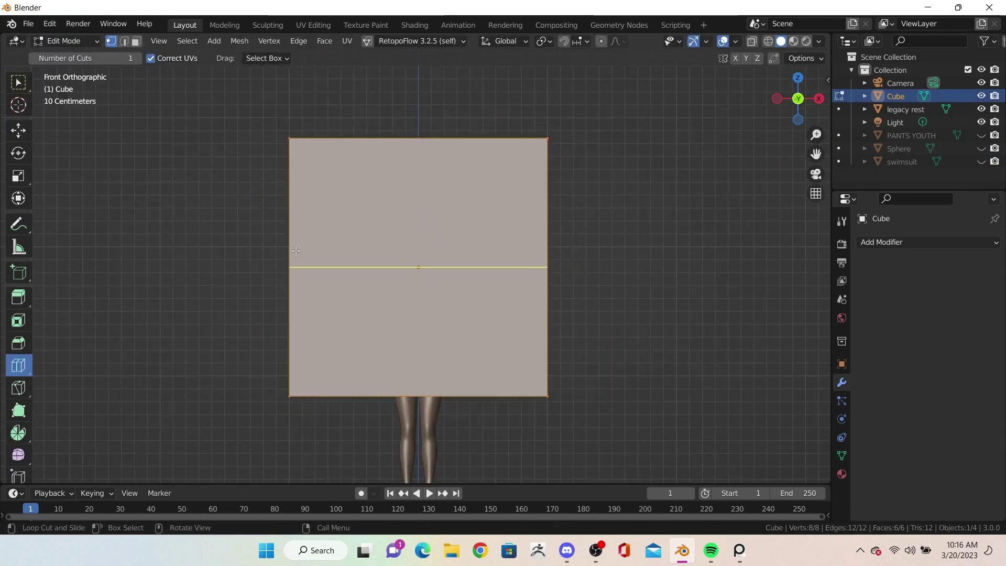
left_click(296, 251)
key("alt+z")
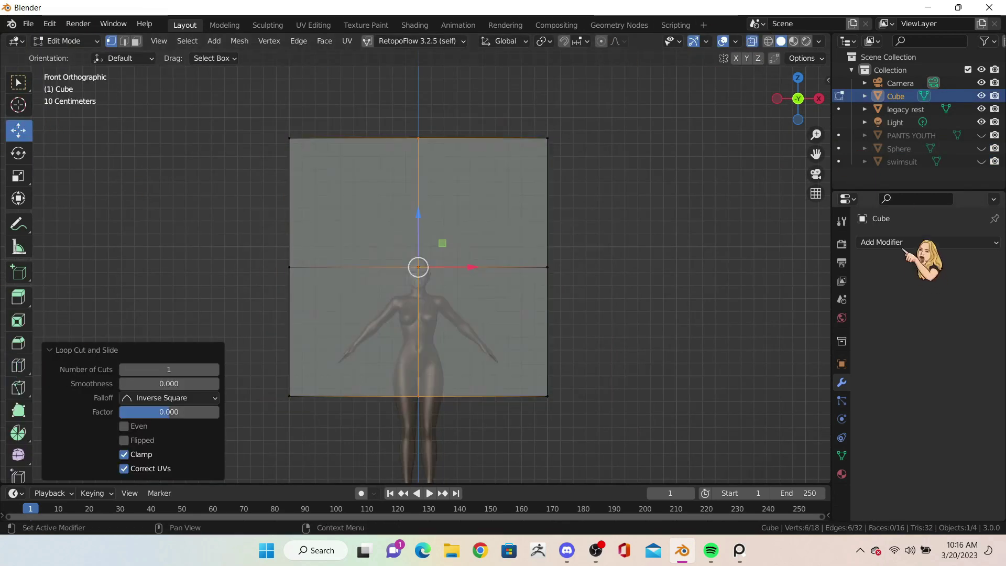
key("ctrl+1")
right_click(483, 374)
Step: Scale the whole cube down and raise it vertically above the figure's head
left_click(480, 372)
middle_click_drag(479, 373, 596, 287)
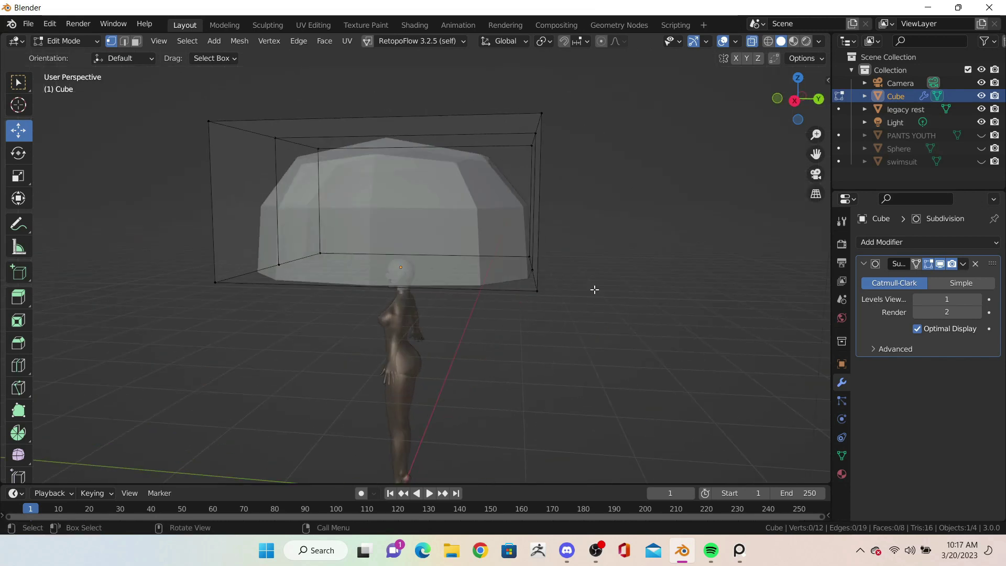
key("a")
key("s")
left_click(645, 210)
scroll(645, 211, "up", 3)
key("KP_1")
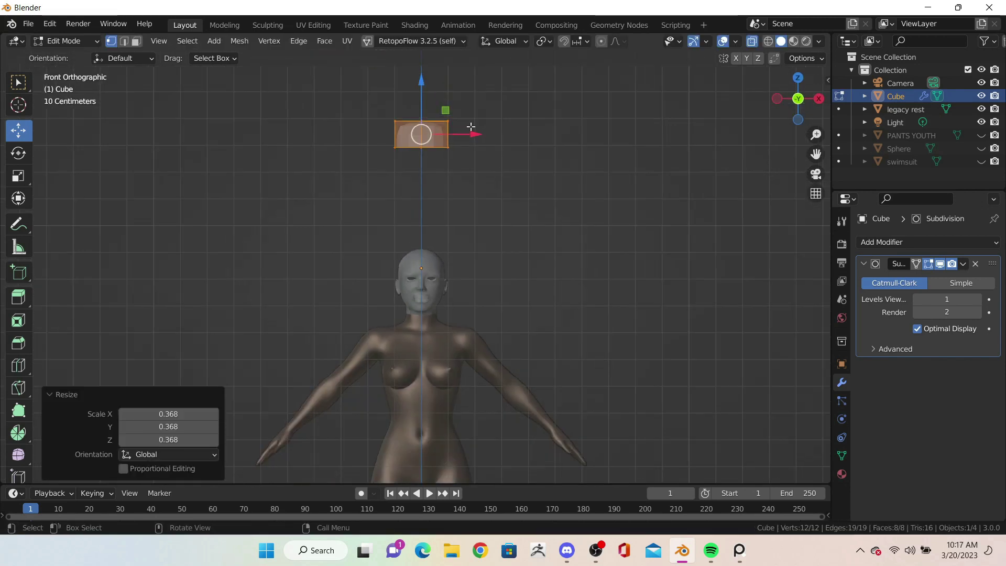
scroll(570, 175, "up", 2)
key("g")
key("z")
left_click(554, 218)
Step: Widen the bottom loop into a trapezoid and extrude it outward into a brim
key("s")
left_click(556, 219)
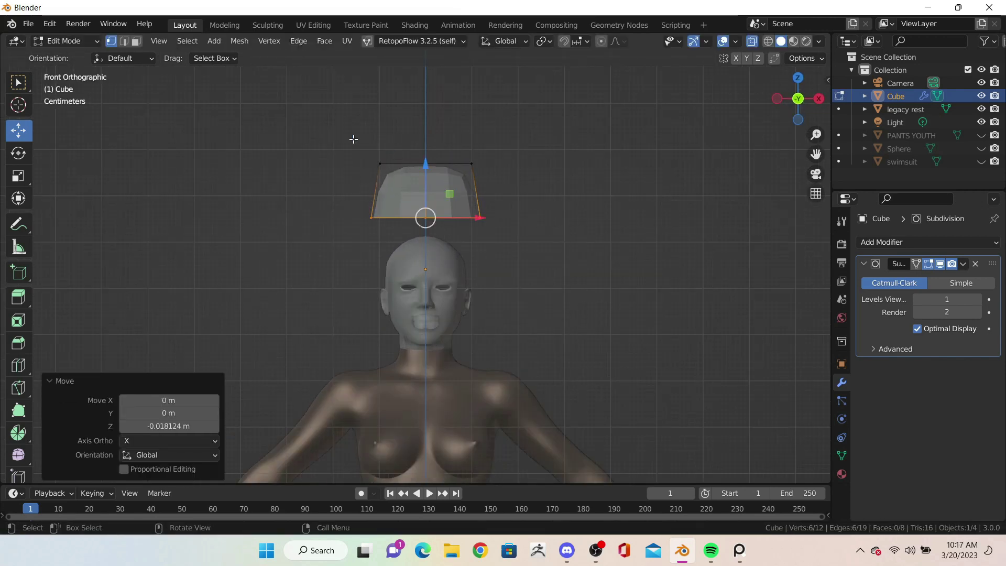
key("s")
left_click(512, 255)
left_click(430, 179)
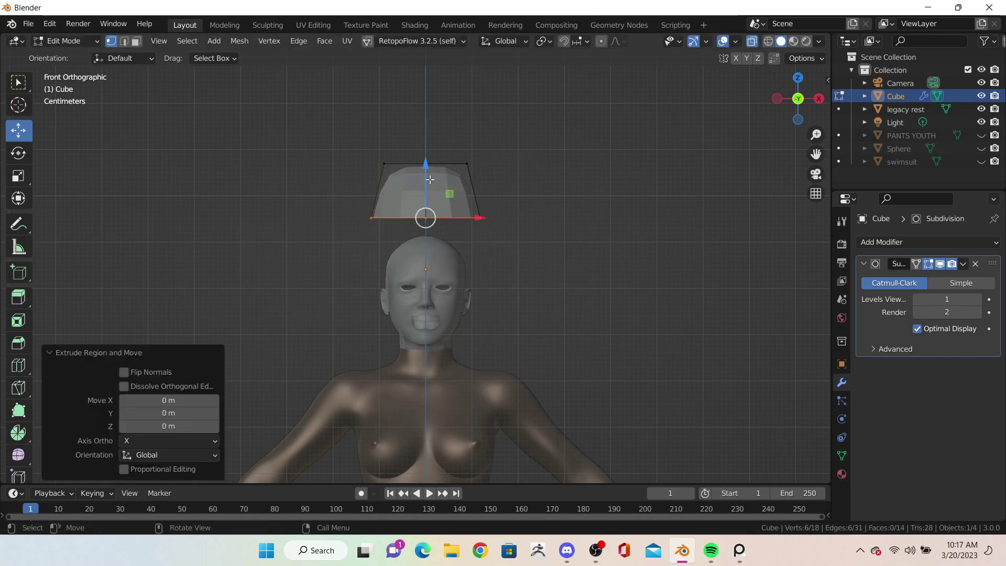
key("s")
left_click(429, 198)
Step: Bevel the middle edge loop and shrink the bottom brim loop
middle_click_drag(592, 239, 588, 247)
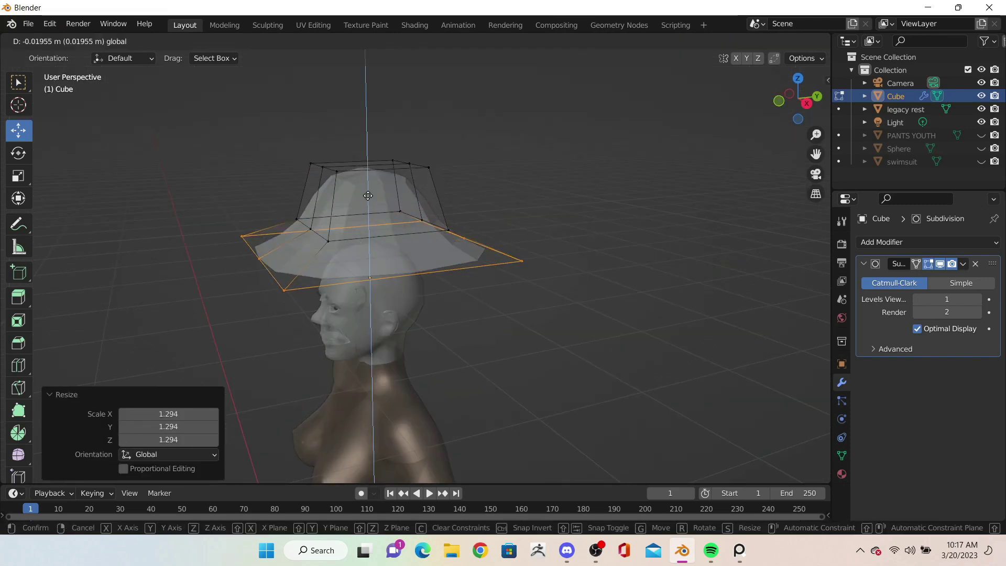
key("ctrl+b")
left_click(444, 236)
left_click(468, 284)
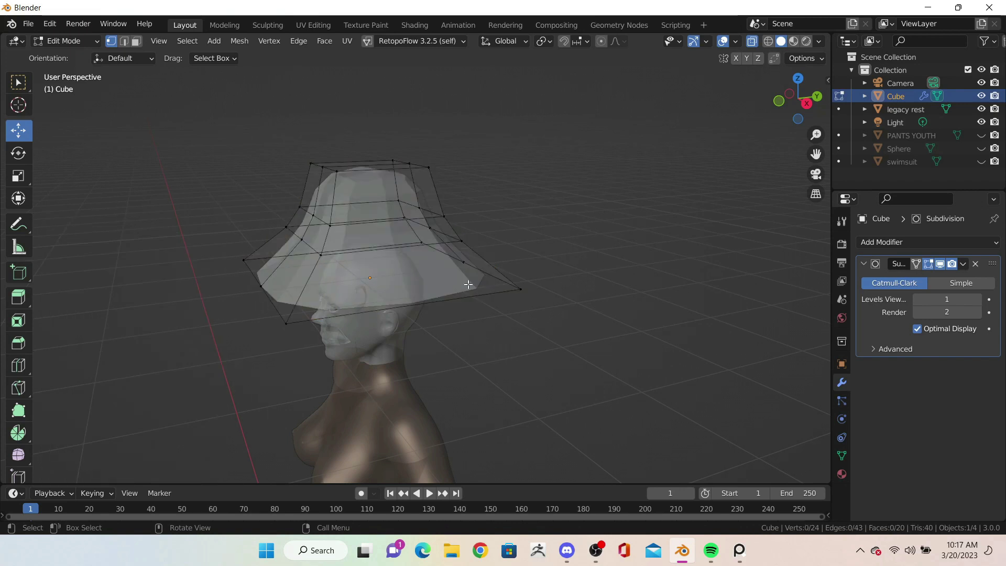
key("s")
left_click(544, 274)
Step: Lower the whole hat along Z onto the figure's head
key("a")
key("g")
key("z")
left_click(513, 231)
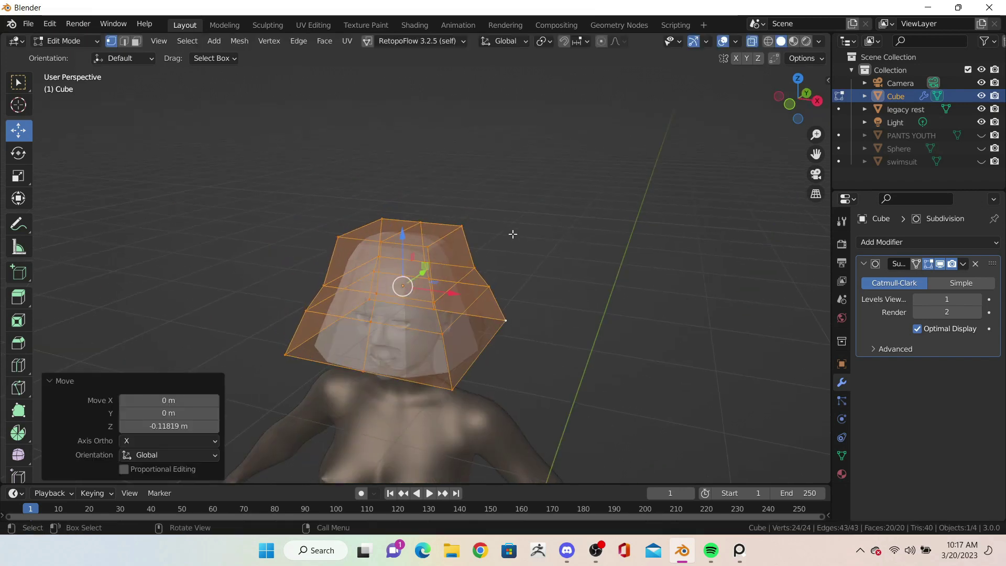
key("KP_1")
Step: Narrow the middle edge loop and scale it in front-to-back depth
left_click(475, 286, "alt")
key("s")
left_click(602, 310)
key("s")
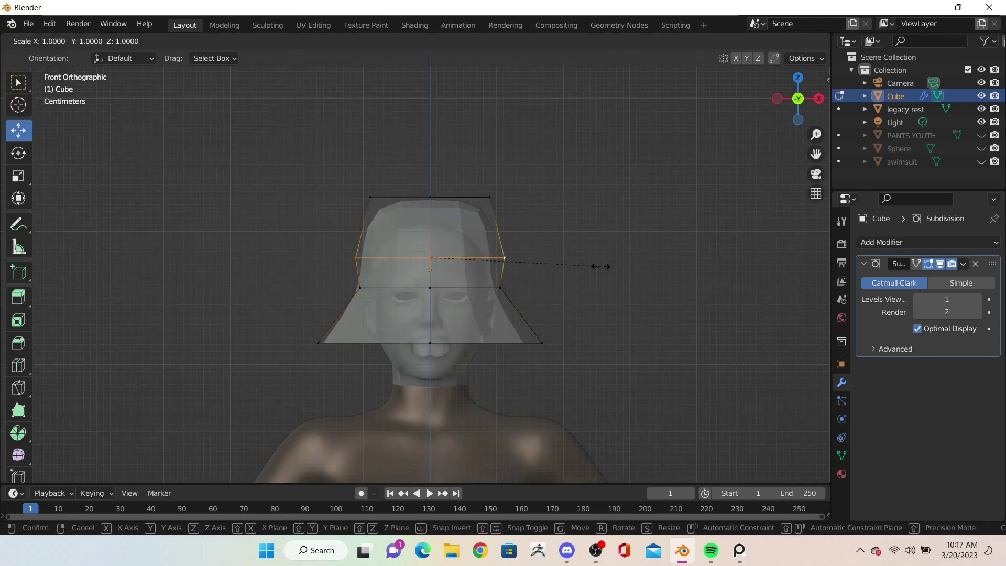
left_click(599, 265)
middle_click_drag(600, 265, 587, 265)
key("s")
key("y")
Step: Resize the bottom edge loop and shift it vertically
left_click(456, 372, "alt")
key("s")
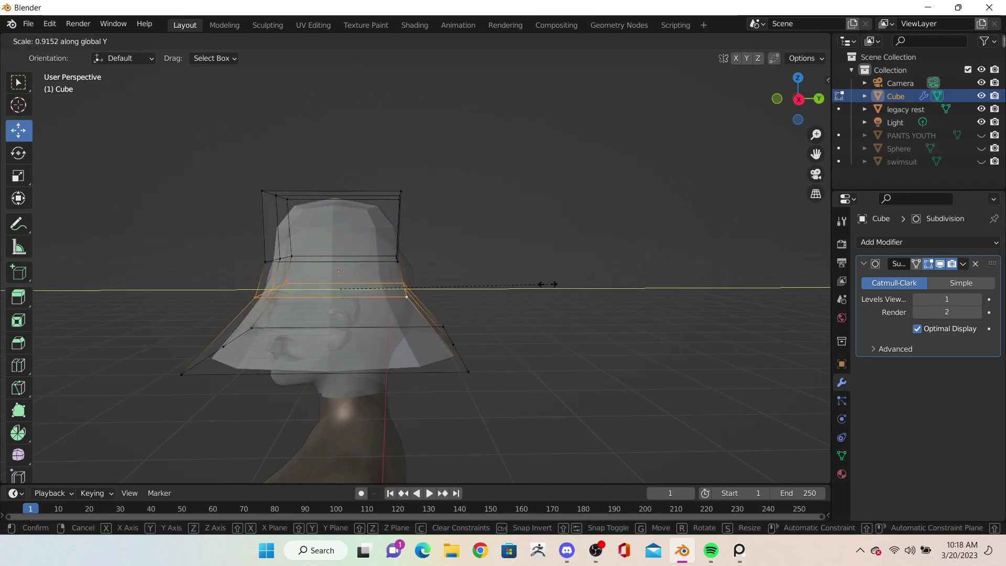
left_click(602, 341)
key("g")
key("z")
middle_click_drag(620, 339, 510, 276)
left_click(450, 200, "alt")
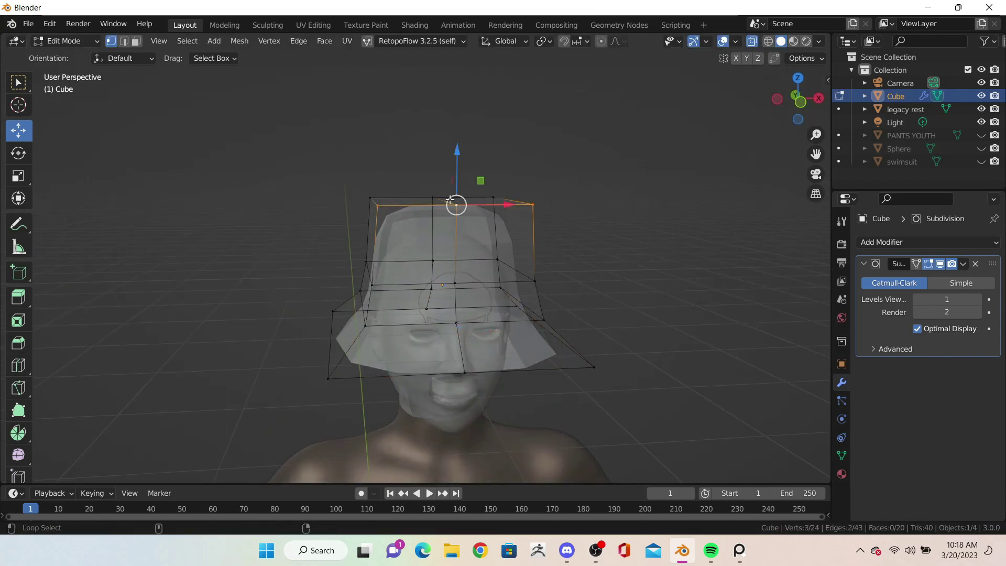
left_click(451, 171)
Step: Narrow the top loop and adjust the hat's front-to-back depth along Y
key("s")
key("y")
left_click(605, 257)
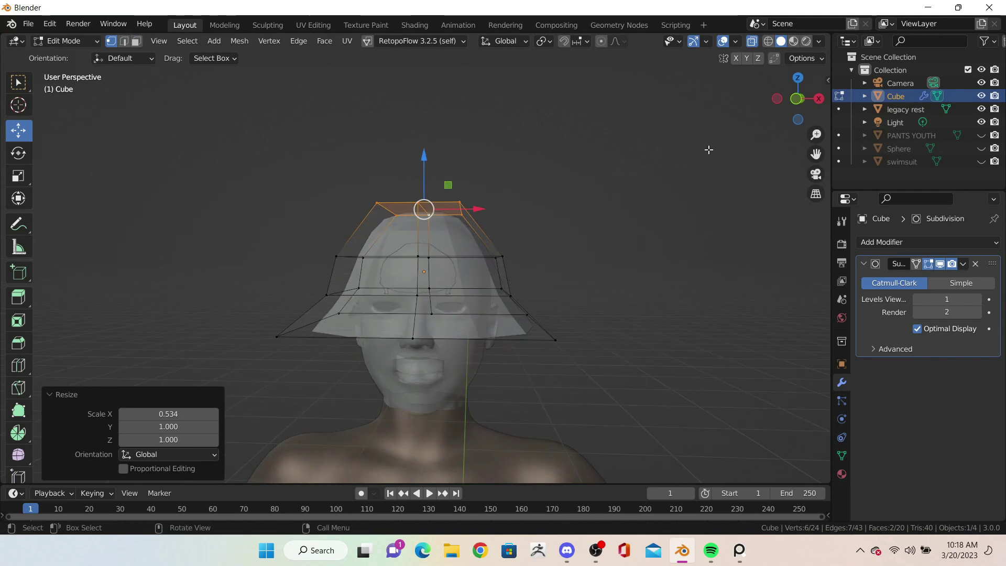
middle_click_drag(707, 151, 576, 210)
key("s")
key("y")
left_click(580, 240)
key("s")
key("y")
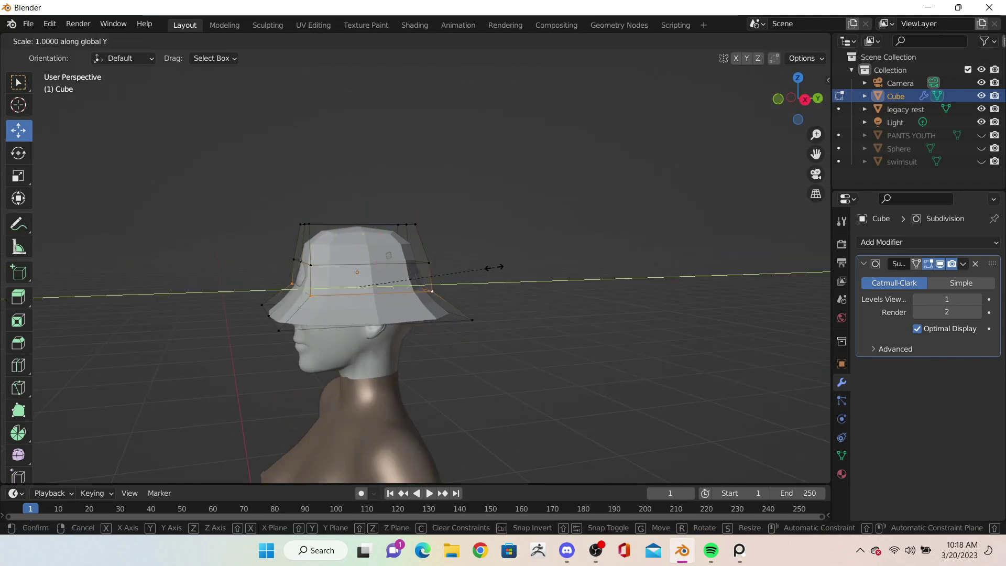
left_click(494, 265)
Step: Cut a new edge loop around the crown and shrink it
mouse_move(494, 265)
middle_mouse_down()
mouse_move(398, 282)
mouse_move(416, 285)
middle_mouse_up()
left_click(383, 290)
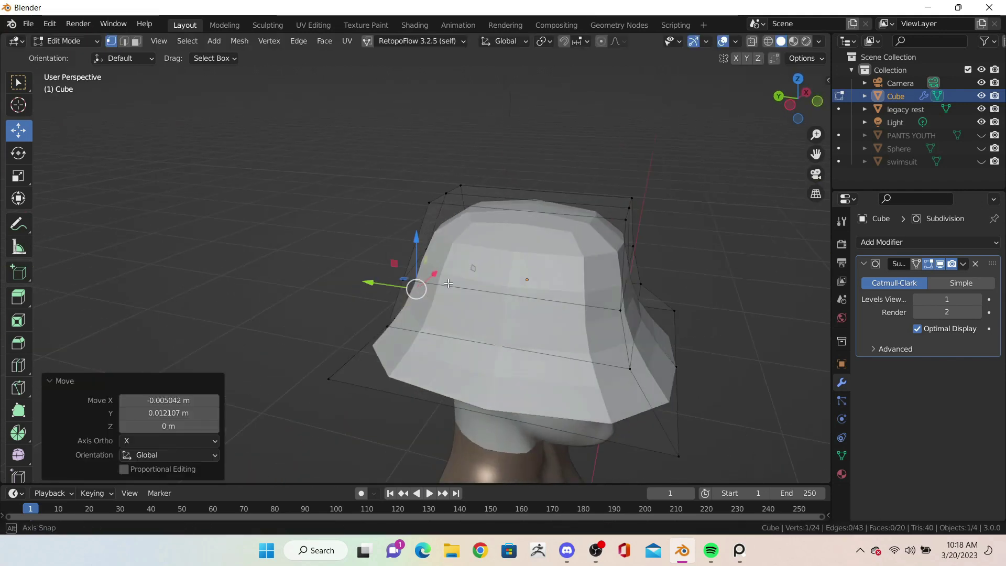
key("ctrl+r")
left_click(415, 283)
scroll(497, 317, "up", 3)
left_click(671, 314)
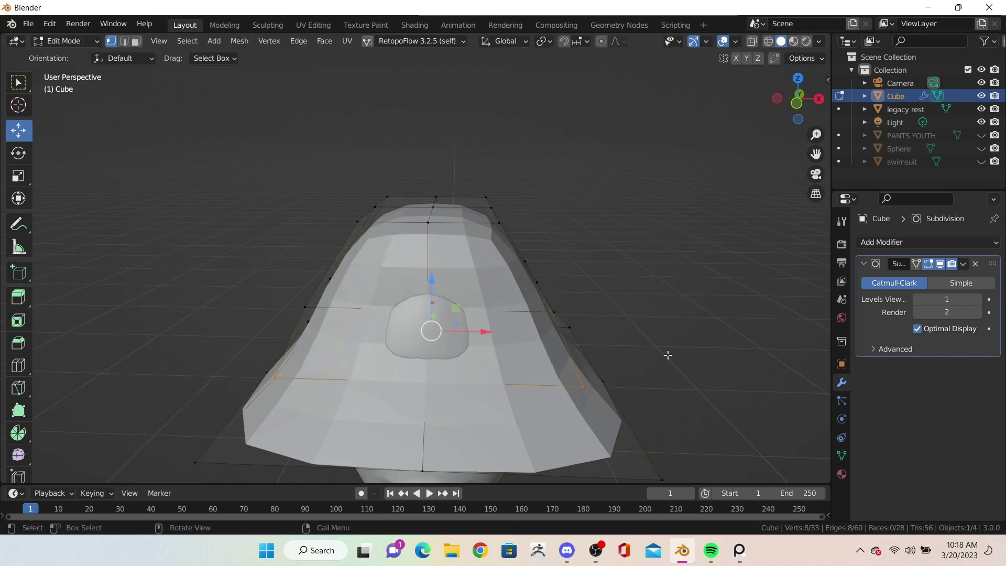
scroll(666, 352, "down", 3)
middle_click_drag(667, 353, 411, 280)
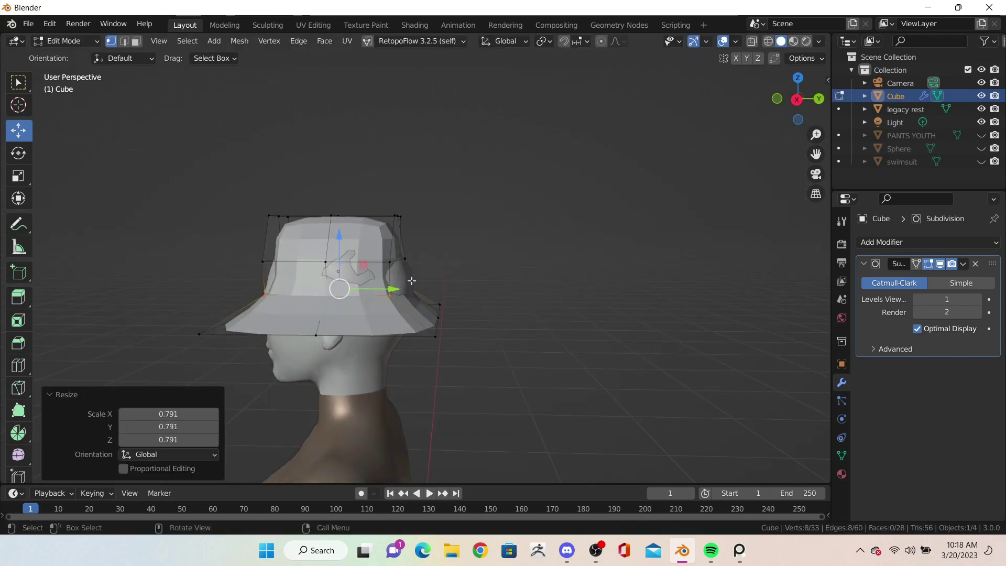
Step: Shift a crown vertex in depth and shrink the crown's upper loop to 0.888
mouse_move(427, 285)
middle_mouse_down()
mouse_move(389, 297)
mouse_move(407, 292)
middle_mouse_up()
left_click(389, 296)
left_click_drag(407, 292, 421, 294)
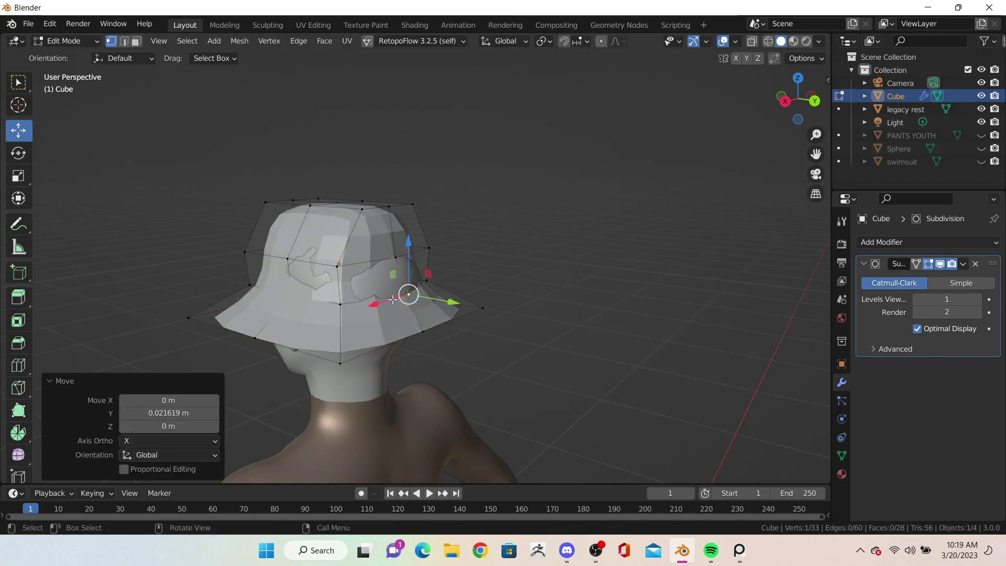
middle_click_drag(392, 288, 399, 296)
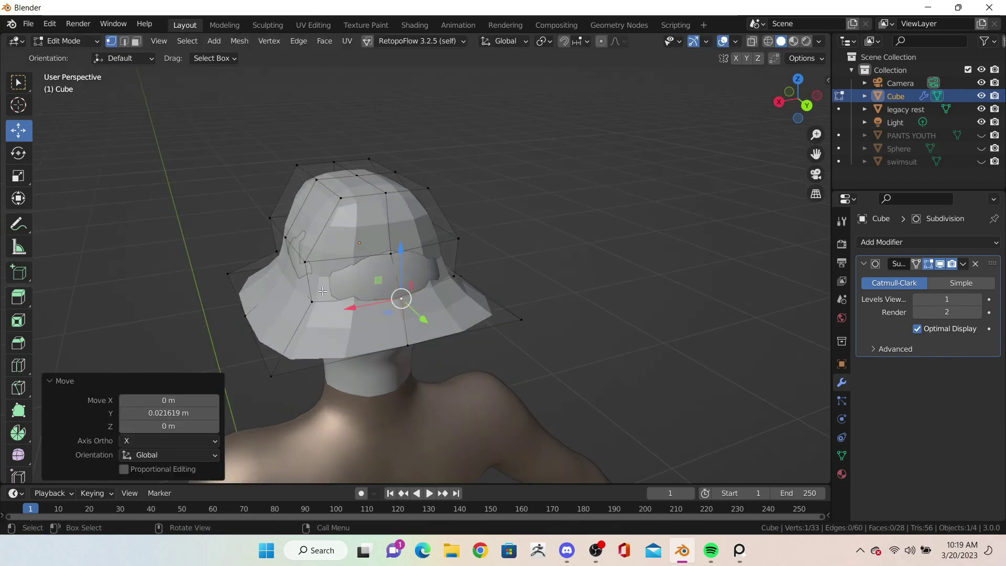
left_click(374, 276, "alt")
key("s")
left_click(473, 268)
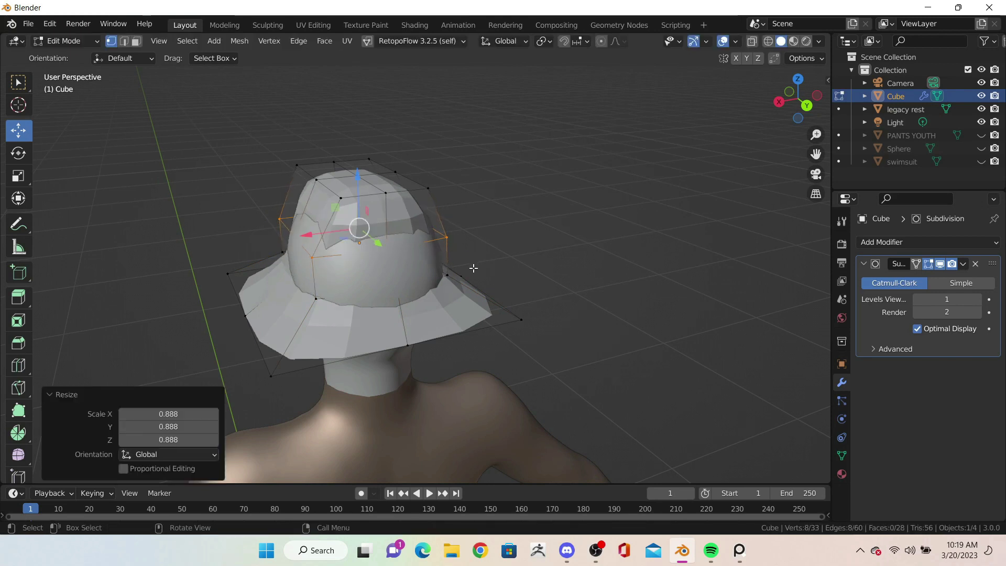
Step: Scale the selected crown geometry along Y for front-to-back depth
mouse_move(492, 269)
middle_mouse_down()
mouse_move(503, 294)
mouse_move(382, 309)
middle_mouse_up()
key("s")
key("y")
key("Escape")
key("s")
key("y")
left_click(510, 322)
Step: Move a crown edge and a vertex along the Y depth axis
left_click(359, 293)
left_click_drag(262, 306, 348, 321)
key("g")
key("y")
left_click(461, 273)
middle_click_drag(460, 274, 398, 283)
left_click(392, 254)
key("g")
left_click(419, 324)
mouse_move(419, 325)
middle_mouse_down()
mouse_move(351, 388)
mouse_move(523, 270)
mouse_move(621, 287)
middle_mouse_up()
Step: Bevel the crown's top edge loop and push the two side vertices outward
left_click(523, 269, "alt")
key("ctrl+b")
left_click(483, 254)
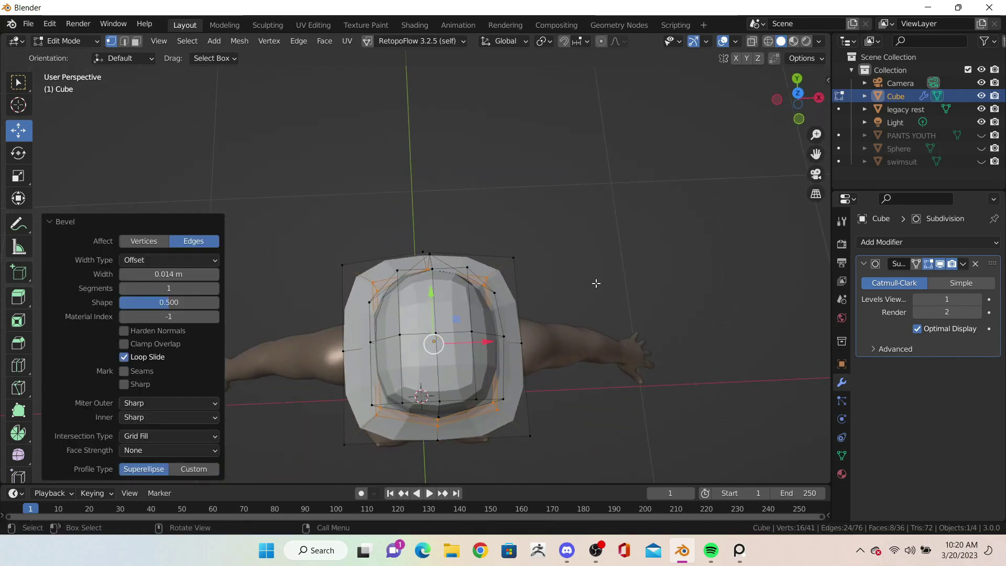
left_click(521, 343)
left_click(344, 350, "shift")
key("s")
left_click(514, 254)
Step: Reposition several crown vertices along the Y depth axis
mouse_move(514, 254)
middle_mouse_down()
mouse_move(525, 229)
mouse_move(542, 287)
mouse_move(344, 315)
middle_mouse_up()
left_click(414, 297)
key("g")
key("y")
left_click(402, 288)
mouse_move(402, 288)
middle_mouse_down()
mouse_move(408, 283)
mouse_move(332, 263)
middle_mouse_up()
key("g")
left_click(408, 283)
key("g")
left_click(508, 289)
mouse_move(508, 289)
middle_mouse_down()
mouse_move(359, 303)
mouse_move(207, 336)
middle_mouse_up()
Step: Scale the brim's edge loop wider and extrude it outward
key("g")
key("y")
left_click(191, 341)
key("s")
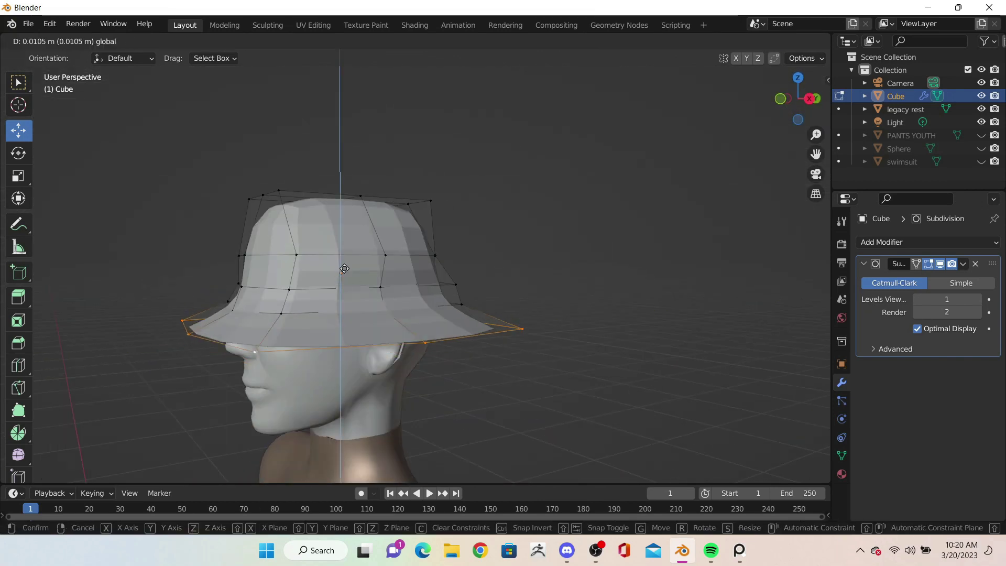
left_click(314, 309)
middle_click_drag(315, 309, 613, 330)
key("e")
left_click(498, 261)
Step: In front view, widen and reposition the outer brim edge of the hat
key("KP_1")
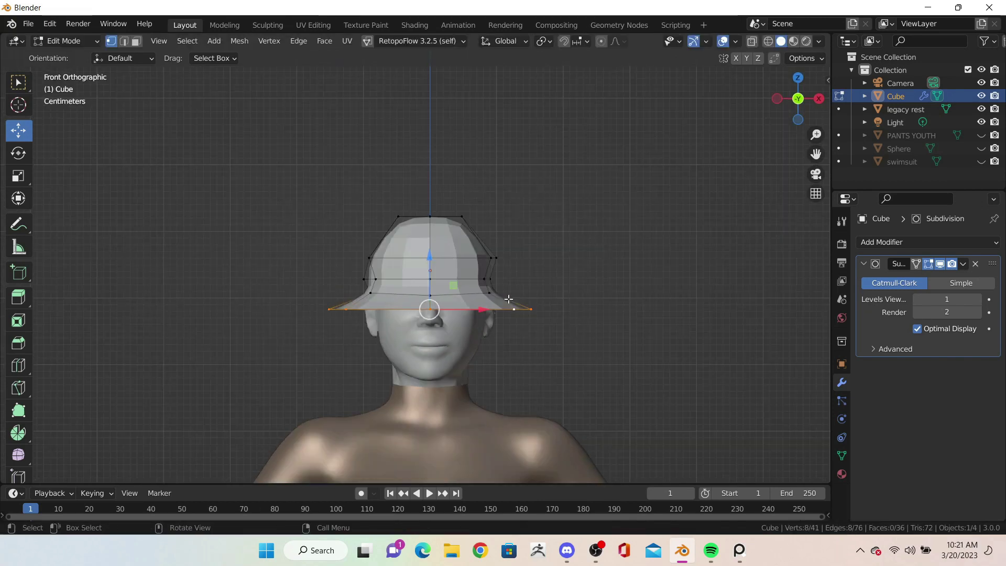
key("s")
left_click(588, 304)
key("g")
left_click(430, 267)
key("s")
Step: Select the crown's top region and stretch it side to side along X from top view
left_click(571, 265)
middle_click_drag(571, 265, 401, 242)
left_click(402, 242)
left_click_drag(387, 231, 475, 249)
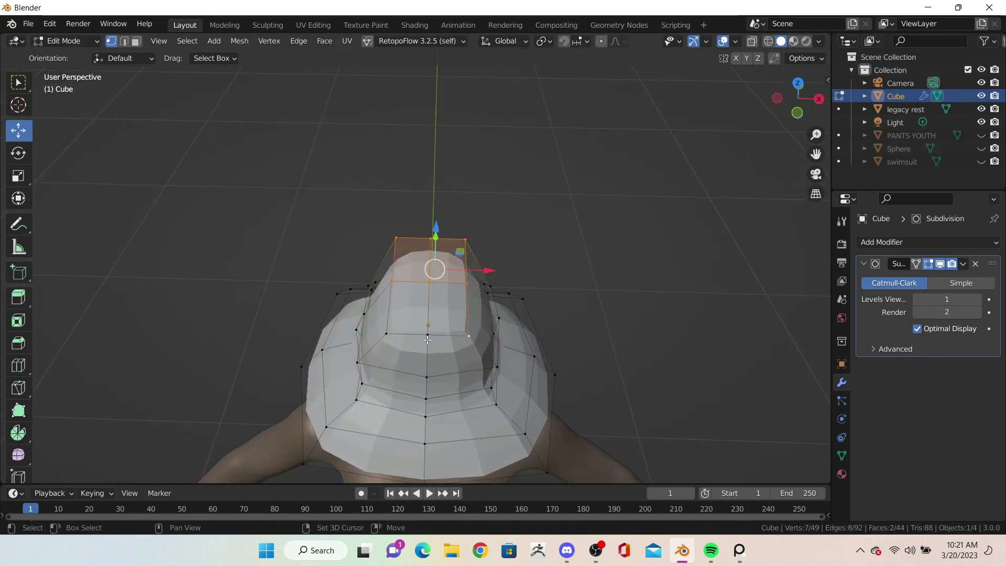
middle_click_drag(475, 249, 474, 157)
key("KP_7")
key("s")
key("x")
left_click(701, 356)
Step: Raise the brim's edge loop and set the viewport smoothing level to 2
mouse_move(701, 356)
middle_mouse_down()
mouse_move(515, 215)
mouse_move(375, 227)
middle_mouse_up()
left_click(482, 343, "alt")
left_click_drag(375, 285, 378, 279)
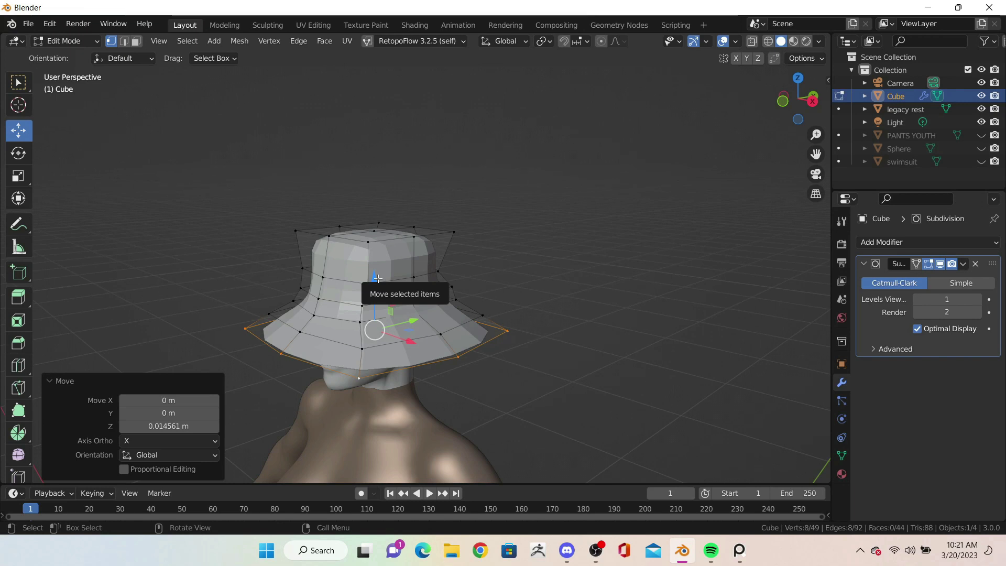
middle_click_drag(378, 278, 356, 315)
left_click(977, 299)
Step: Nudge a crown vertex along the depth axis and slightly shrink a crown edge loop
middle_click_drag(471, 293, 509, 283)
scroll(509, 283, "up", 2)
left_click(488, 262)
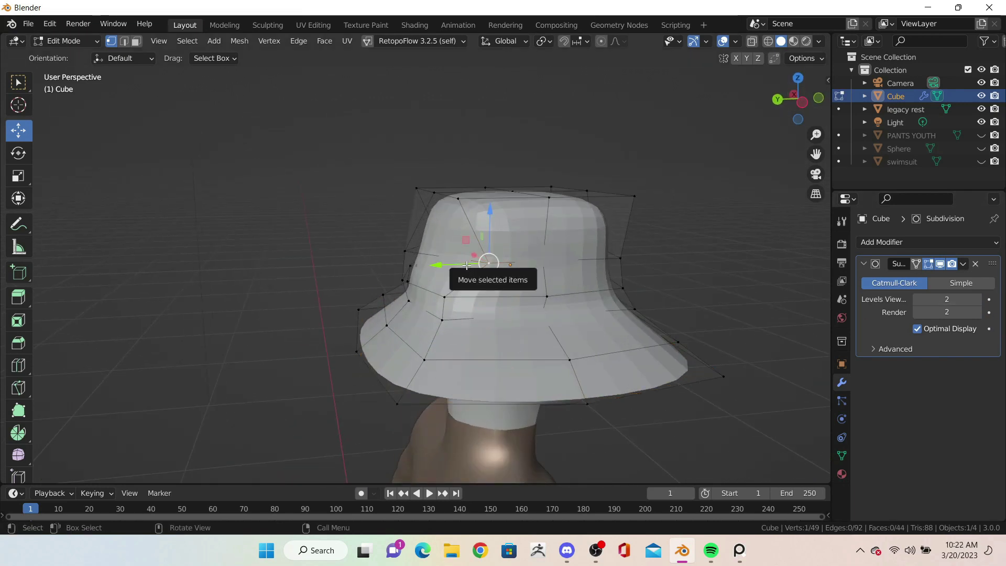
left_click_drag(467, 265, 460, 266)
mouse_move(460, 265)
middle_mouse_down()
mouse_move(366, 246)
mouse_move(381, 257)
mouse_move(393, 382)
middle_mouse_up()
left_click(393, 382, "alt")
key("s")
left_click(674, 361)
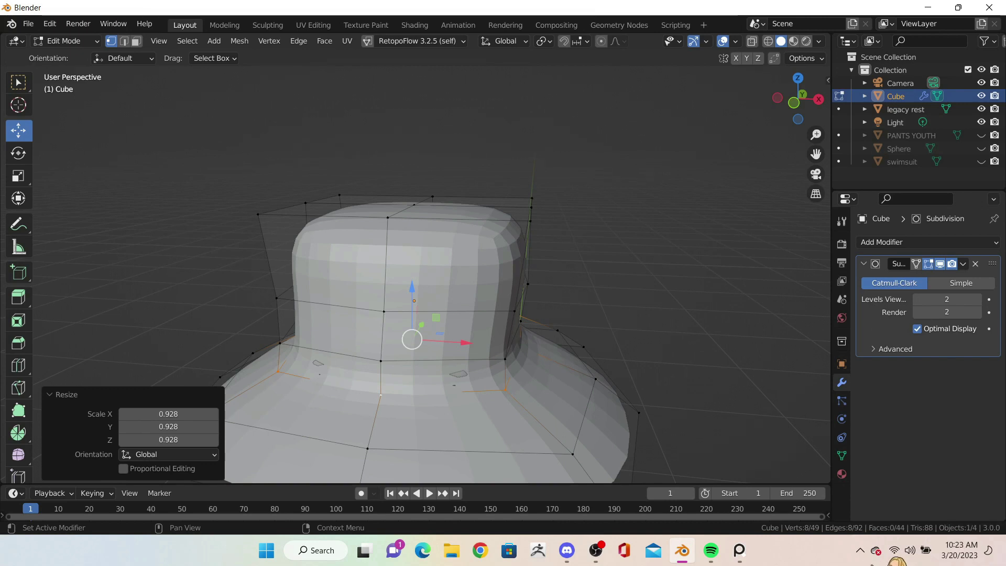
Step: In front view, lower the brim loop slightly along Z
key("KP_1")
key("g")
key("z")
left_click(435, 282)
mouse_move(435, 282)
middle_mouse_down()
mouse_move(384, 264)
mouse_move(251, 263)
middle_mouse_up()
key("g")
key("y")
Step: Adjust a single crown vertex along Y and raise it, cancelling a final Y move
left_click(384, 265)
key("g")
key("y")
left_click(330, 281)
left_click_drag(246, 264, 237, 264)
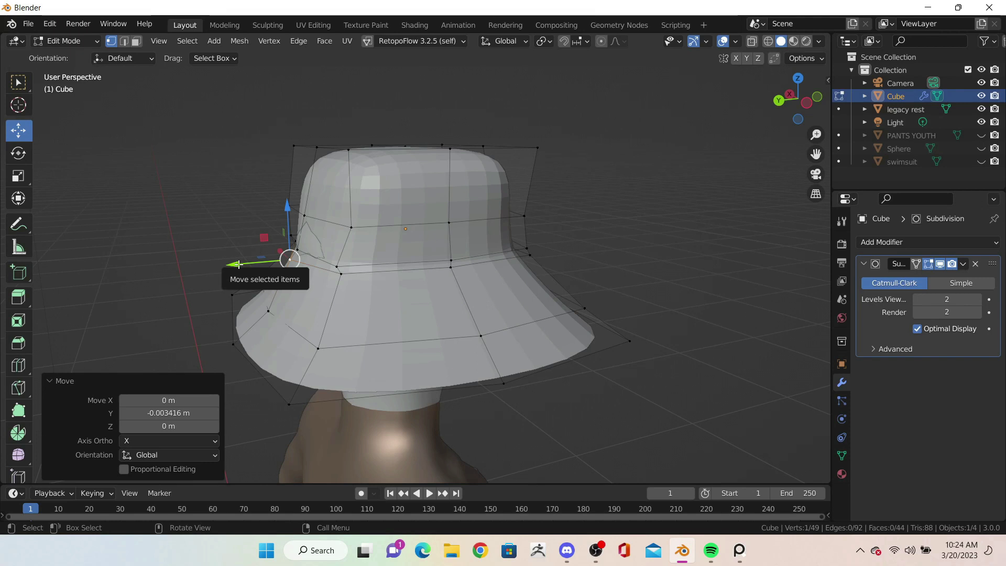
scroll(237, 264, "up", 3)
mouse_move(220, 242)
left_mouse_down()
mouse_move(236, 251)
mouse_move(237, 193)
mouse_move(222, 192)
left_mouse_up()
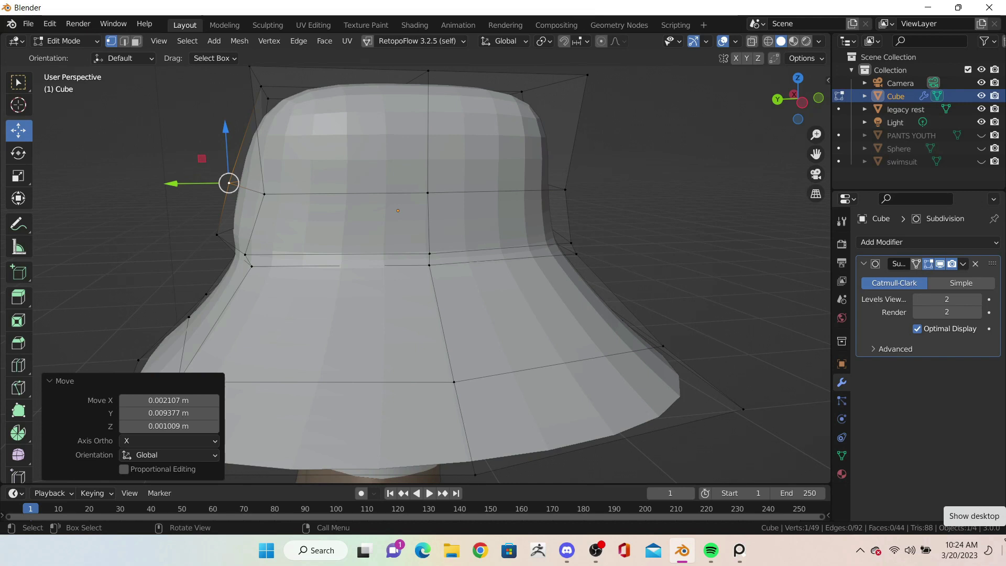
scroll(262, 241, "down", 3)
key("g")
key("y")
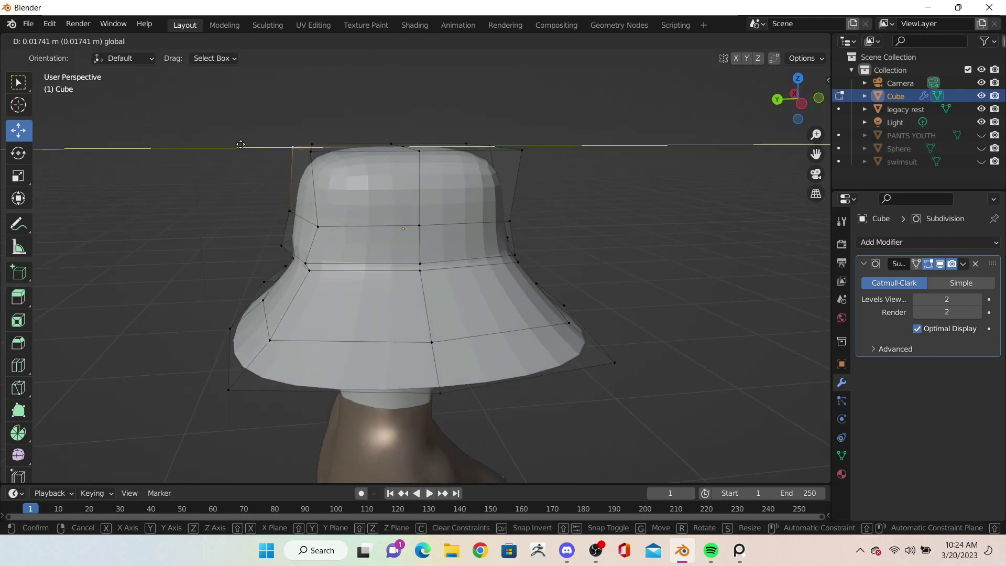
right_click(260, 244)
middle_click_drag(287, 209, 484, 316, "alt")
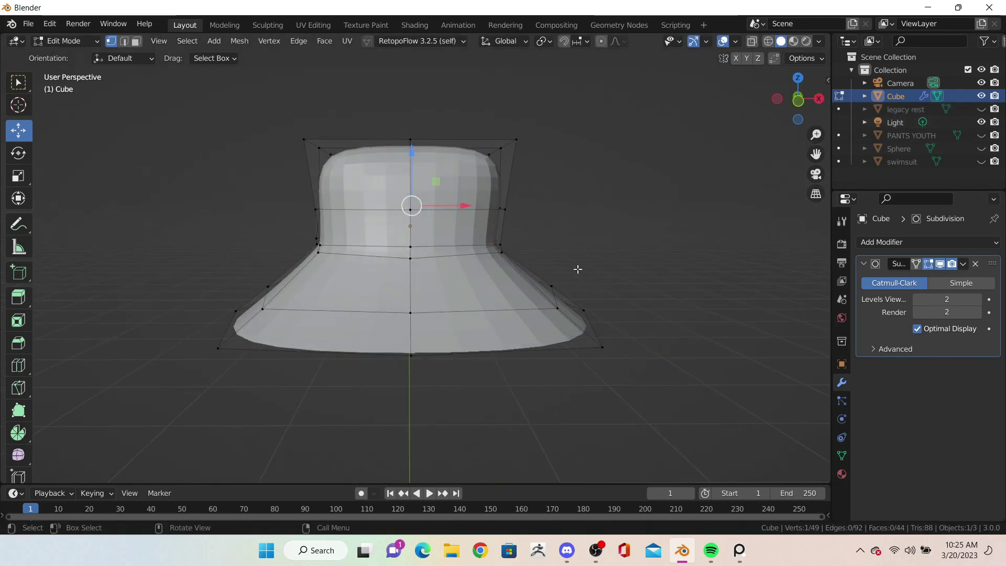
Step: Add a new loop cut on the brim and slide it into position
left_click(484, 316, "alt")
key("ctrl+r")
left_click(408, 283)
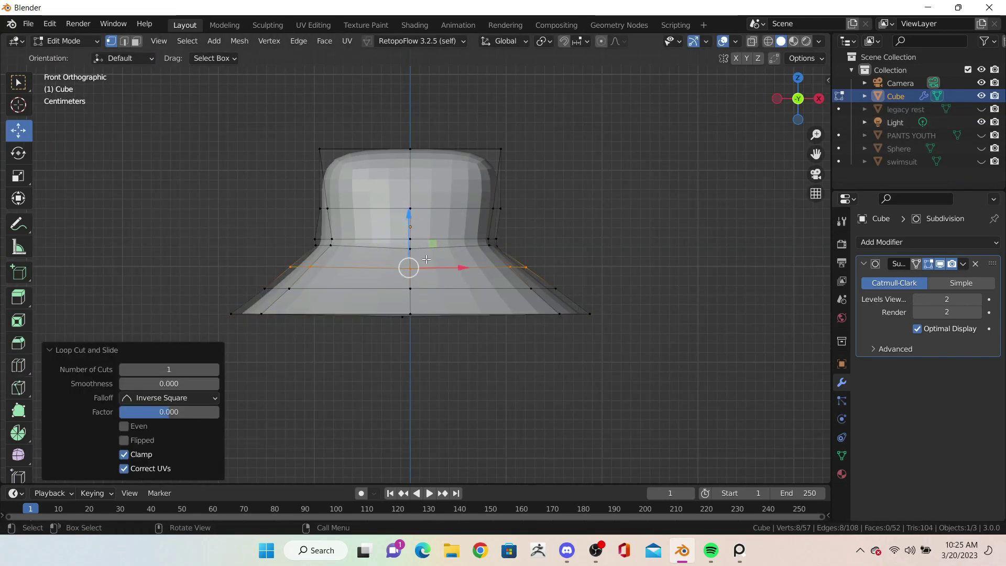
key("g")
left_click(408, 217)
Step: Shrink and move the brim's upper edge loop, then raise the middle loop
left_click(460, 254, "alt")
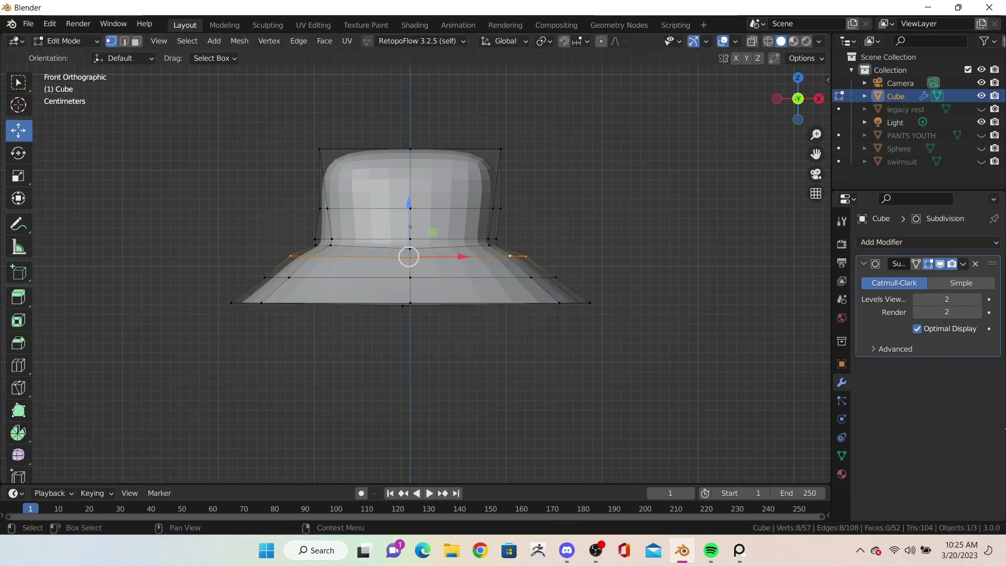
key("s")
left_click(542, 190)
key("g")
left_click(617, 236)
key("ctrl+z")
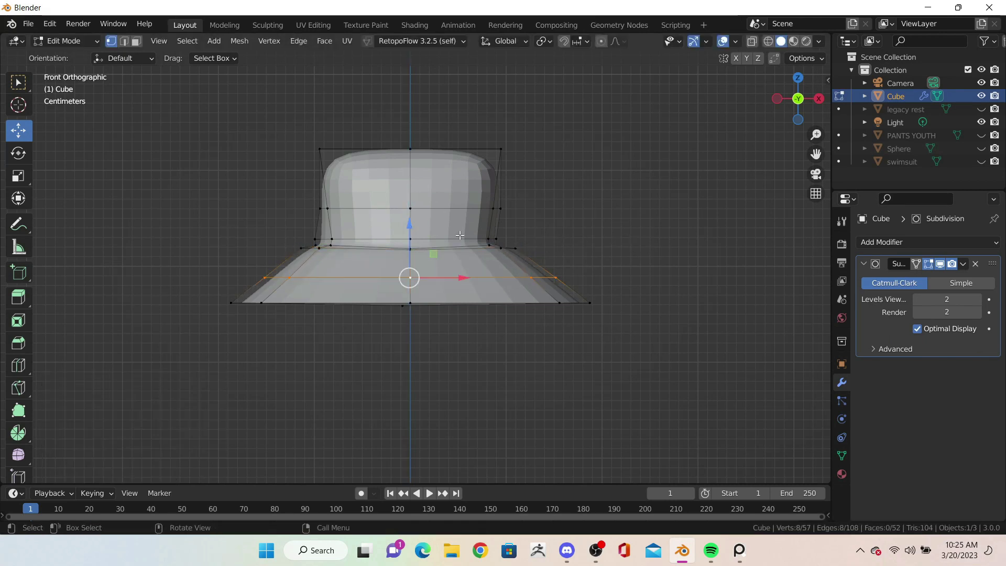
key("g")
left_click(461, 230)
Step: Scale the brim's bottom loop and narrow the middle loop along Y
left_click(523, 303, "alt")
key("s")
left_click(629, 258)
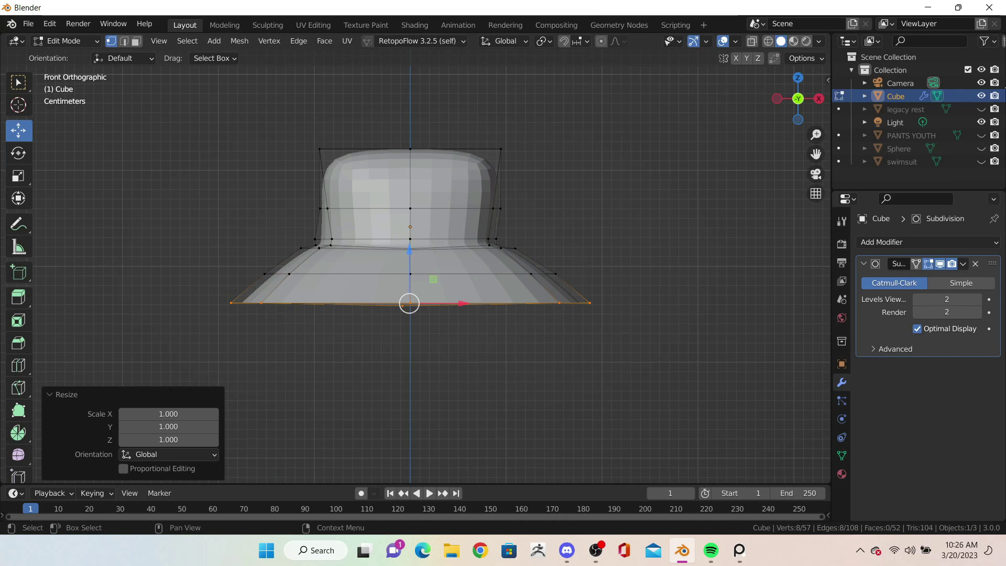
mouse_move(651, 254)
middle_mouse_down()
mouse_move(408, 226)
mouse_move(570, 249)
middle_mouse_up()
key("ctrl+z")
key("s")
key("y")
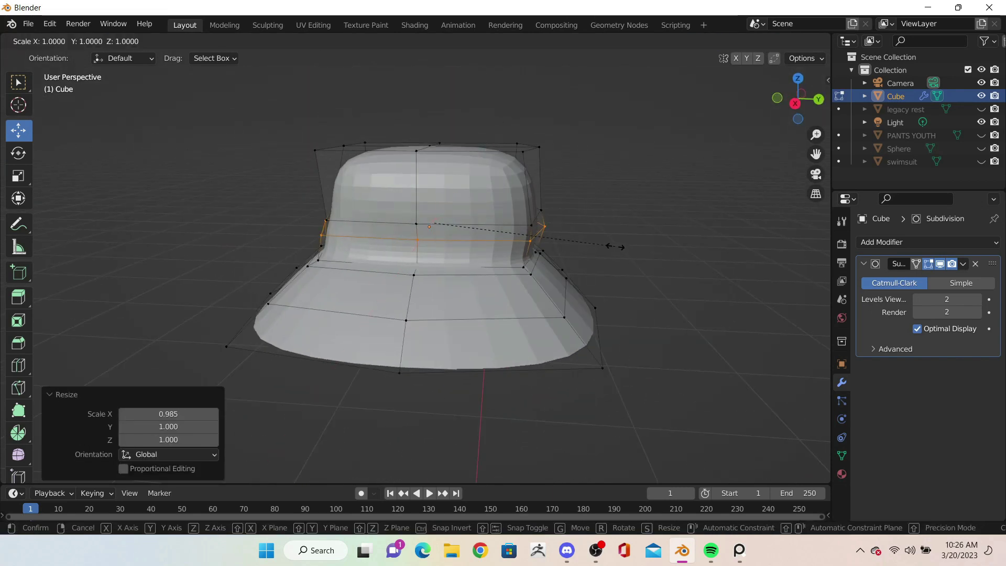
left_click(596, 225)
Step: In orthographic view, shift the crown's top edge loop -0.002279 m along Y
key("KP_5")
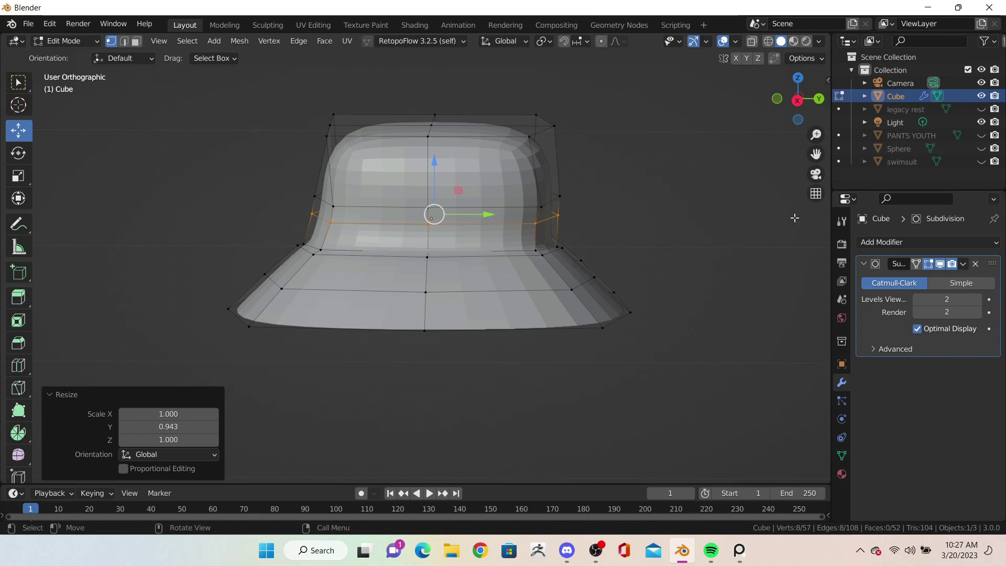
left_click(480, 216)
left_click(488, 135, "alt")
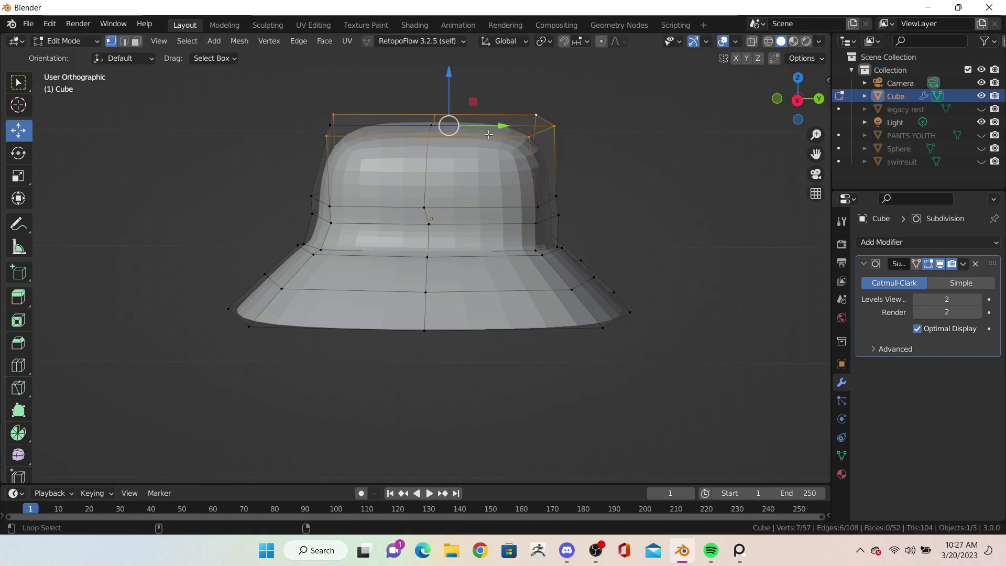
left_click_drag(488, 135, 480, 123)
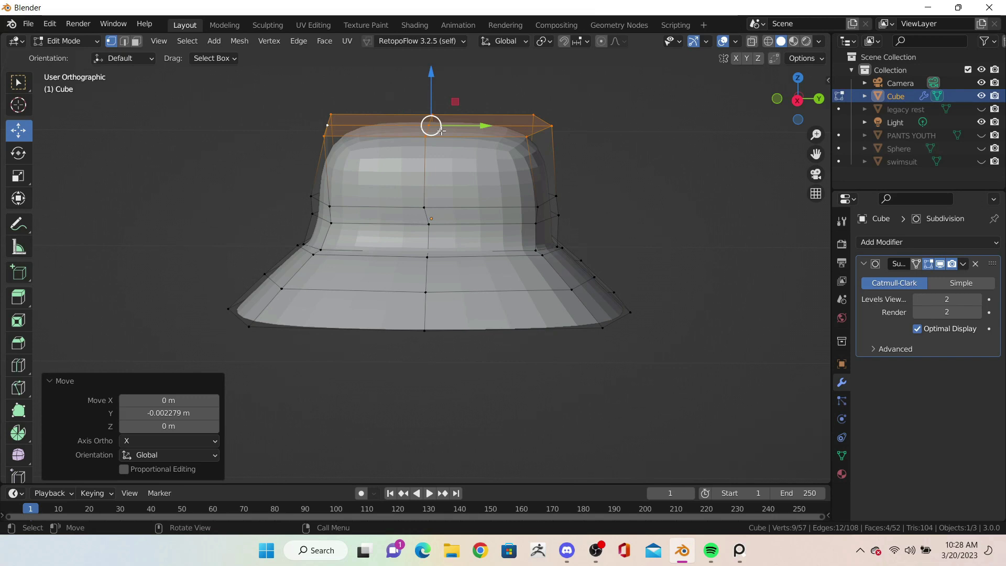
Step: Pull the top crown vertices inward to flatten the crown top
left_click(533, 114)
left_click_drag(597, 125, 586, 124)
left_click(534, 115)
left_click_drag(424, 96, 314, 131, "shift")
key("g")
left_click(429, 74)
mouse_move(435, 117)
middle_mouse_down()
mouse_move(649, 162)
mouse_move(377, 101)
middle_mouse_up()
Step: Select the whole hat mesh and apply Smooth Vertices
key("a")
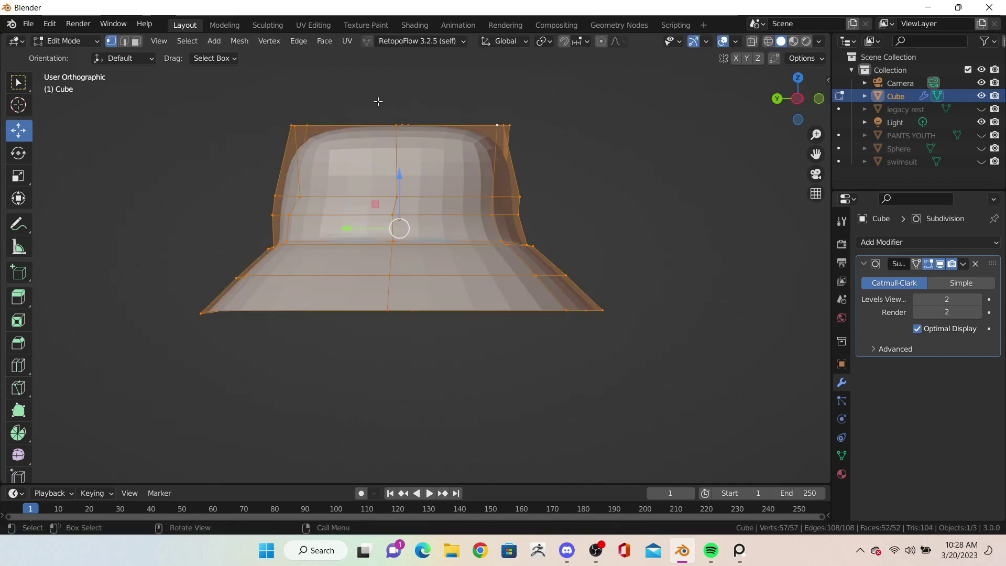
left_click(239, 41)
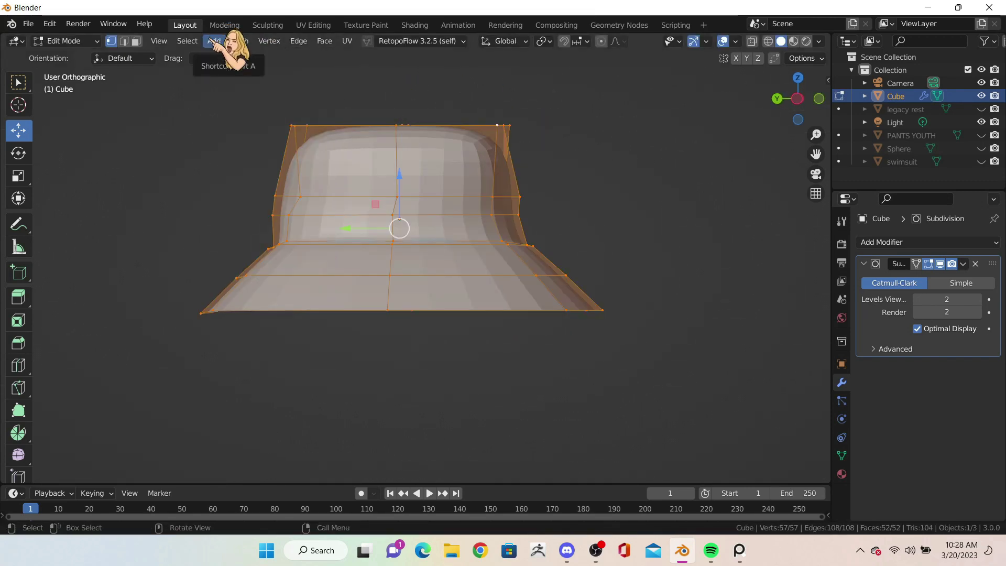
left_click(270, 41)
left_click(294, 178)
middle_click_drag(293, 178, 197, 242)
Step: Show the head model and rotate, move and scale the hat onto it
left_click(980, 109)
middle_click_drag(399, 209, 287, 191)
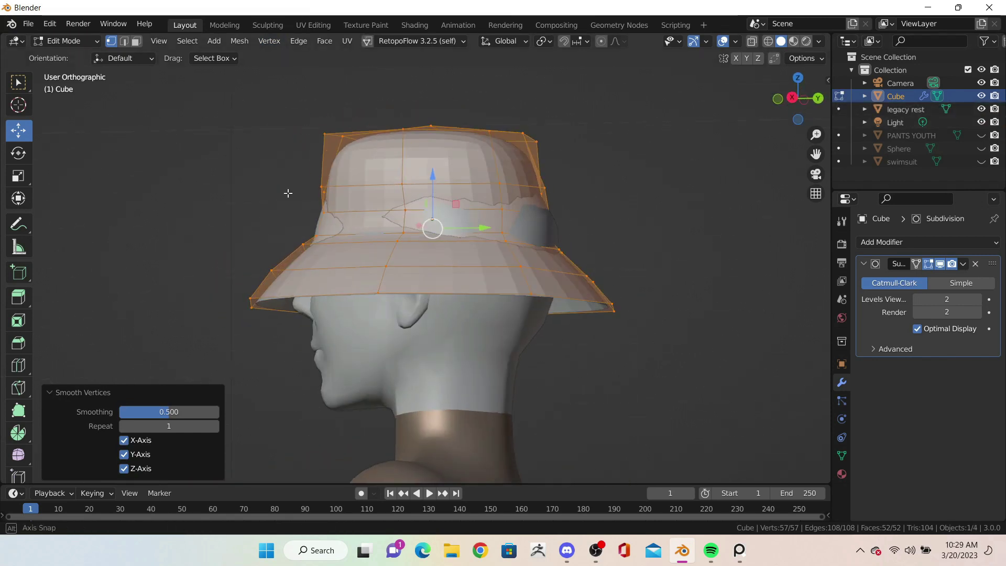
key("r")
left_click(707, 272)
key("g")
key("y")
left_click(588, 254)
key("s")
left_click(636, 269)
Step: Tilt the hat 1.85°, then correct it to -1.6°
mouse_move(635, 269)
middle_mouse_down()
mouse_move(651, 281)
mouse_move(425, 264)
mouse_move(654, 264)
middle_mouse_up()
key("r")
left_click(709, 288)
key("r")
left_click(663, 265)
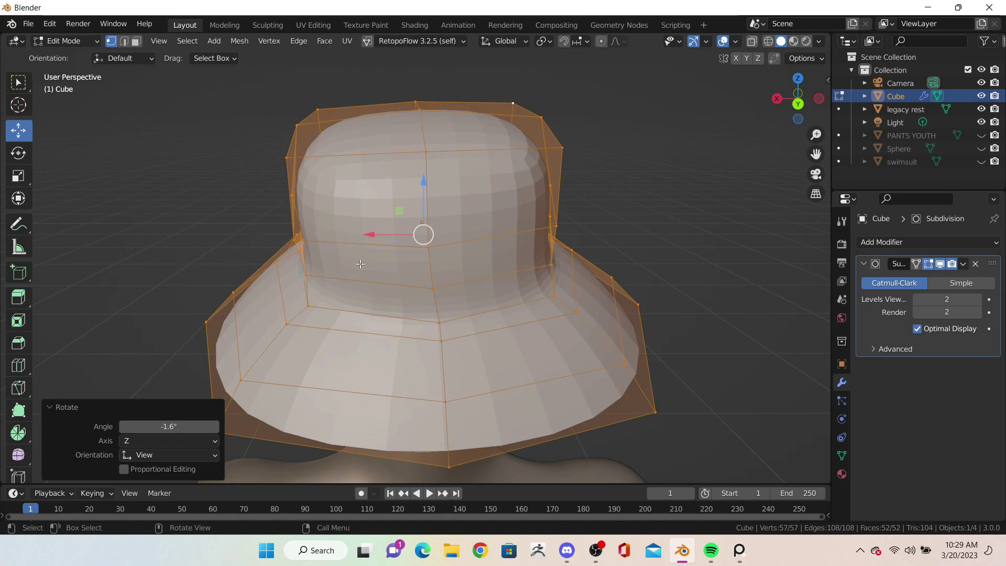
scroll(350, 245, "down", 2)
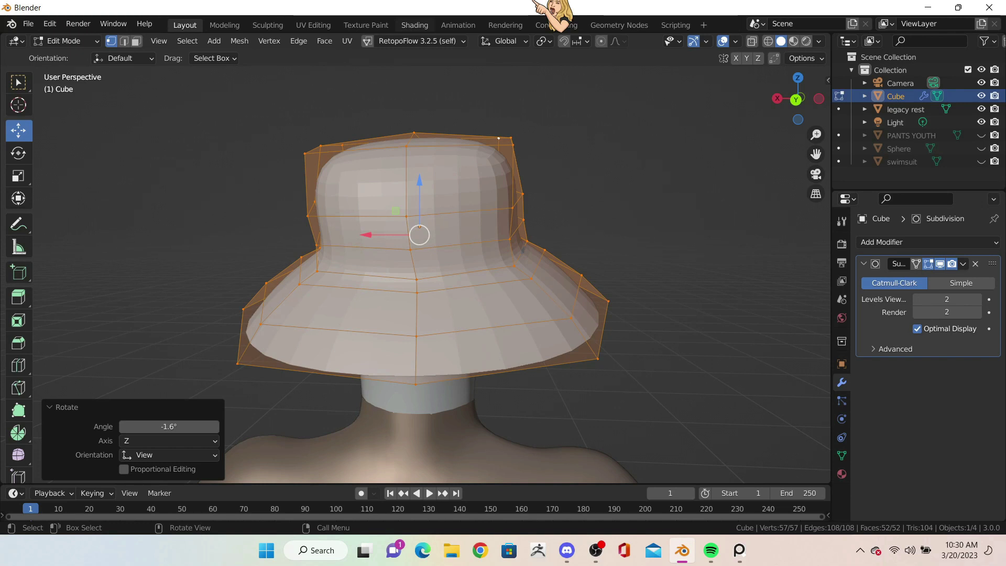
Step: With proportional editing on, move a left brim vertex 0.01311 m in X and -0.007648 m in Z
key("KP_1")
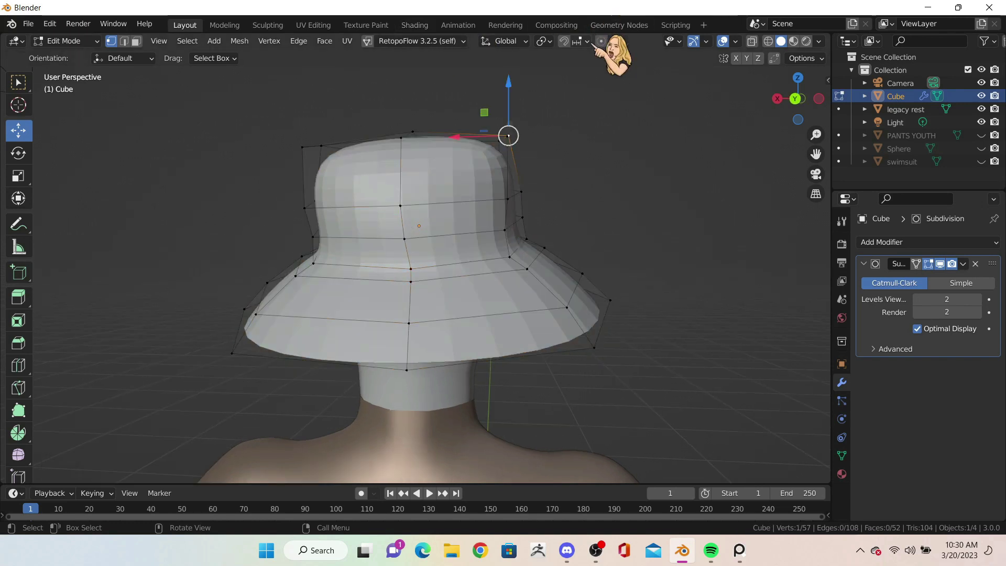
key("o")
left_click(325, 146)
key("ctrl+z")
key("ctrl+z")
key("ctrl+z")
key("ctrl+z")
left_click(229, 299)
key("g")
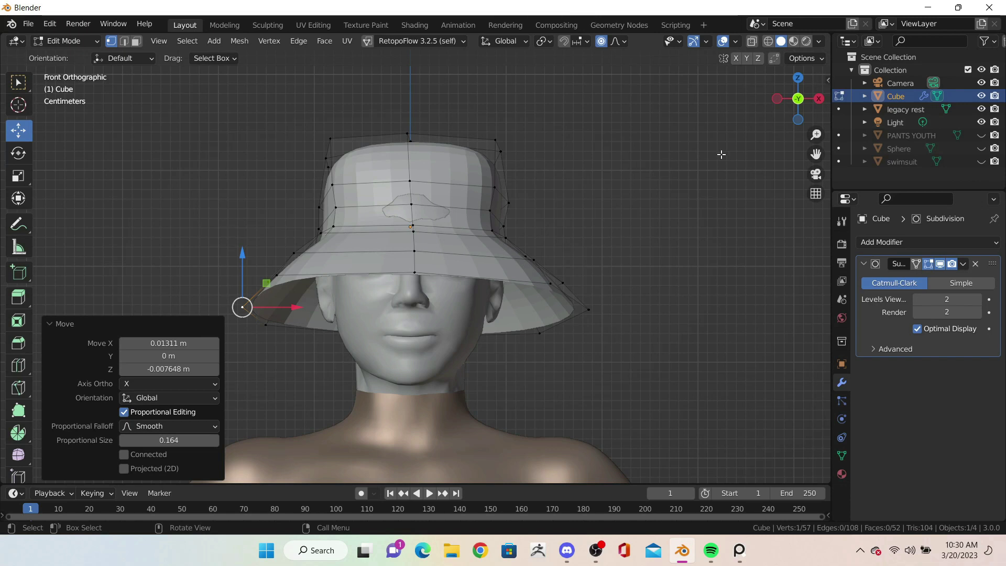
Step: Nudge the left brim vertex, adjust a crown vertex and pull the right brim vertex inward
left_click_drag(242, 307, 255, 308)
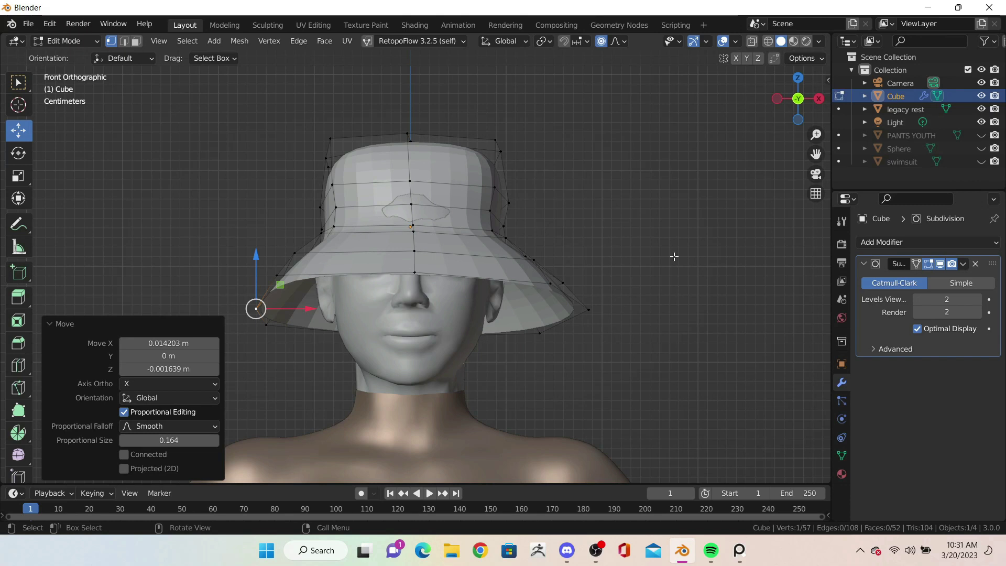
left_click_drag(504, 197, 508, 202)
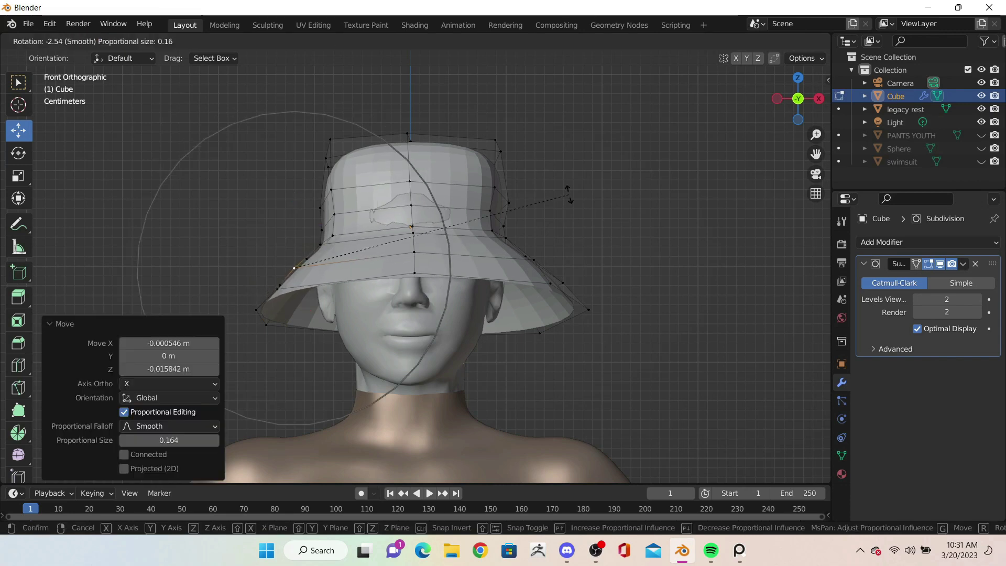
left_click(588, 308)
left_click_drag(588, 308, 567, 309)
mouse_move(563, 332)
middle_mouse_down()
mouse_move(322, 314)
mouse_move(269, 292)
middle_mouse_up()
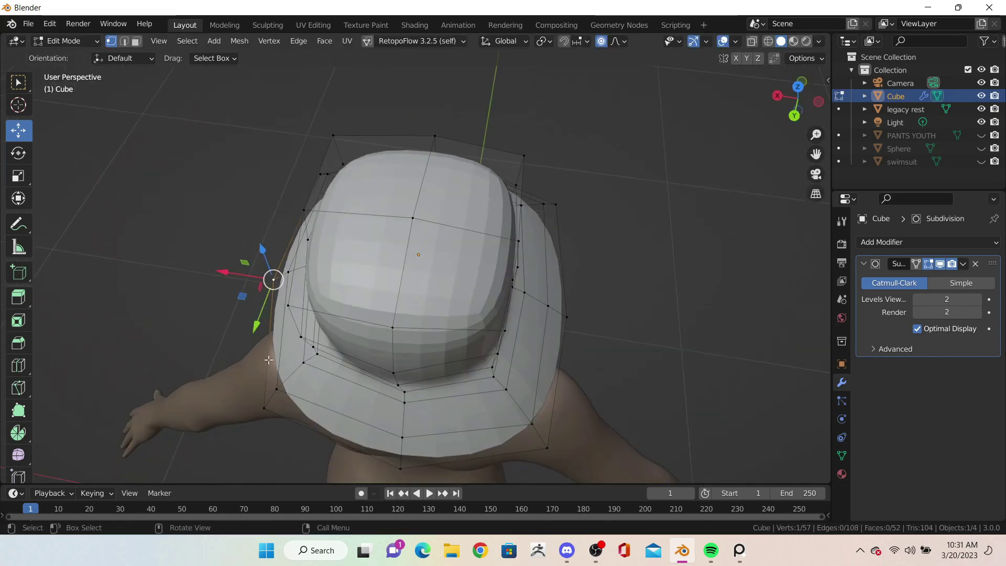
left_click_drag(269, 292, 288, 297)
middle_click_drag(287, 297, 575, 234)
Step: With proportional editing off, tilt the whole hat and raise it slightly along Z
key("a")
key("o")
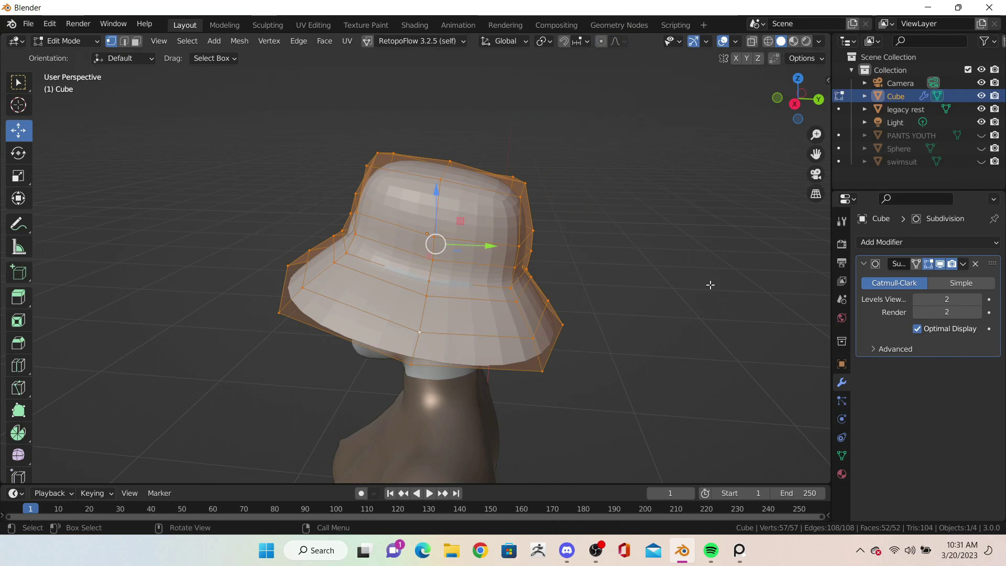
middle_click_drag(730, 288, 617, 234)
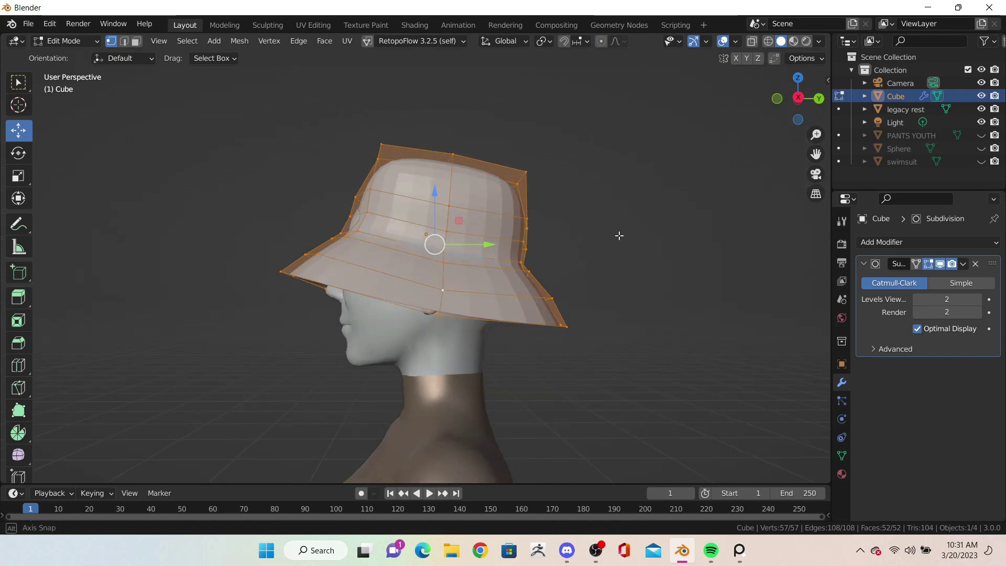
key("r")
left_click(674, 183)
key("g")
key("z")
left_click(500, 247)
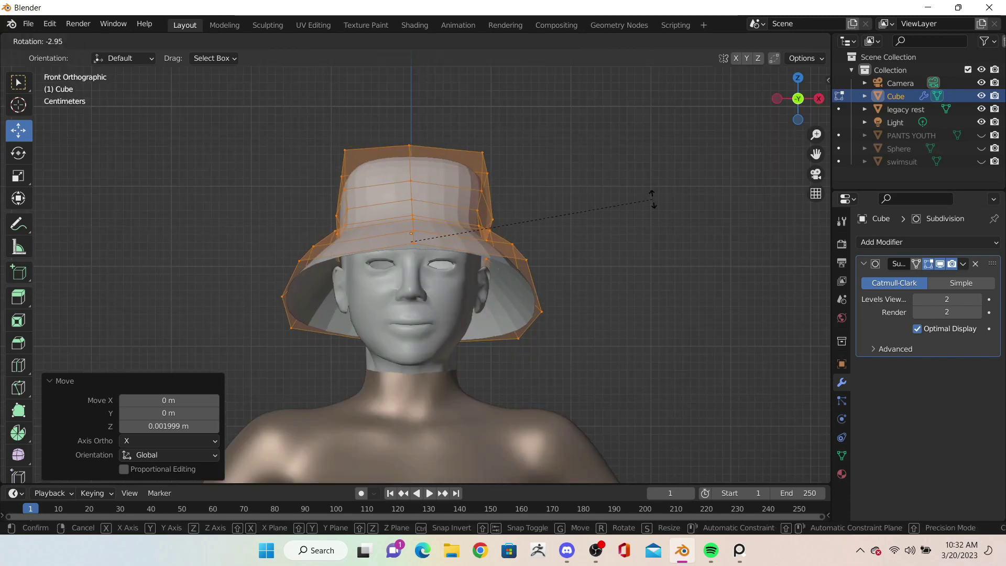
Step: Select the brim's edge loop and shift it along the X axis
left_click(492, 218)
left_click(299, 263)
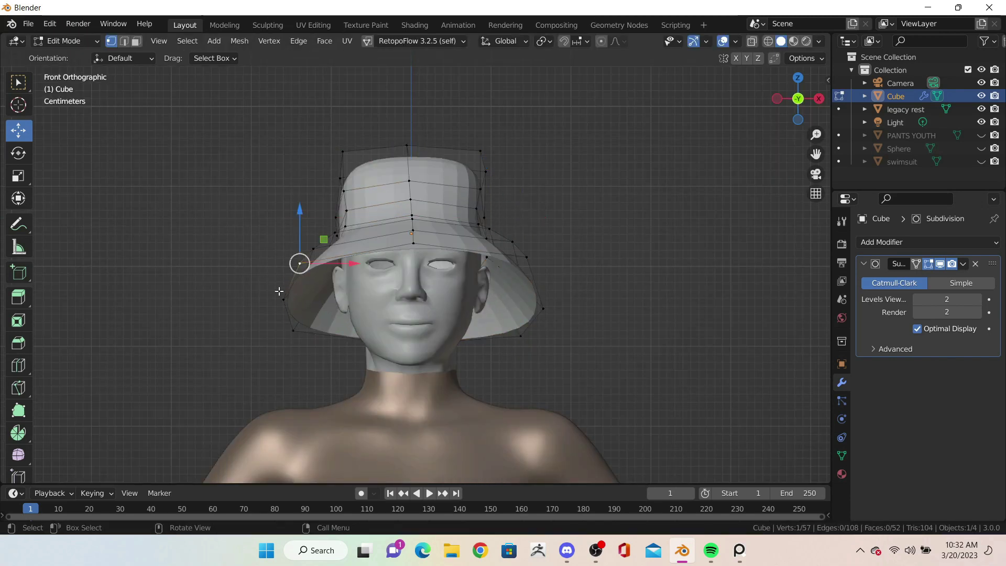
key("r")
left_click(623, 313)
key("r")
key("g")
key("x")
left_click(472, 235)
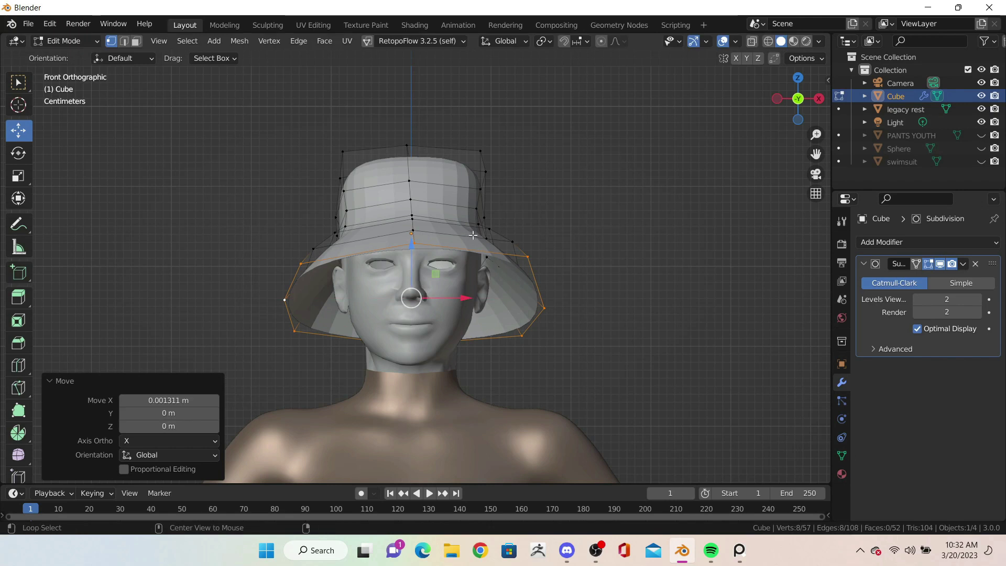
Step: Rotate the edge loop at the crown's base, then view the hat in front orthographic
key("r")
left_click(673, 304)
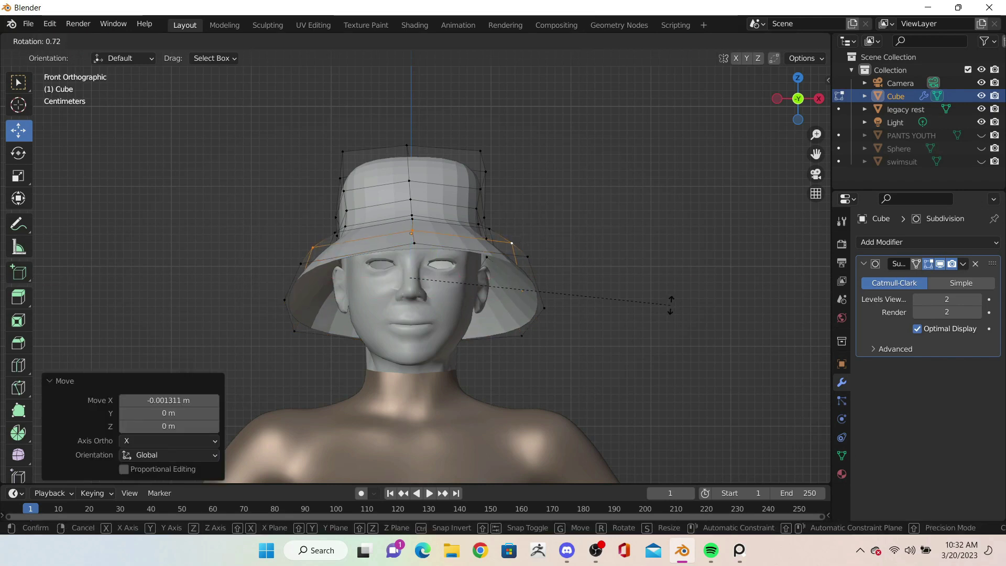
key("r")
left_click(619, 294)
mouse_move(450, 147)
middle_mouse_down()
mouse_move(325, 162)
mouse_move(528, 229)
middle_mouse_up()
key("KP_1")
key("KP_5")
key("KP_9")
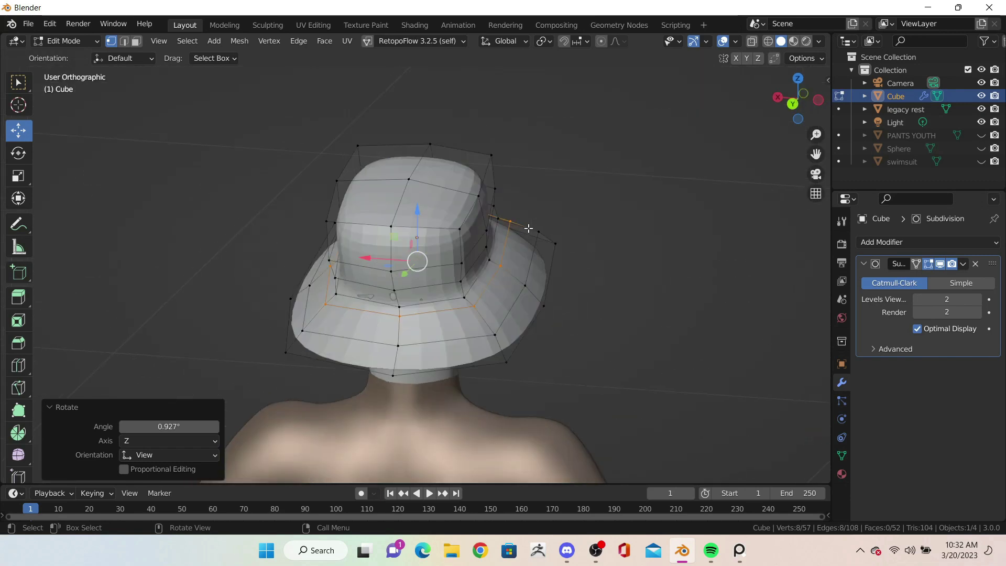
Step: Smooth the hat's vertices, then select and move the right brim vertices
left_click(239, 41)
left_click(307, 182)
middle_click_drag(310, 216, 292, 252)
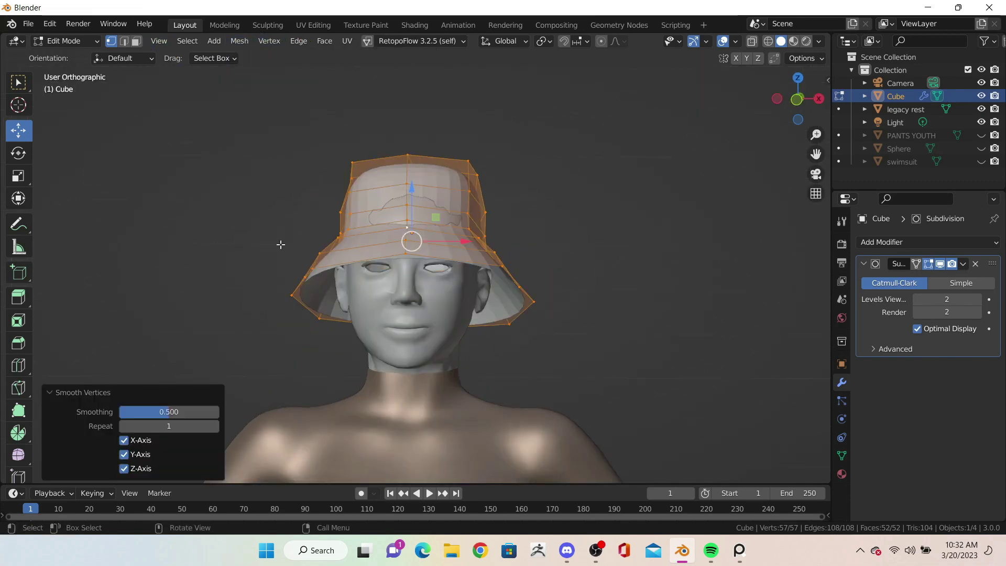
key("KP_1")
left_click(504, 330, "shift")
key("g")
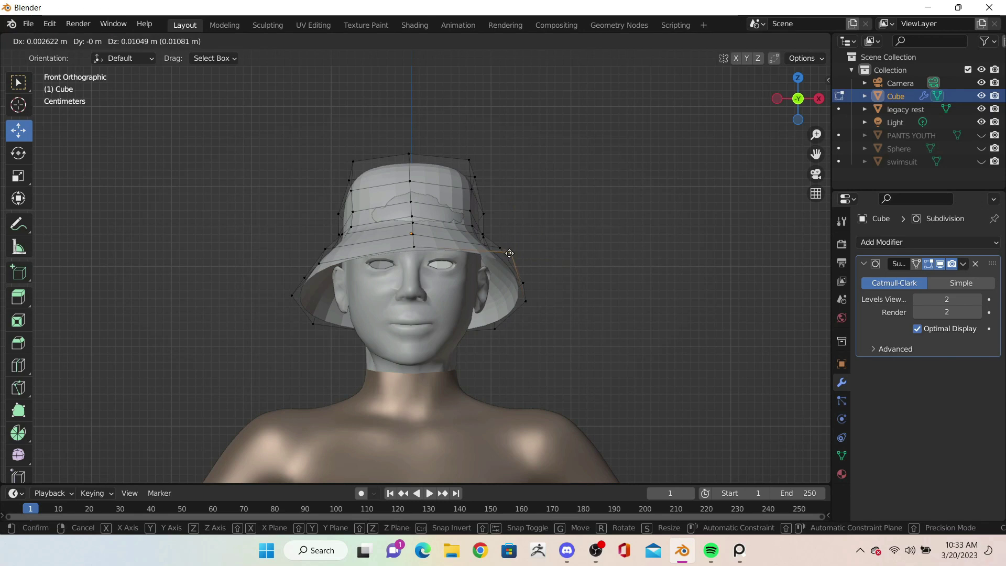
left_click(460, 292)
Step: Scale the selected brim vertices and rotate them slightly in front view
middle_click_drag(460, 291, 461, 225)
key("s")
left_click(538, 164)
key("KP_1")
key("r")
left_click(677, 318)
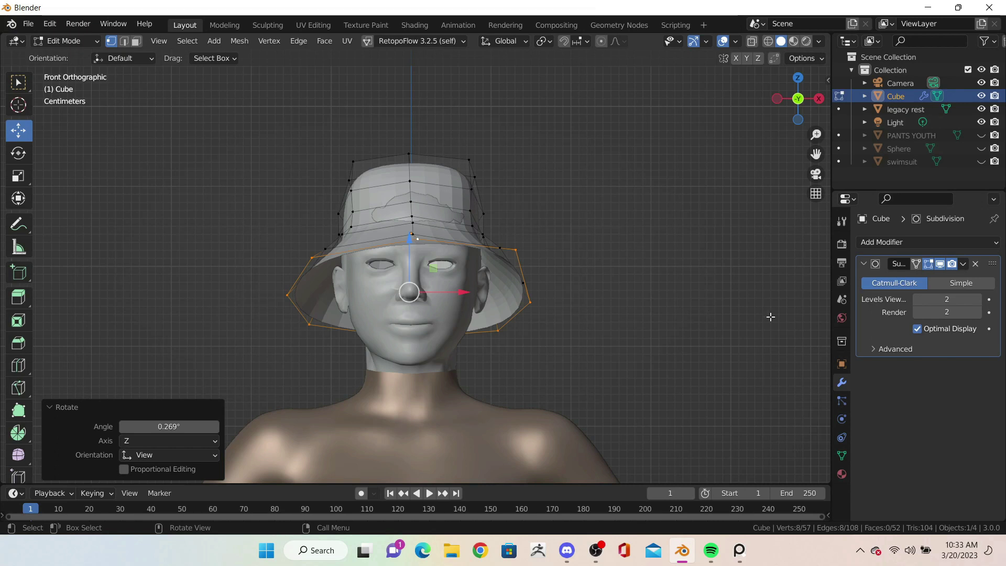
key("r")
left_click(686, 282)
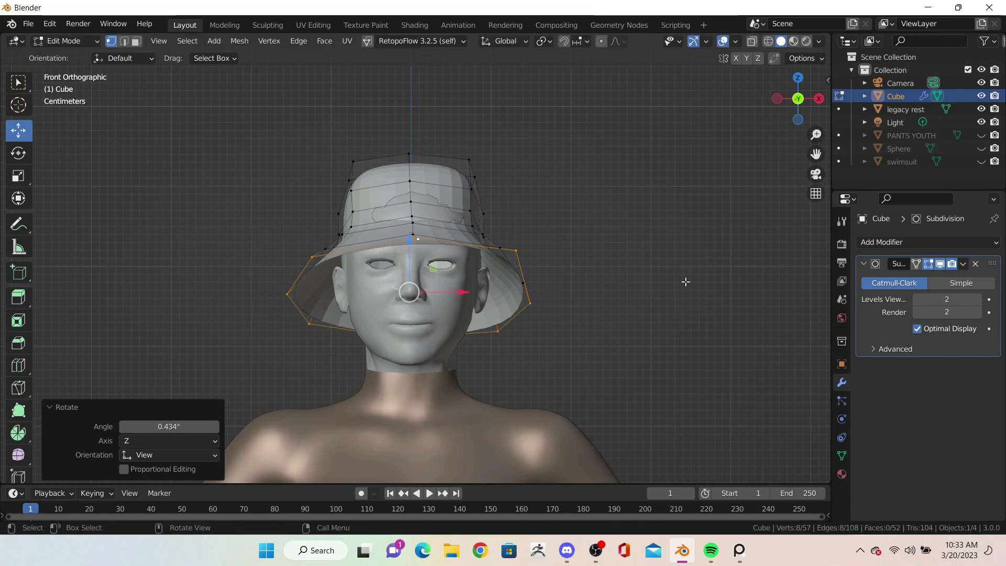
Step: With X-ray on, box-select the right-half vertices and delete them
left_click(752, 41)
left_click_drag(623, 120, 413, 346)
right_click(517, 292)
left_click(517, 328)
left_click(412, 243)
Step: Nudge the selection along X and add a clipping Mirror modifier above Subdivision
key("g")
key("x")
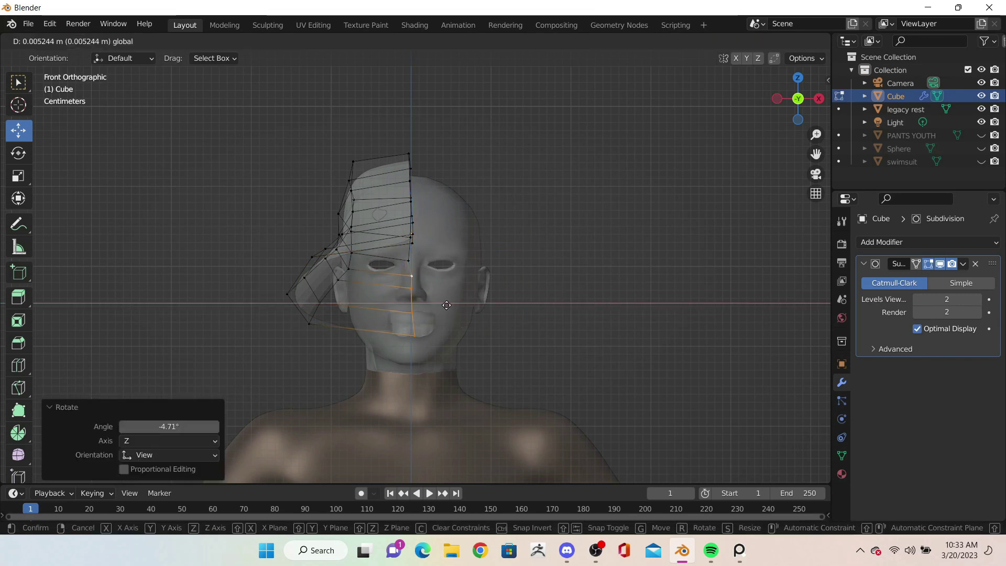
left_click(691, 297)
left_click(927, 242)
left_click(733, 388)
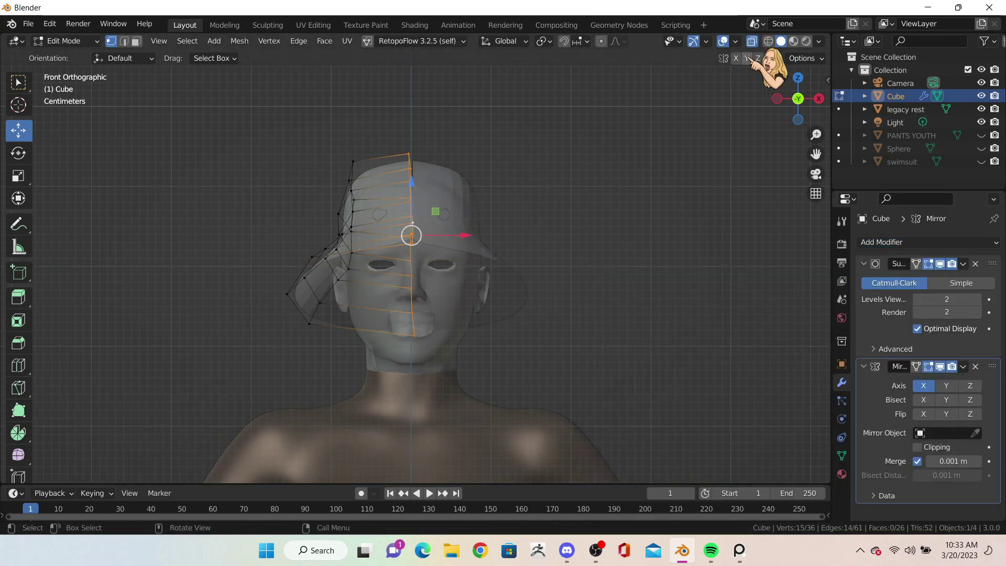
left_click_drag(991, 351, 992, 264)
left_click(917, 344)
Step: Move the hat's bottom vertices along the X axis
key("g")
key("x")
key("Return")
key("g")
key("x")
key("Return")
key("g")
key("x")
left_click(464, 326)
Step: Shift the bottom vertices along X twice more from a new angle
mouse_move(454, 234)
middle_mouse_down()
mouse_move(703, 344)
mouse_move(343, 293)
mouse_move(371, 283)
mouse_move(451, 304)
mouse_move(283, 295)
middle_mouse_up()
key("g")
key("x")
left_click(343, 294)
key("g")
key("x")
left_click(356, 288)
Step: Scale and reposition selected vertices to reshape the crown
key("s")
left_click(611, 216)
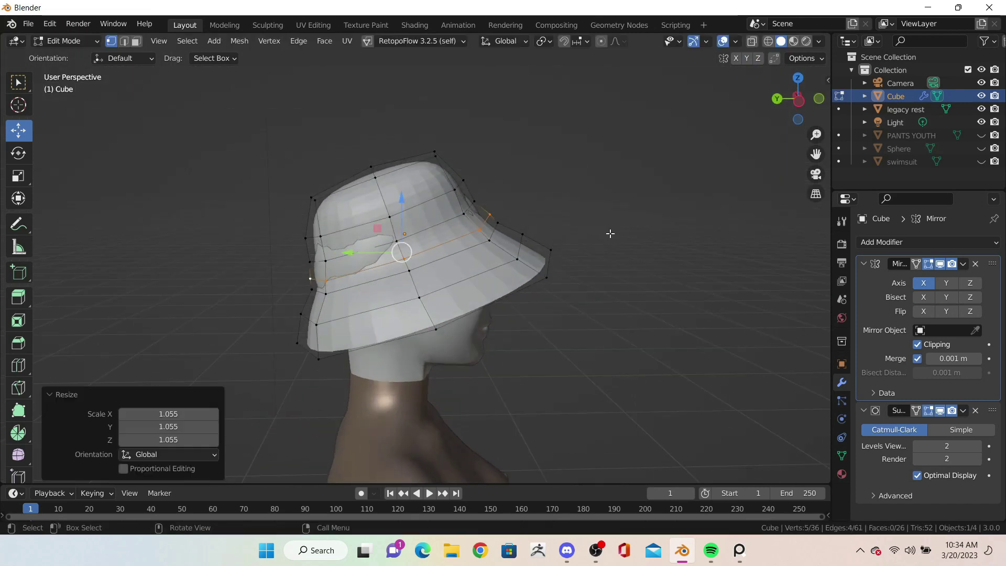
key("g")
left_click(388, 252)
key("g")
left_click(388, 251)
mouse_move(389, 252)
middle_mouse_down()
mouse_move(355, 279)
mouse_move(380, 322)
middle_mouse_up()
key("g")
left_click(356, 279)
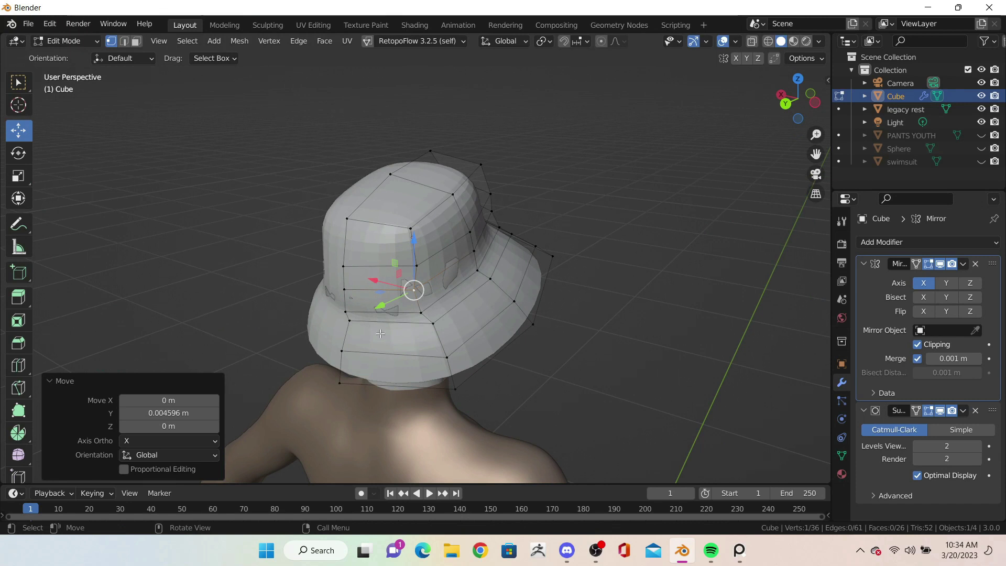
Step: Move a selected vertex freely without an axis constraint
key("g")
key("y")
key("c")
left_click(431, 346)
Step: Select the brim edge loop, scale it and move it into place
middle_click_drag(431, 346, 366, 314)
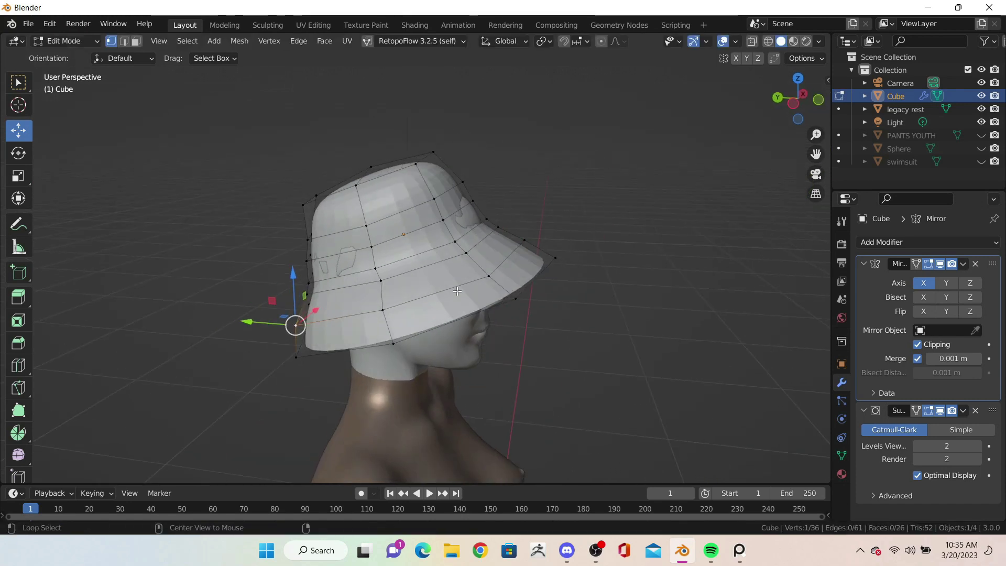
left_click(503, 261, "alt")
key("s")
left_click(457, 256)
key("g")
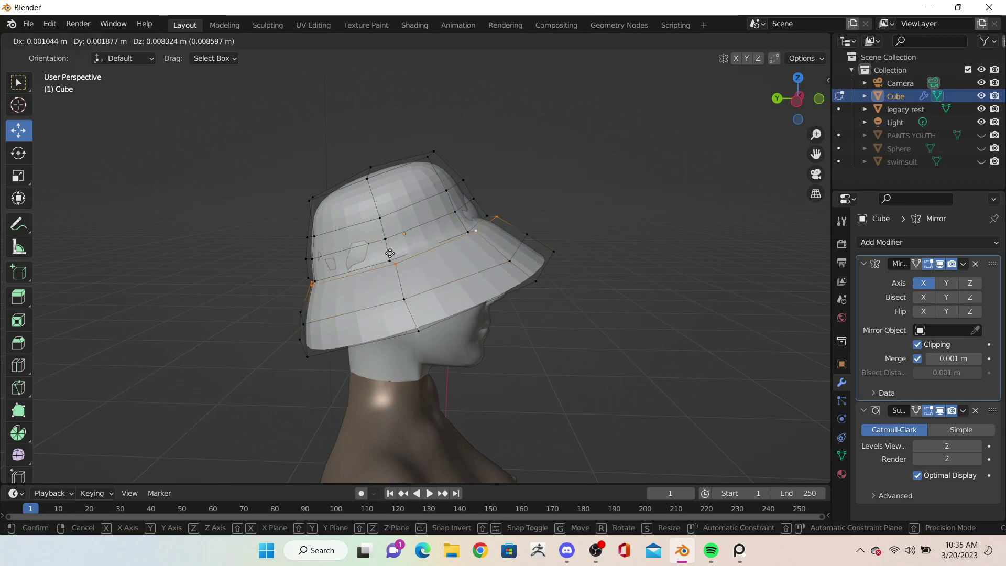
left_click(390, 253)
Step: Undo a trial bevel, then move the selection and scale it up slightly
mouse_move(390, 253)
middle_mouse_down()
mouse_move(377, 276)
mouse_move(652, 281)
mouse_move(450, 277)
middle_mouse_up()
key("ctrl+b")
left_click(683, 274)
key("ctrl+z")
key("g")
left_click(453, 277)
key("s")
left_click(631, 295)
key("KP_1")
mouse_move(630, 295)
middle_mouse_down()
mouse_move(365, 231)
mouse_move(358, 239)
mouse_move(443, 202)
middle_mouse_up()
Step: Adjust individual vertices on the left and right sides, moving them along X
left_click(358, 239)
left_click(390, 223)
key("g")
key("x")
left_click(463, 220)
left_click(341, 265)
key("g")
mouse_move(354, 262)
middle_mouse_down()
mouse_move(287, 283)
mouse_move(496, 211)
middle_mouse_up()
key("g")
left_click(287, 282)
left_click(497, 210)
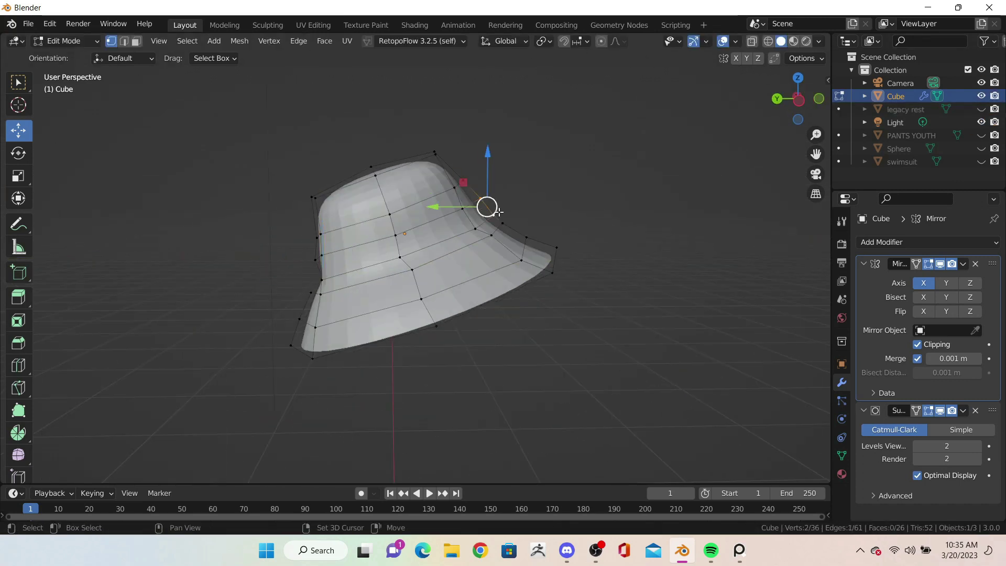
Step: Add a new edge loop around the crown with a loop cut
left_click(478, 210)
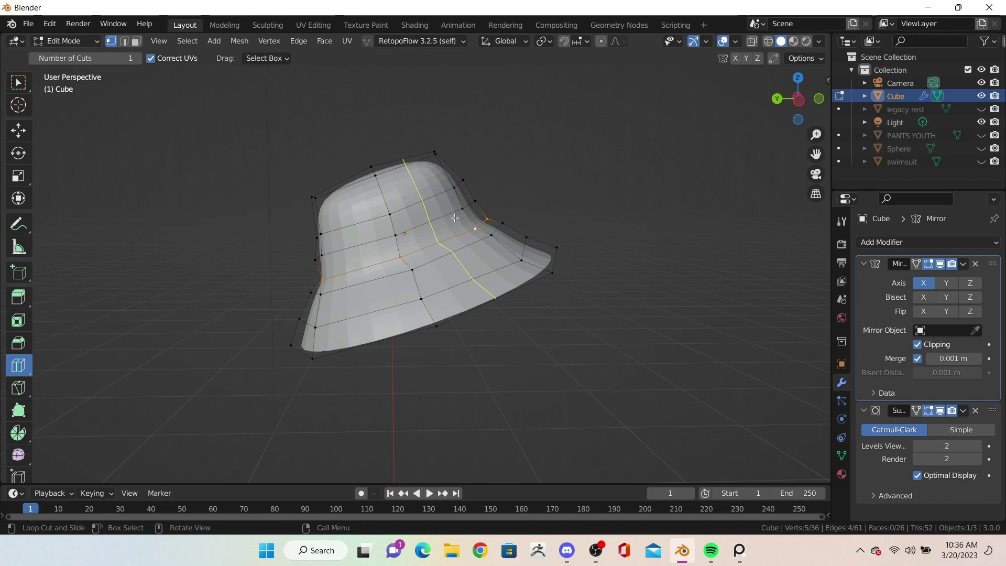
left_click(454, 218)
middle_click_drag(454, 217, 367, 220)
left_click(18, 130)
Step: Select a band of faces around the crown, scale it and rotate it slightly
middle_click_drag(460, 242, 443, 248)
left_click(442, 247, "alt+shift")
key("s")
left_click(450, 249, "alt")
key("s")
left_click(556, 295)
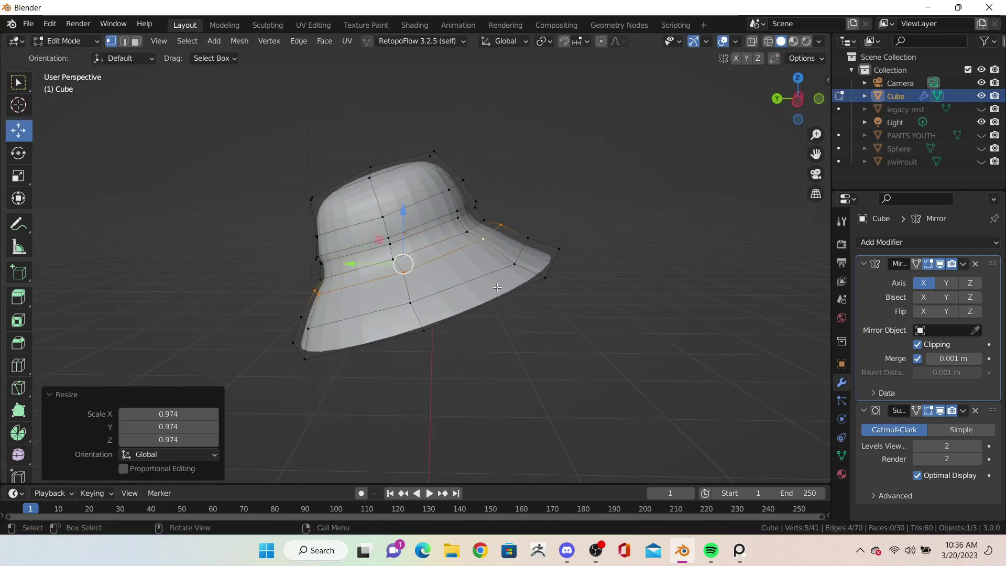
key("s")
key("Escape")
key("ctrl+z")
key("ctrl+z")
key("r")
left_click(541, 190)
Step: Duplicate the face band, separate it into its own object, and scale it slightly
key("shift+d")
key("Escape")
key("s")
key("p")
key("Tab")
left_click(454, 255)
mouse_move(255, 238)
middle_mouse_down()
mouse_move(454, 255)
mouse_move(487, 210)
mouse_move(316, 284)
middle_mouse_up()
key("Tab")
key("s")
left_click(491, 204)
Step: On the main hat, rotate and move two selected brim vertices to reshape the brim outline
key("alt+q")
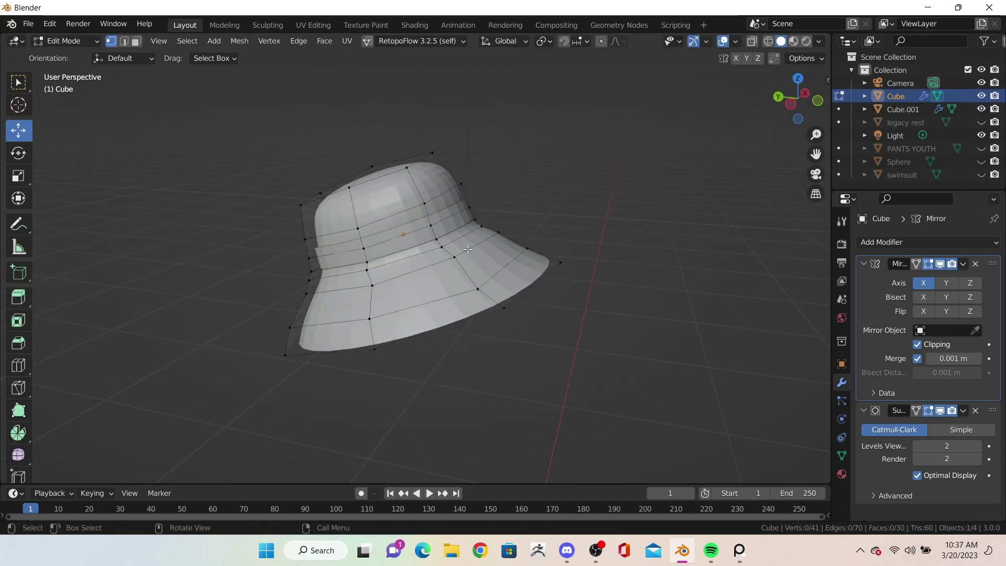
left_click(477, 251)
middle_click_drag(476, 252, 538, 248)
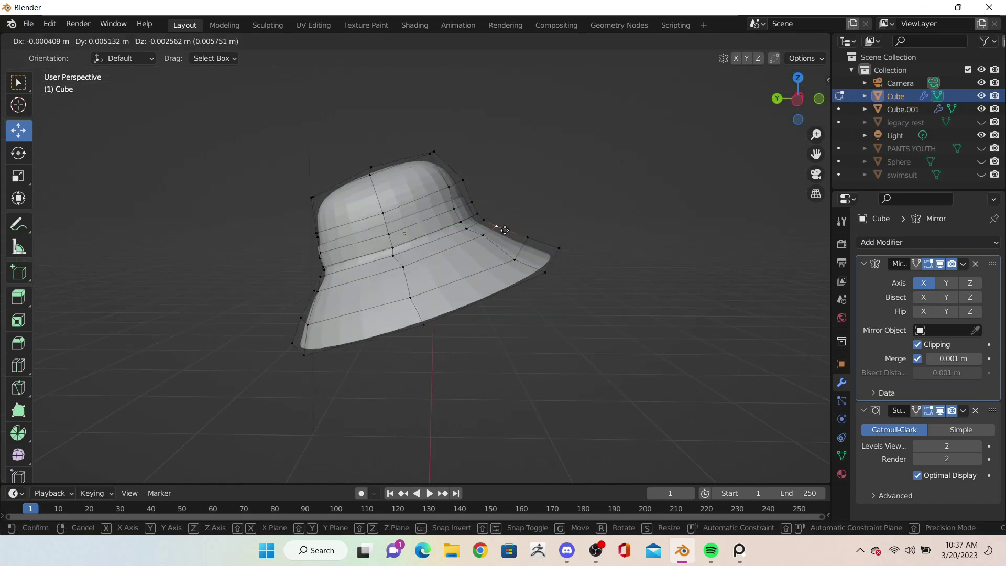
left_click(527, 237, "shift")
key("r")
left_click(545, 252)
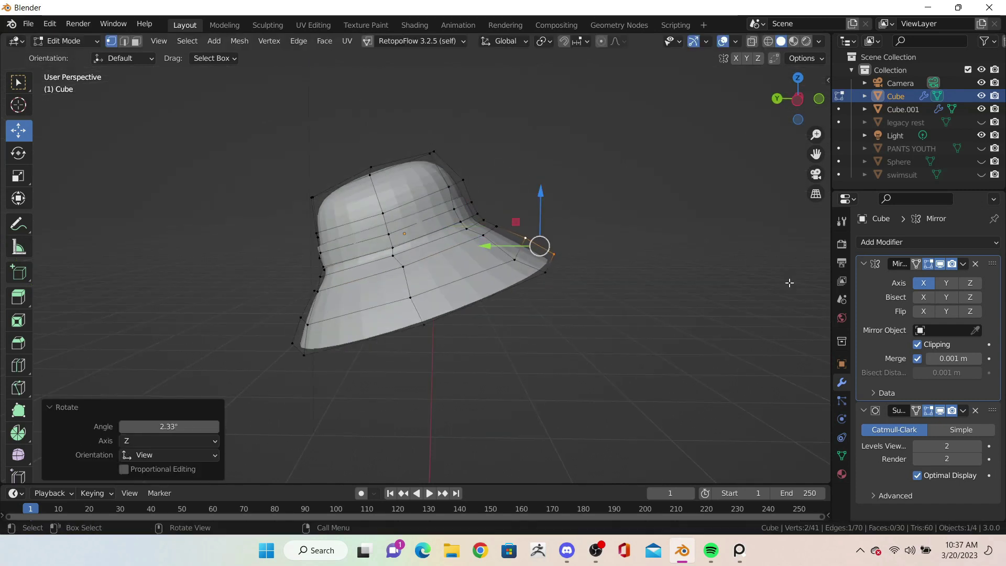
key("g")
left_click(488, 288)
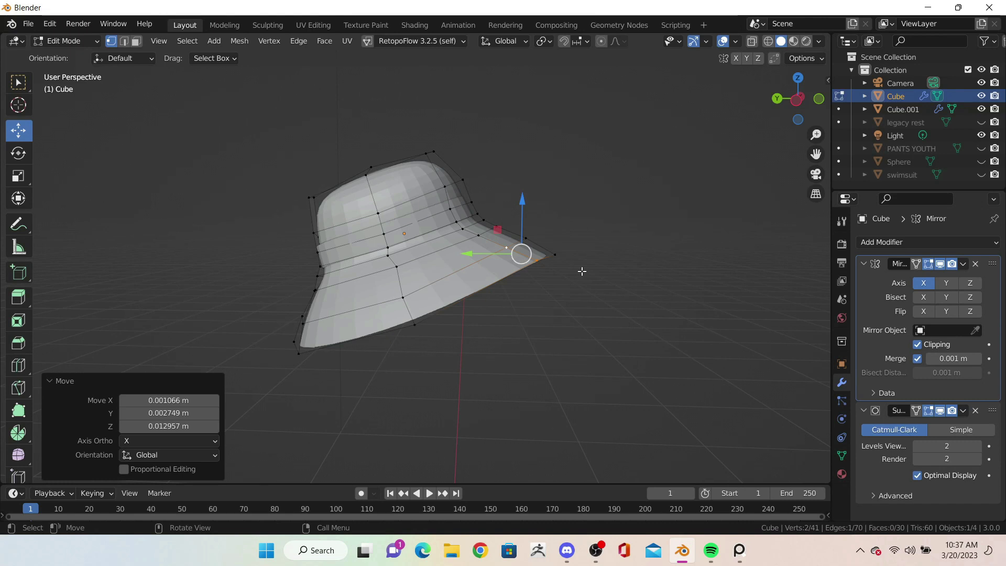
Step: Move further brim vertices, including the left one, to refine the brim's outline
middle_click_drag(581, 271, 550, 243)
key("g")
left_click(507, 285)
left_click_drag(508, 285, 420, 324)
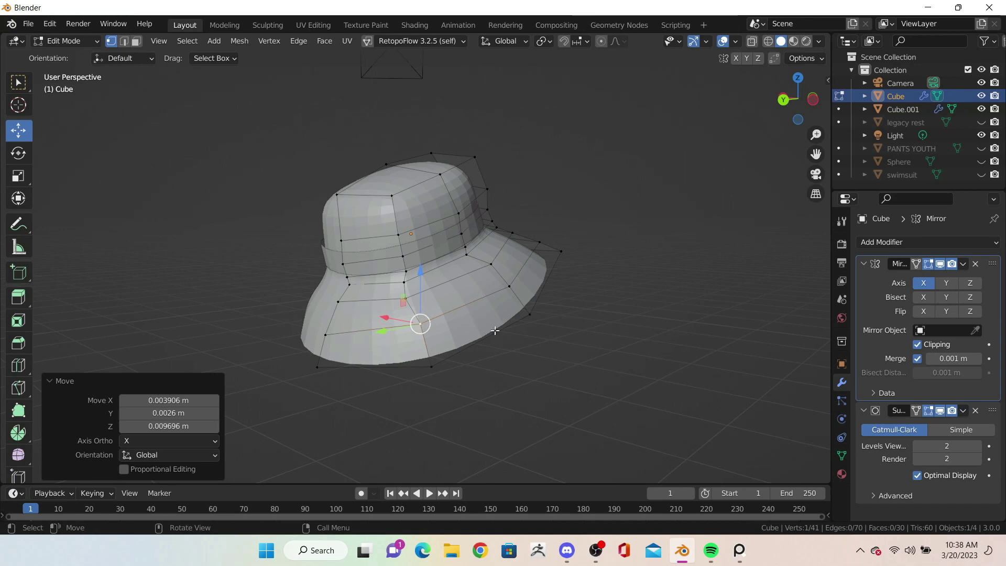
key("g")
left_click(558, 291)
mouse_move(307, 375)
middle_mouse_down()
mouse_move(427, 177)
mouse_move(367, 209)
middle_mouse_up()
Step: Add an edge loop around the crown and slide it up near the top (factor -0.685)
key("Tab")
key("Tab")
left_click(18, 365)
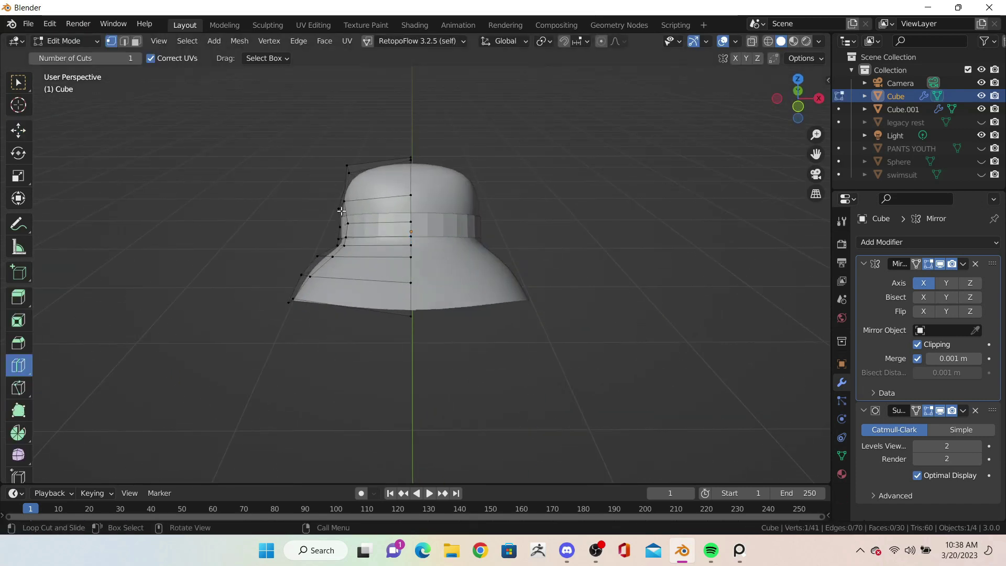
left_click_drag(419, 220, 408, 230)
middle_click_drag(409, 231, 417, 244)
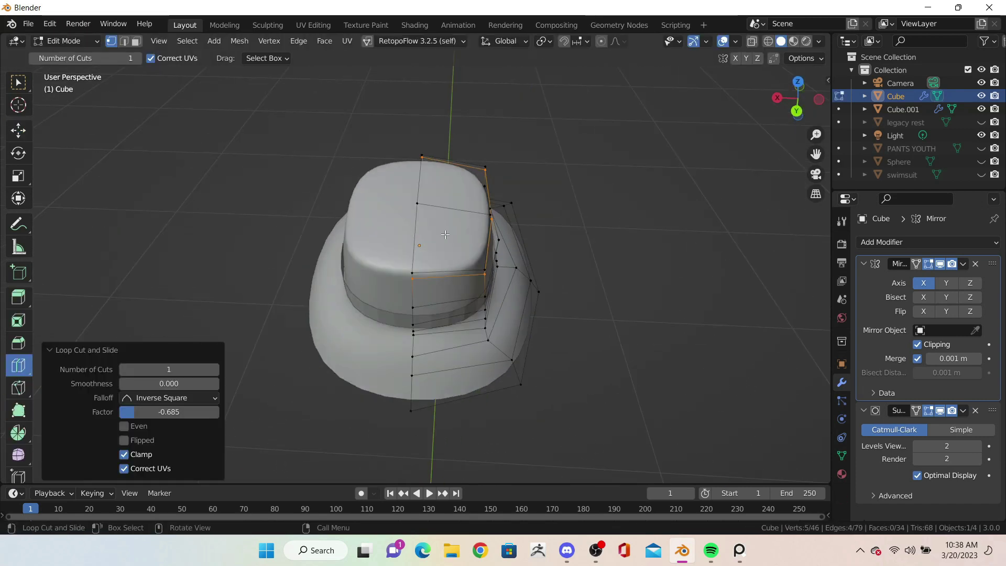
left_click(969, 556)
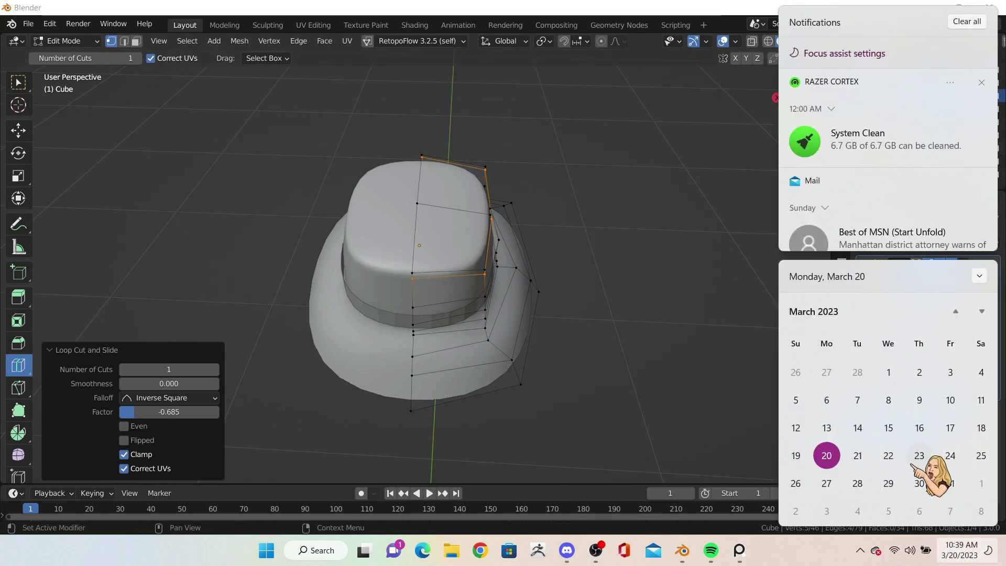
Step: Use the Move tool to drag a single rim vertex into a new position
middle_click_drag(524, 262, 367, 210)
left_click(18, 130)
left_click(253, 273)
left_click_drag(304, 266, 308, 292)
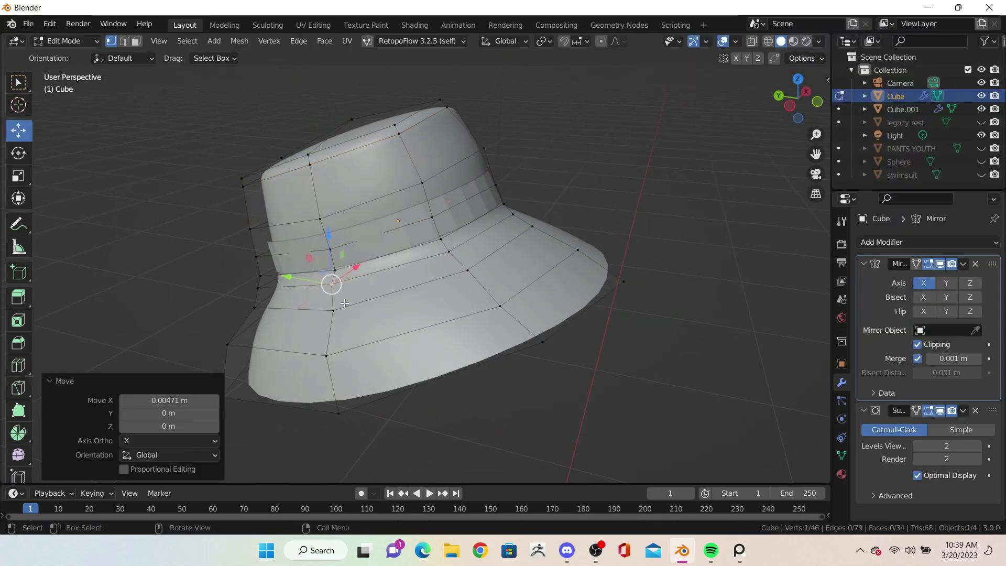
middle_click_drag(308, 291, 260, 294)
left_click_drag(260, 294, 352, 272)
mouse_move(352, 273)
middle_mouse_down()
mouse_move(501, 270)
mouse_move(399, 262)
middle_mouse_up()
left_click_drag(367, 335, 247, 304)
Step: Nudge two left rim vertices and a top-right crown vertex into place
mouse_move(246, 303)
middle_mouse_down()
mouse_move(402, 245)
mouse_move(576, 252)
middle_mouse_up()
left_click(595, 258, "shift")
left_click_drag(595, 258, 489, 243)
mouse_move(489, 243)
middle_mouse_down()
mouse_move(471, 236)
mouse_move(553, 229)
middle_mouse_up()
middle_click_drag(524, 294, 325, 304)
left_click_drag(265, 314, 256, 278)
mouse_move(256, 278)
middle_mouse_down()
mouse_move(465, 360)
mouse_move(242, 348)
middle_mouse_up()
left_click_drag(474, 155, 478, 150)
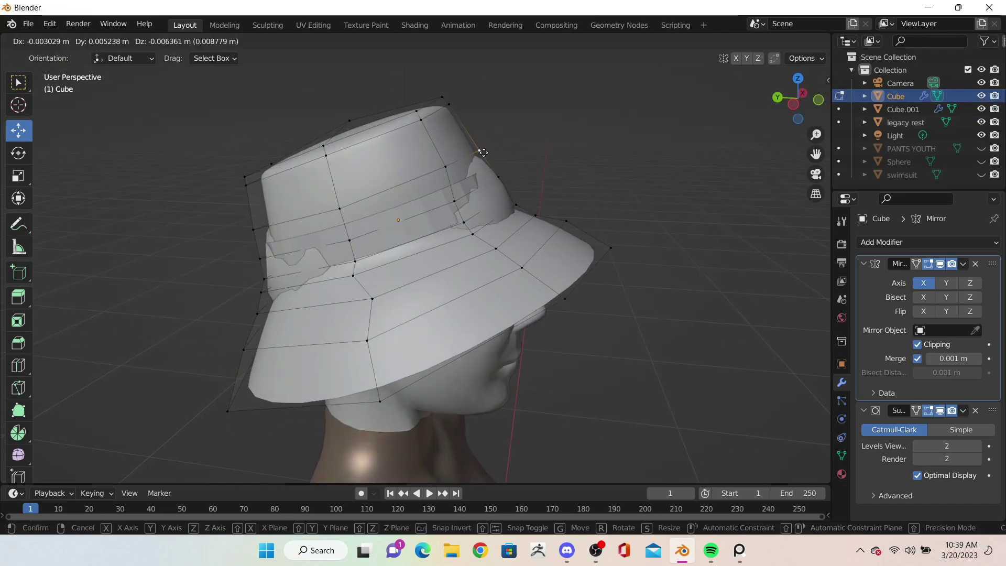
Step: Hide the head model, switch to top view, and leave edit mode
left_click(980, 134)
mouse_move(430, 293)
middle_mouse_down()
mouse_move(408, 314)
mouse_move(419, 324)
middle_mouse_up()
key("grave")
left_click(419, 250)
key("Tab")
Step: Apply Shade Smooth to the crown band object
middle_click_drag(461, 292, 479, 263)
right_click(479, 263)
left_click(424, 255)
right_click(479, 257)
left_click(424, 254)
Step: Add a Solidify modifier to the band and apply its 0.01 m thickness
key("Tab")
left_click(927, 242)
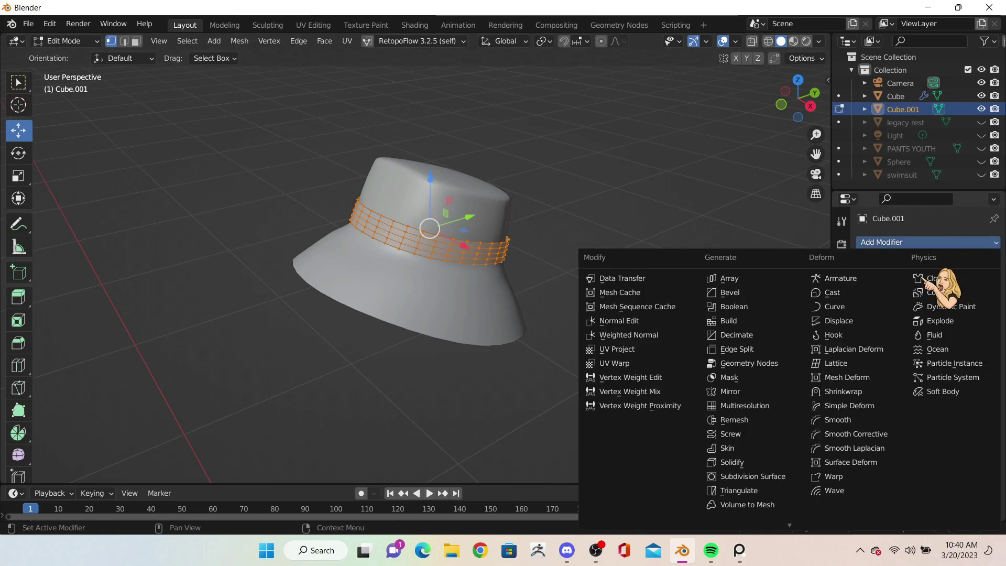
left_click(928, 242)
left_click(732, 462)
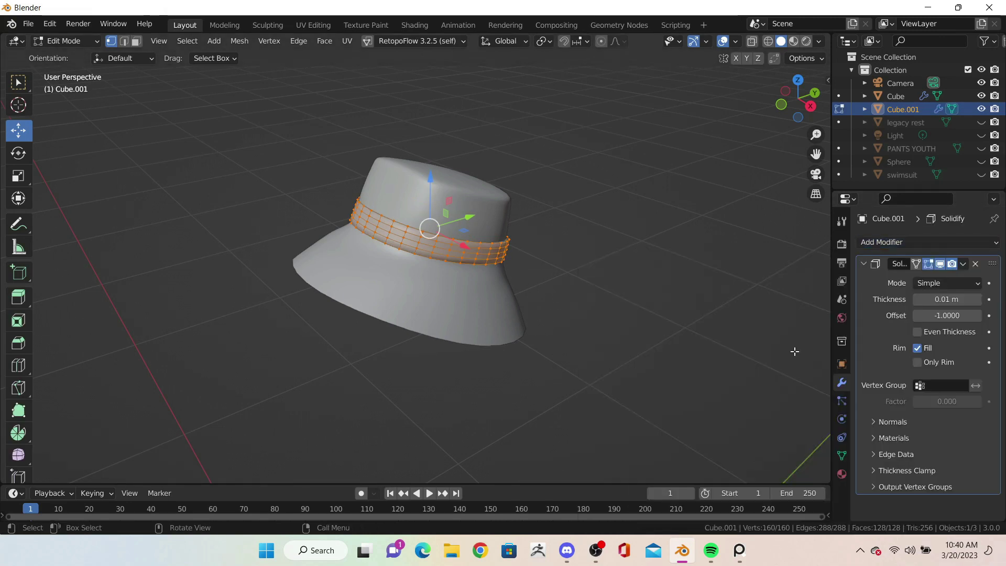
left_click(467, 253, "alt")
middle_click_drag(467, 254, 416, 189)
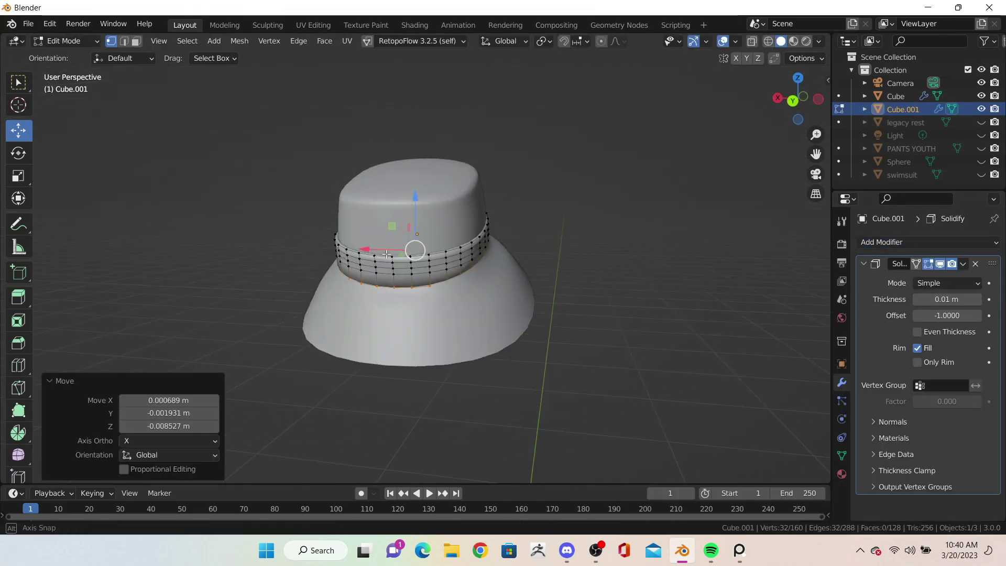
key("Tab")
key("Tab")
mouse_move(449, 247)
middle_mouse_down()
mouse_move(509, 239)
mouse_move(459, 255)
middle_mouse_up()
Step: Scale the hat's crown loop inward to 0.870, then select all of the band's vertices
key("alt+q")
key("s")
left_click(696, 159)
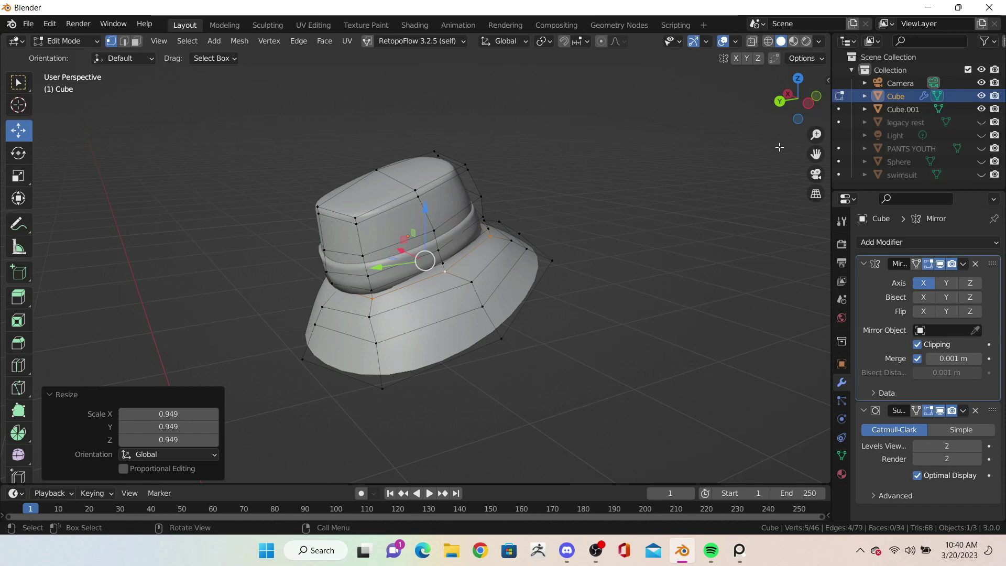
middle_click_drag(607, 207, 592, 209)
key("s")
left_click(589, 211)
key("alt+q")
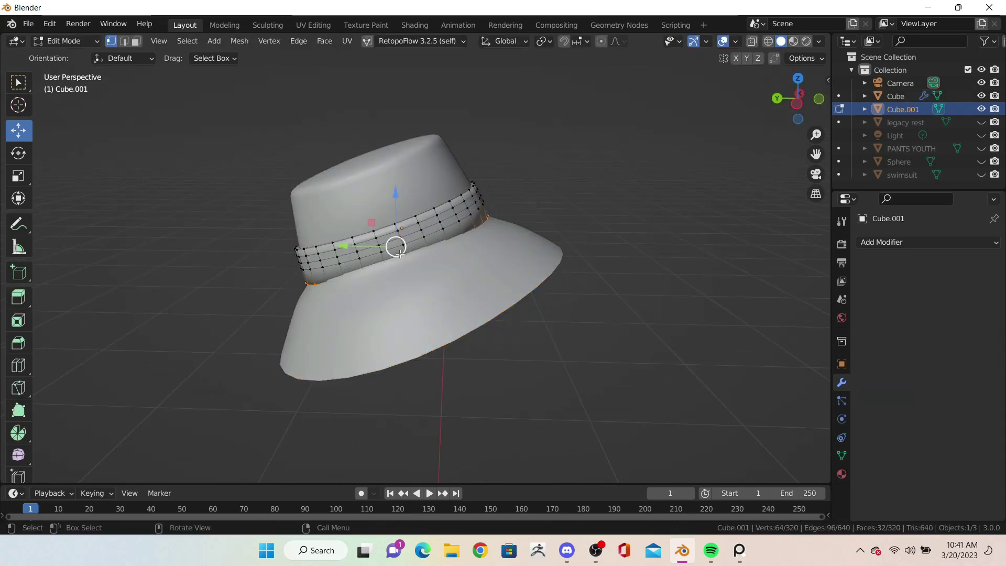
key("a")
right_click(366, 250)
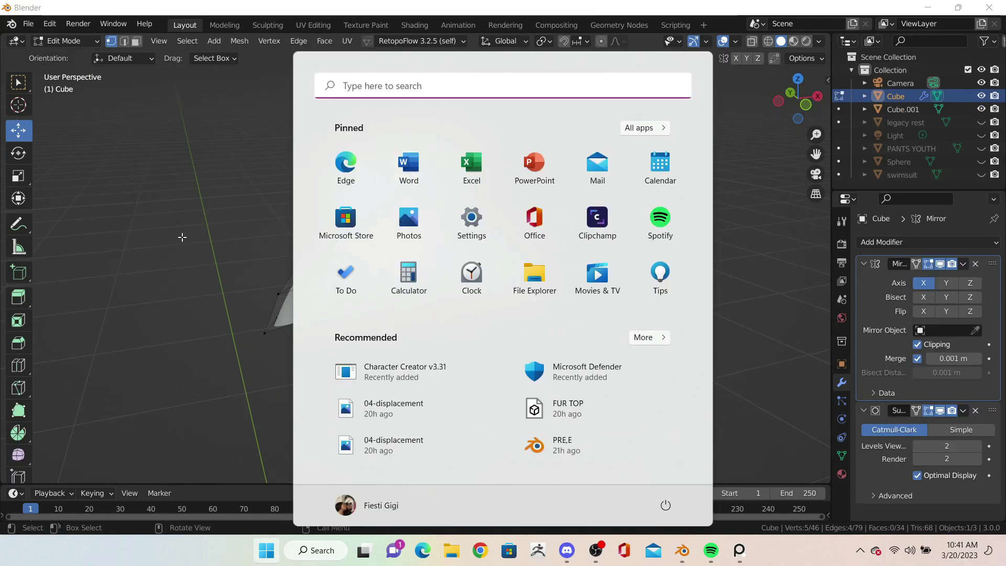
Step: Add an edge loop on the crown and select a band of faces there
left_click(182, 237)
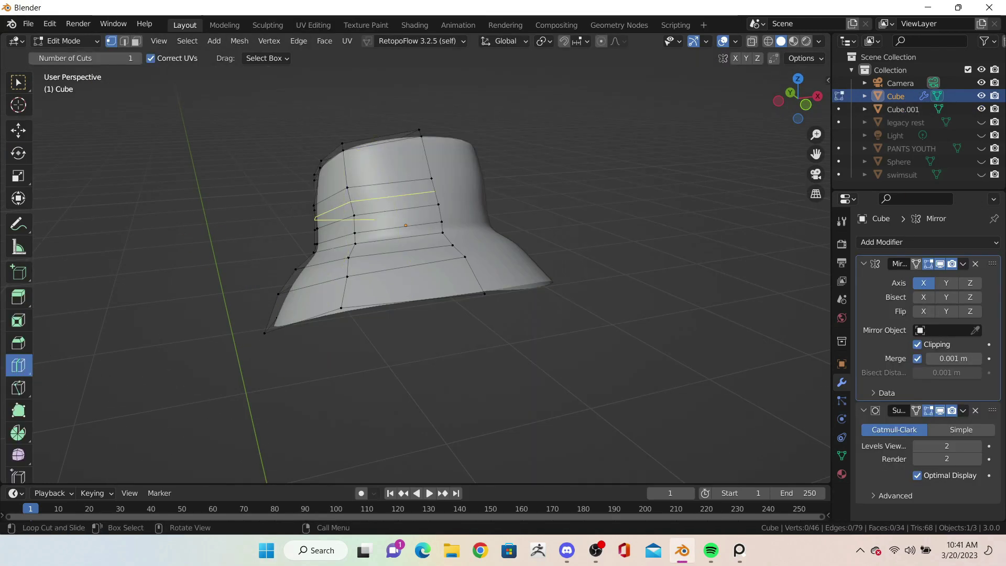
left_click(374, 219)
mouse_move(366, 205)
middle_mouse_down()
mouse_move(354, 223)
mouse_move(366, 212)
middle_mouse_up()
left_click(367, 231, "alt+shift")
Step: Duplicate the face strip in place and separate it into a new object, Cube.002
key("shift+d")
right_click(625, 190)
left_click(580, 162)
key("Tab")
left_click(414, 222)
key("Tab")
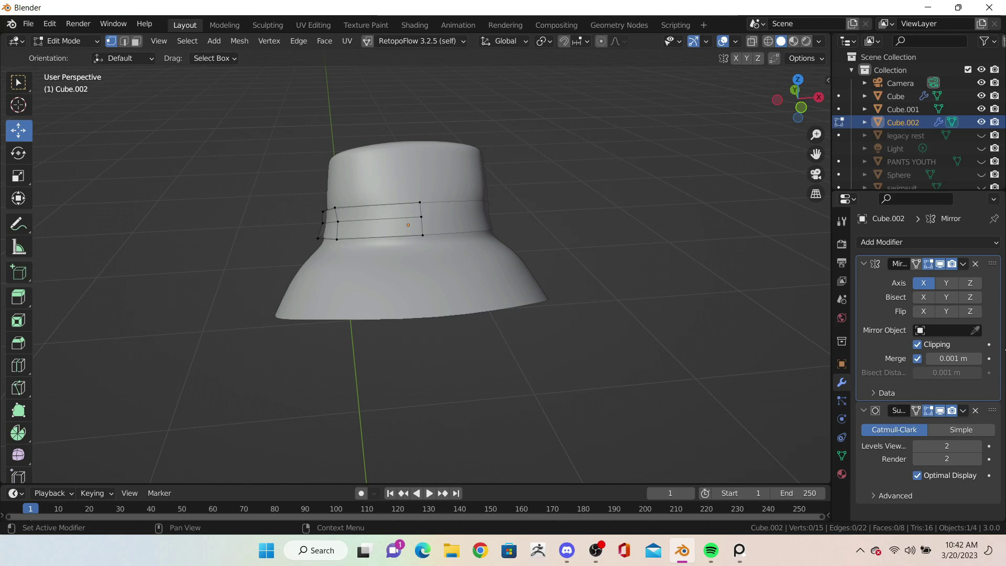
Step: Edit the main hat and move one vertex with proportional falloff
middle_click_drag(157, 210, 240, 231)
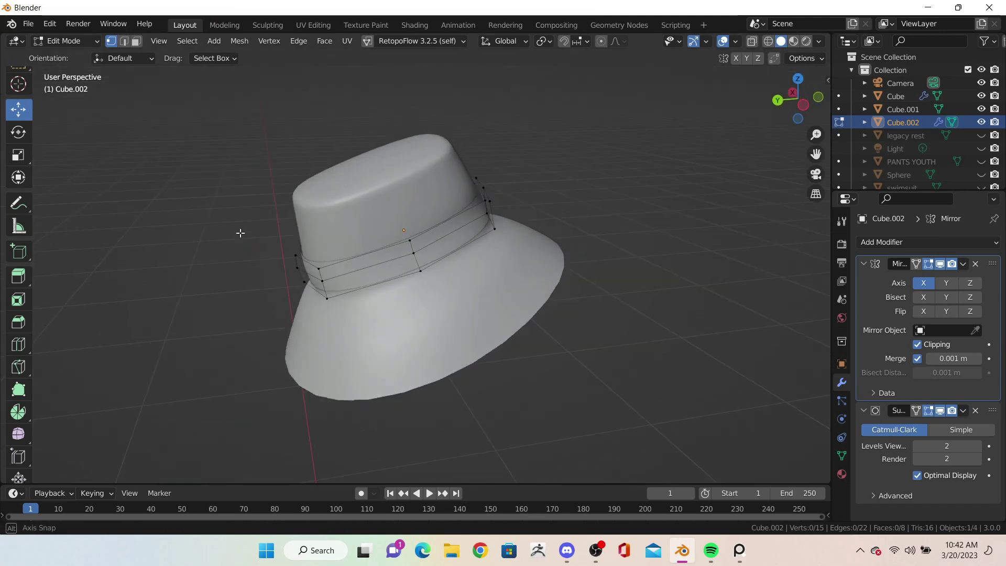
key("Tab")
left_click(398, 246)
scroll(440, 257, "up", 2)
key("Tab")
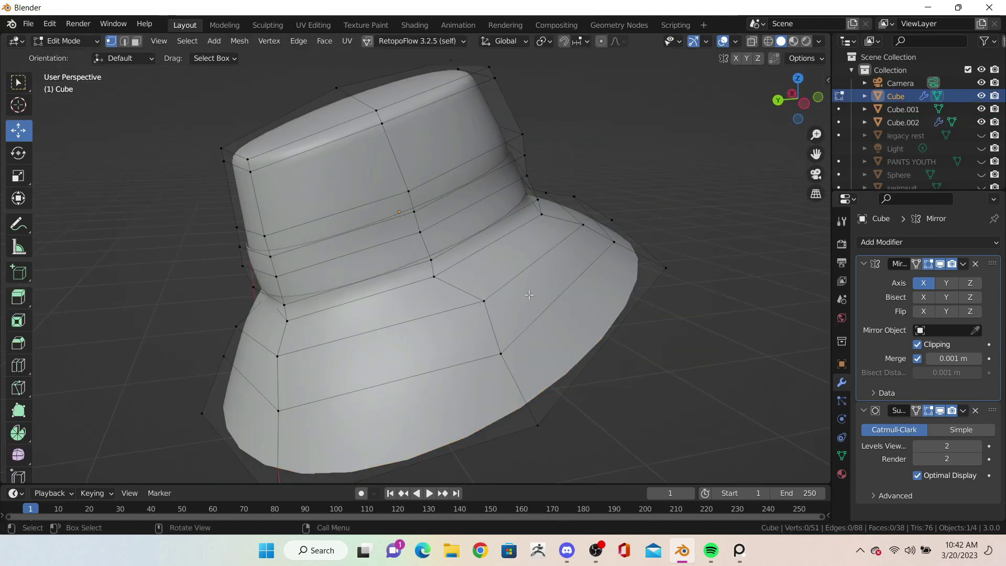
left_click(242, 265)
mouse_move(242, 266)
middle_mouse_down()
mouse_move(263, 306)
mouse_move(314, 262)
middle_mouse_up()
key("g")
left_click(258, 280)
Step: Bevel the vertical crown edge loop by 0.0174 m, then re-enter edit mode on the hat
left_click(384, 331, "alt")
key("ctrl+b")
left_click(523, 121)
mouse_move(523, 121)
middle_mouse_down()
mouse_move(613, 150)
mouse_move(243, 185)
middle_mouse_up()
key("ctrl+b")
left_click(652, 138)
key("Tab")
left_click(397, 218)
left_click(438, 323)
key("Tab")
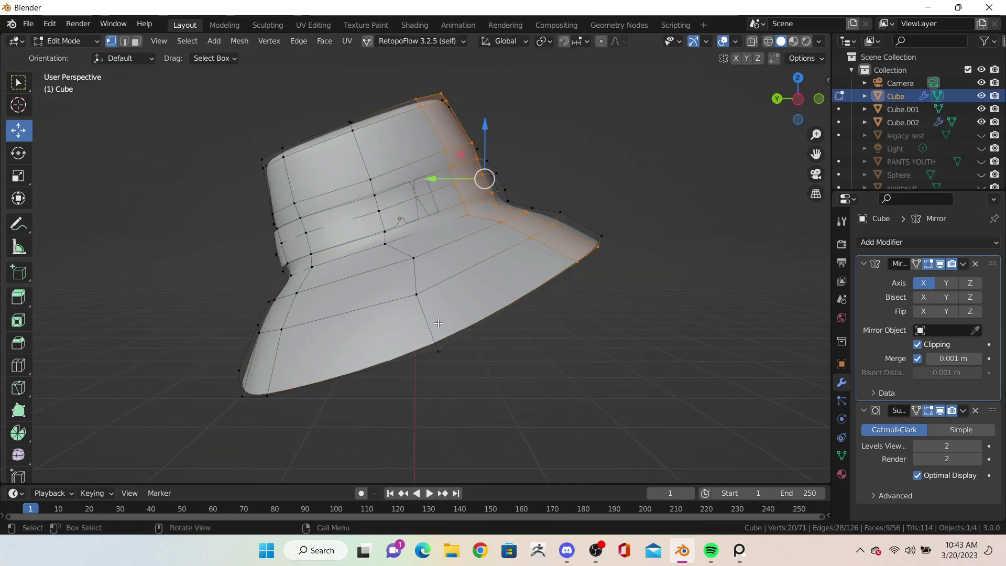
Step: Scale the brim's bottom rim loop and middle loop inward to 0.9397, then exit edit mode
left_click(330, 366, "alt")
key("s")
left_click(426, 309)
left_click(519, 212, "alt")
key("s")
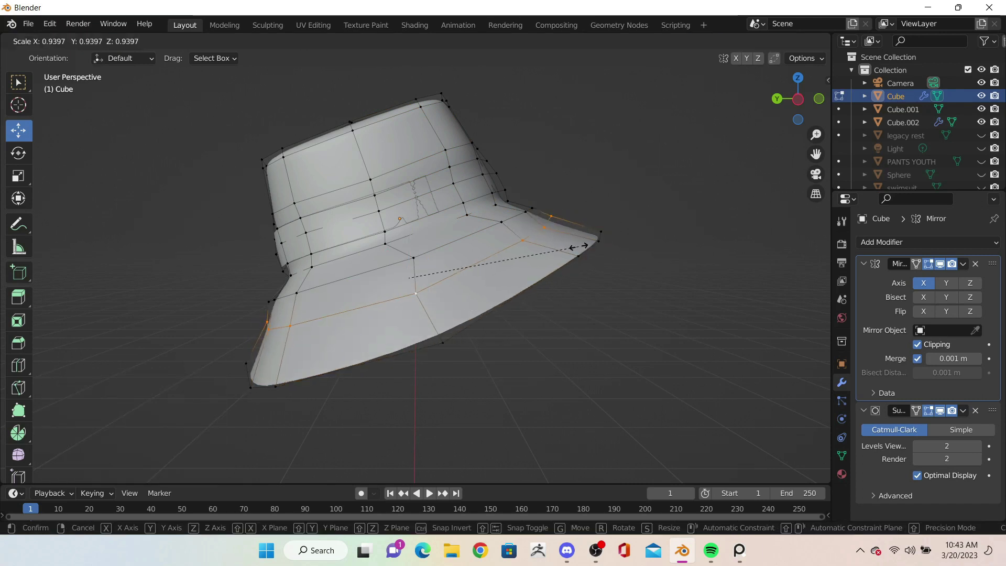
left_click(563, 222)
left_click(400, 253)
key("Tab")
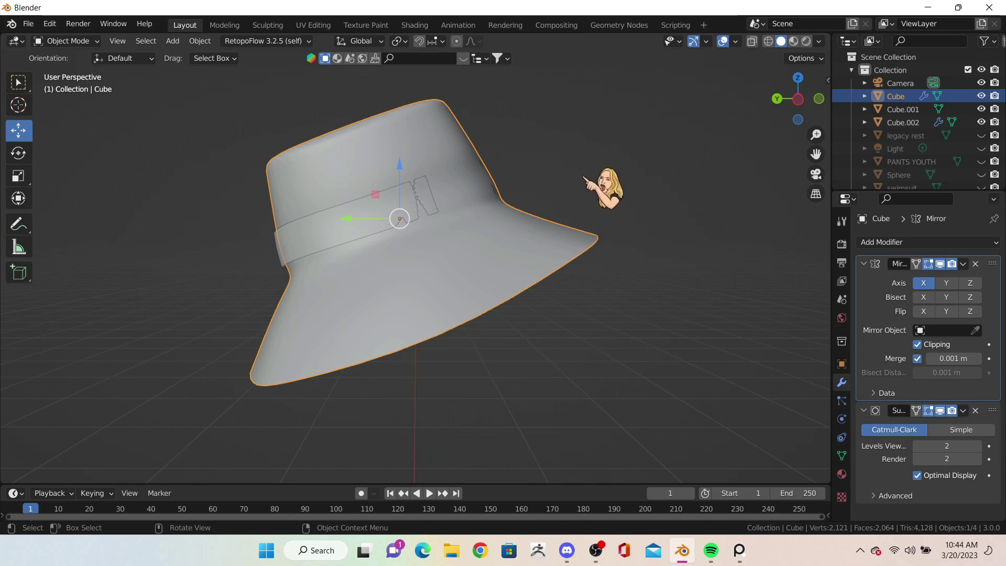
Step: Select the hat band (Cube.002) and scale it up slightly
left_click(442, 193)
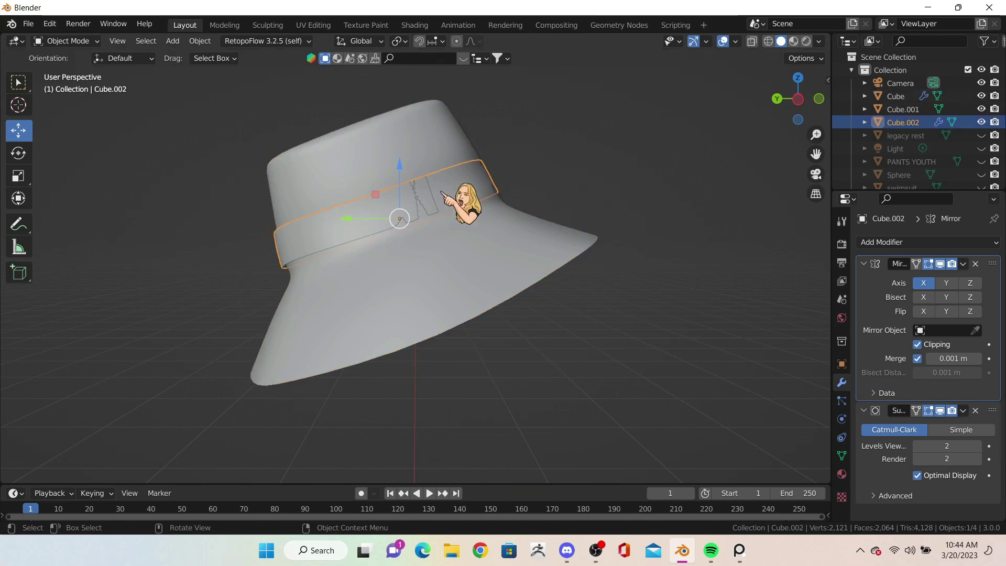
key("s")
middle_click_drag(504, 224, 335, 199)
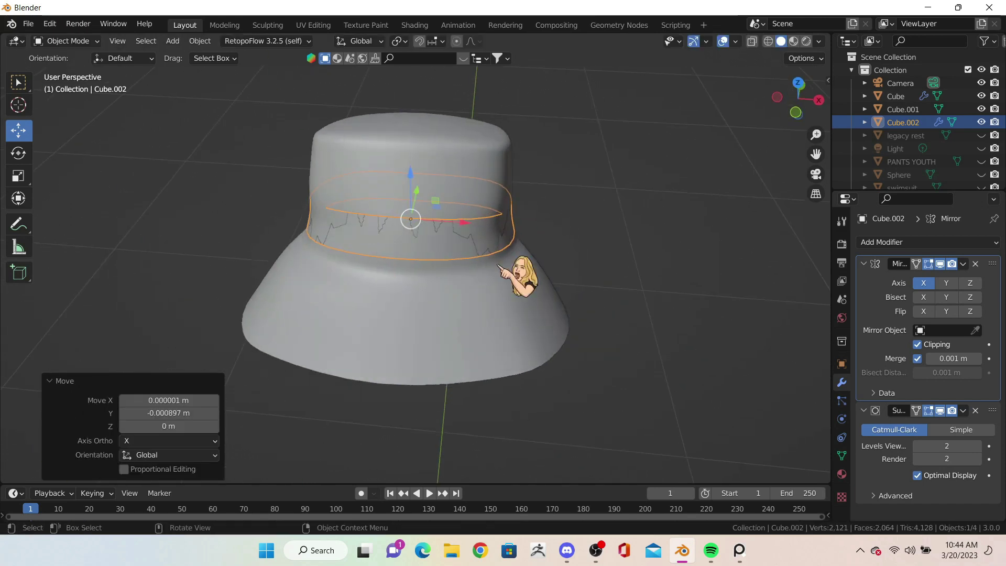
key("s")
left_click(321, 193)
scroll(321, 192, "up", 1)
Step: Add a Solidify modifier to the band with thickness -0.001 m
left_click(927, 241)
left_click(768, 433)
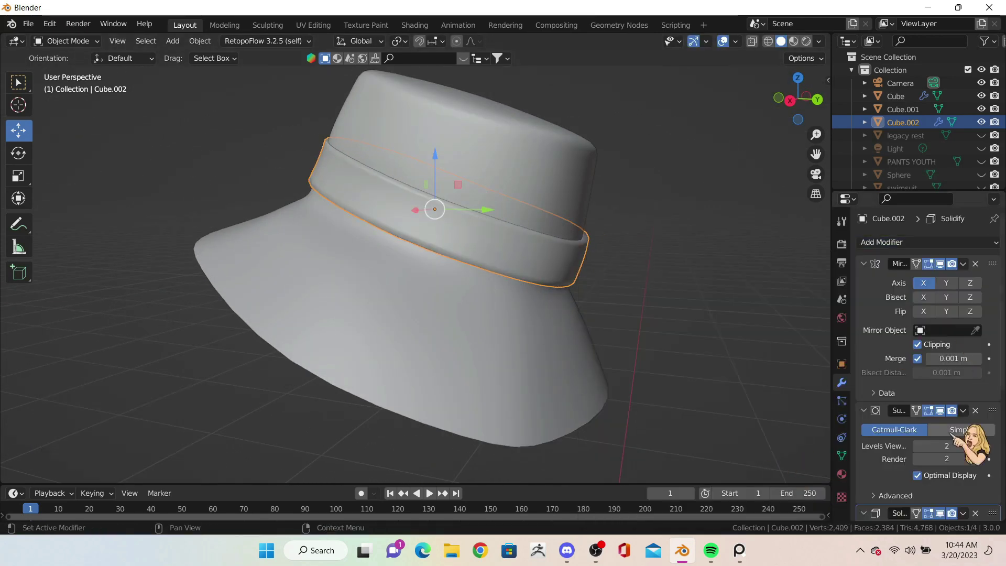
scroll(985, 441, "down", 5)
left_click_drag(945, 381, 922, 381)
Step: Nudge the band's vertices and raise its Solidify thickness to 0.006 m
key("Tab")
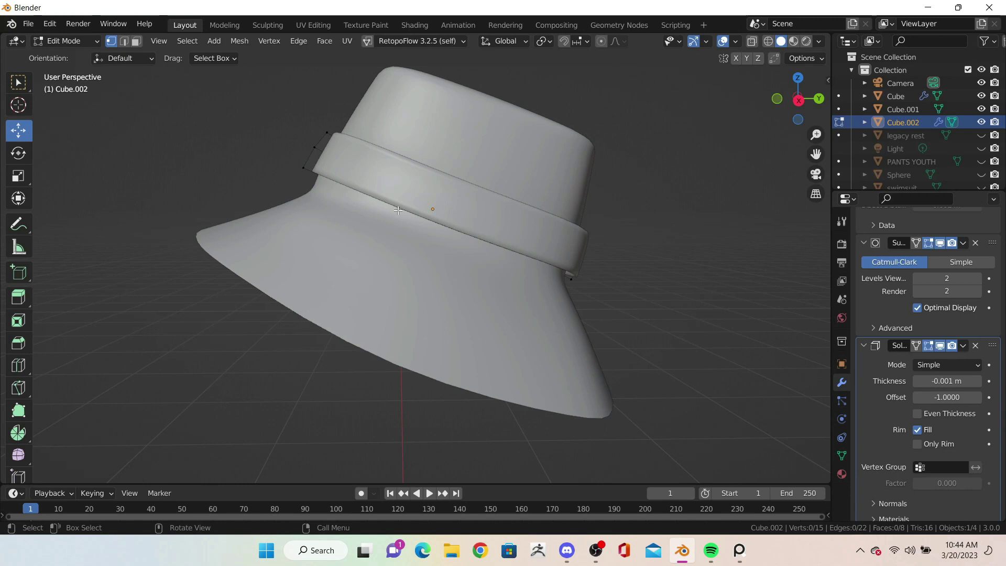
middle_click_drag(471, 273, 340, 250)
key("g")
left_click(341, 250)
key("Tab")
key("Tab")
middle_click_drag(438, 209, 344, 241)
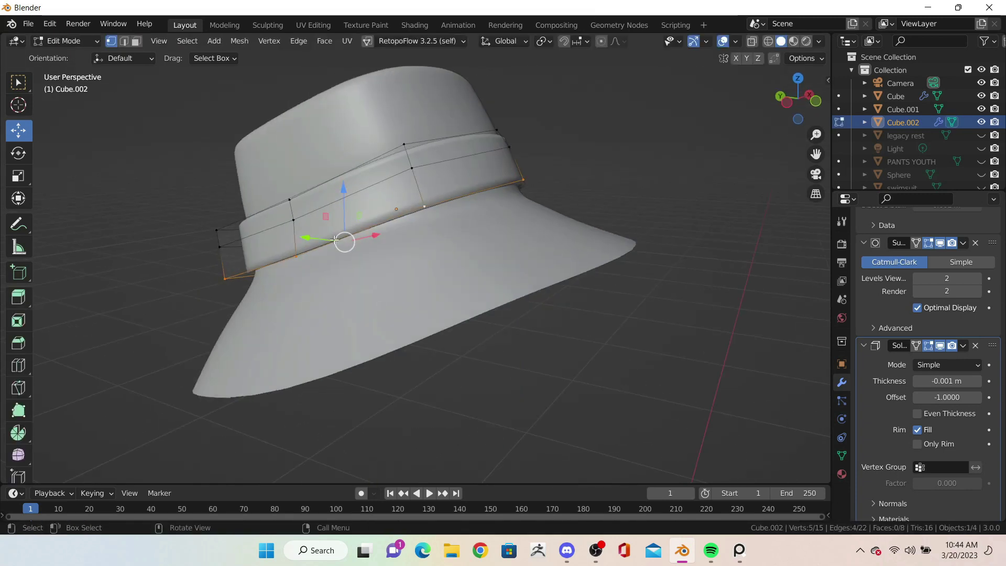
key("g")
left_click(343, 241)
left_click_drag(949, 386, 969, 386)
Step: Insert an edge loop near the band's bottom edge
mouse_move(408, 252)
middle_mouse_down()
mouse_move(367, 246)
mouse_move(328, 220)
middle_mouse_up()
key("ctrl+r")
left_click(272, 216)
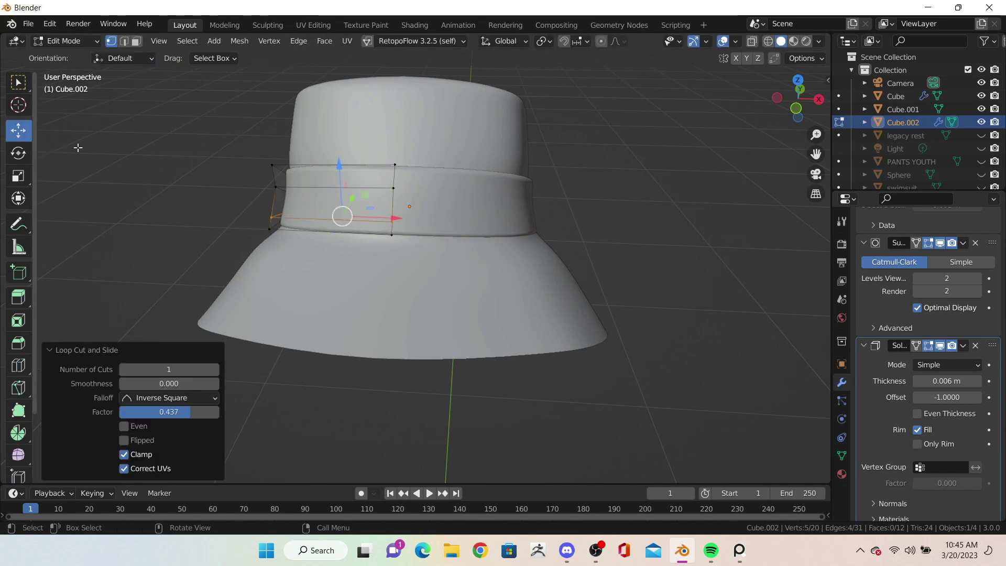
middle_click_drag(78, 148, 387, 220)
left_click(396, 215)
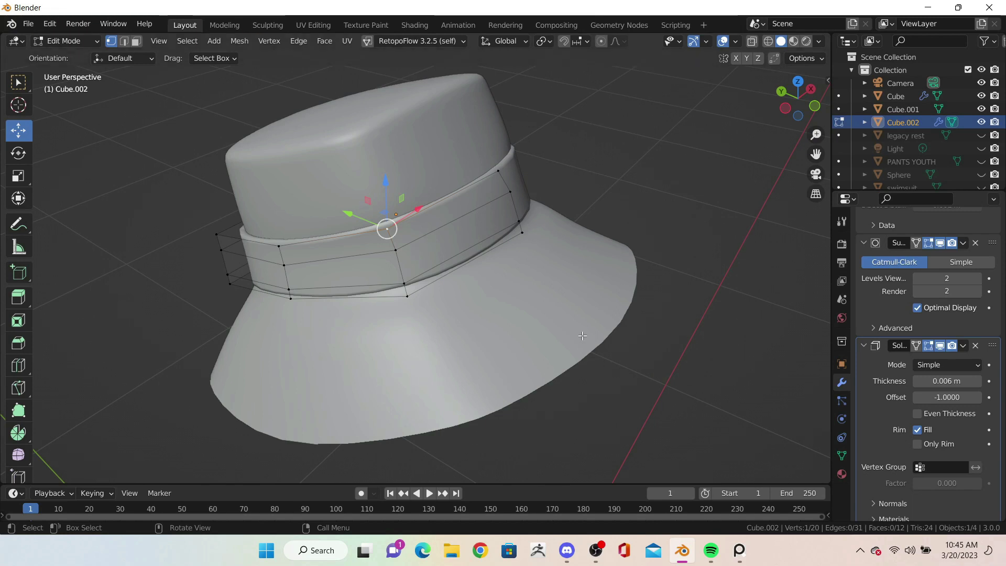
Step: Bake the band's modifiers into real geometry with Convert To Mesh
key("Tab")
right_click(471, 246)
left_click(532, 235)
key("Tab")
scroll(532, 235, "up", 3)
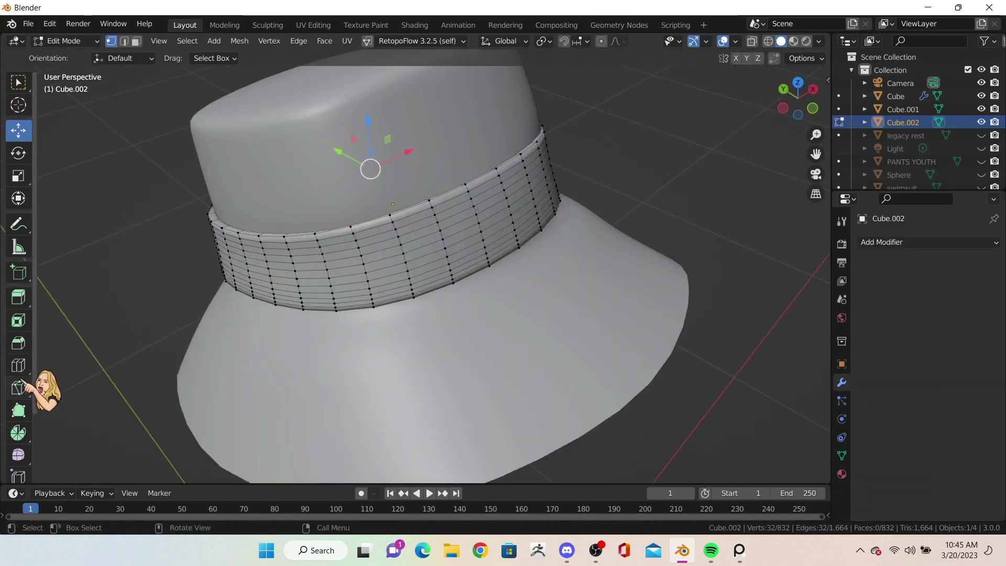
Step: Add more loop cuts to the dense band and bring up the UV unwrap options
key("ctrl+r")
key("u")
middle_click_drag(415, 213, 410, 227)
key("ctrl+r")
left_click(309, 181)
key("u")
mouse_move(309, 181)
middle_mouse_down()
mouse_move(437, 246)
mouse_move(431, 412)
middle_mouse_up()
key("u")
Step: Select the main hat body (Cube) and add a Solidify modifier
left_click(427, 260)
key("Tab")
left_click(469, 263)
left_click(927, 242)
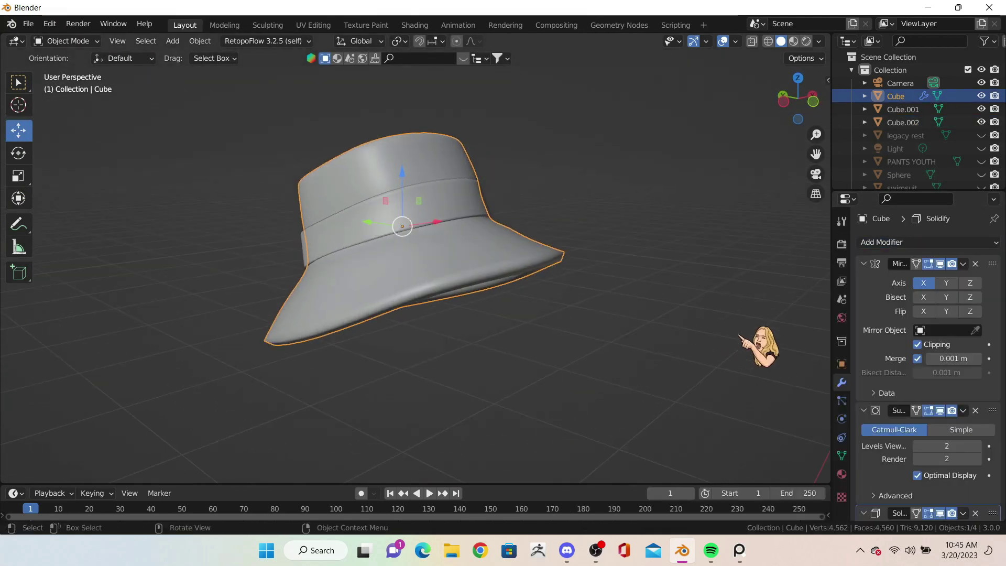
Step: Move Subdivision below Solidify, switch to the Smooth sculpt brush, and delete Solidify
scroll(927, 367, "down", 3)
left_click_drag(992, 347, 992, 503)
middle_click_drag(523, 293, 241, 300)
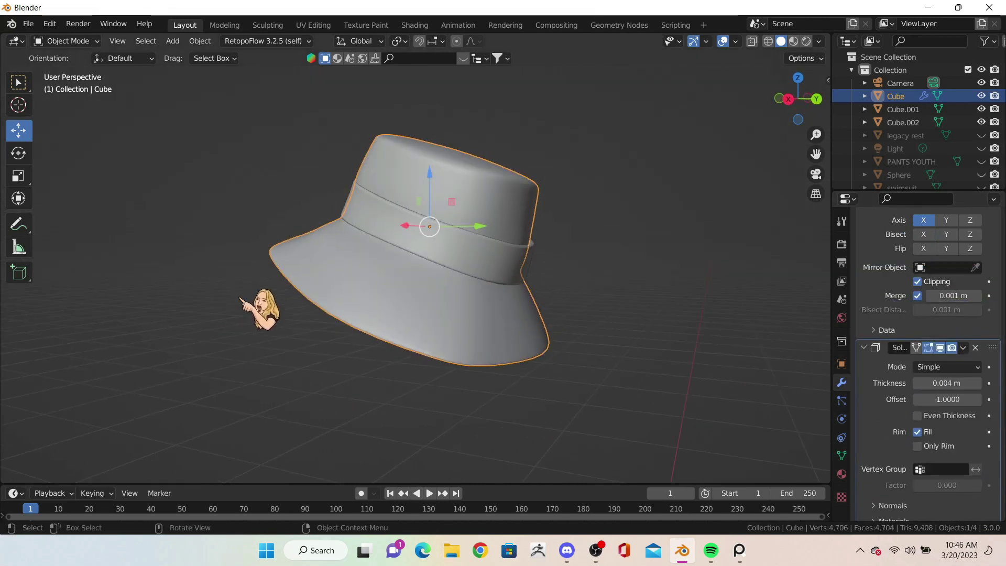
key("shift+s")
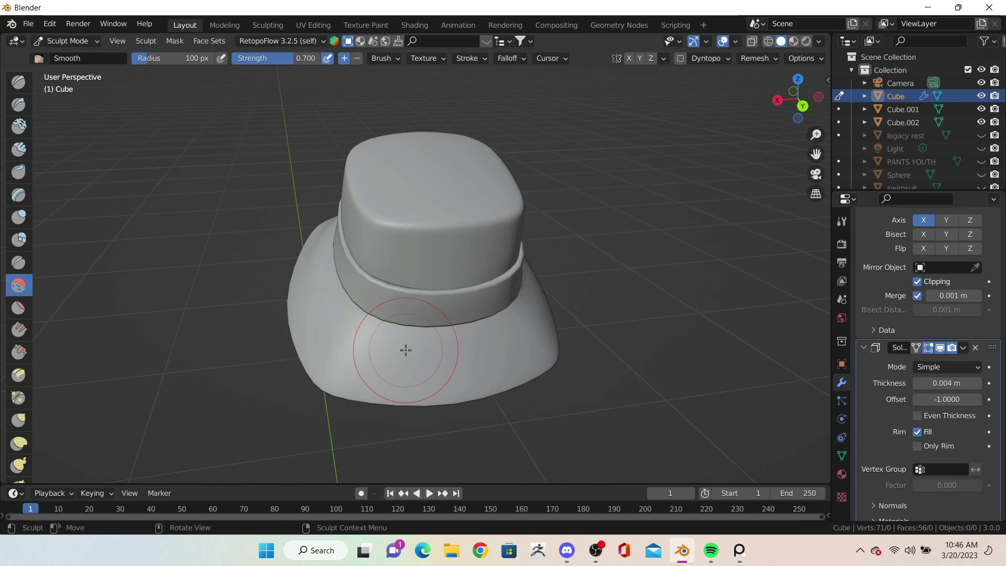
middle_click_drag(405, 350, 472, 346)
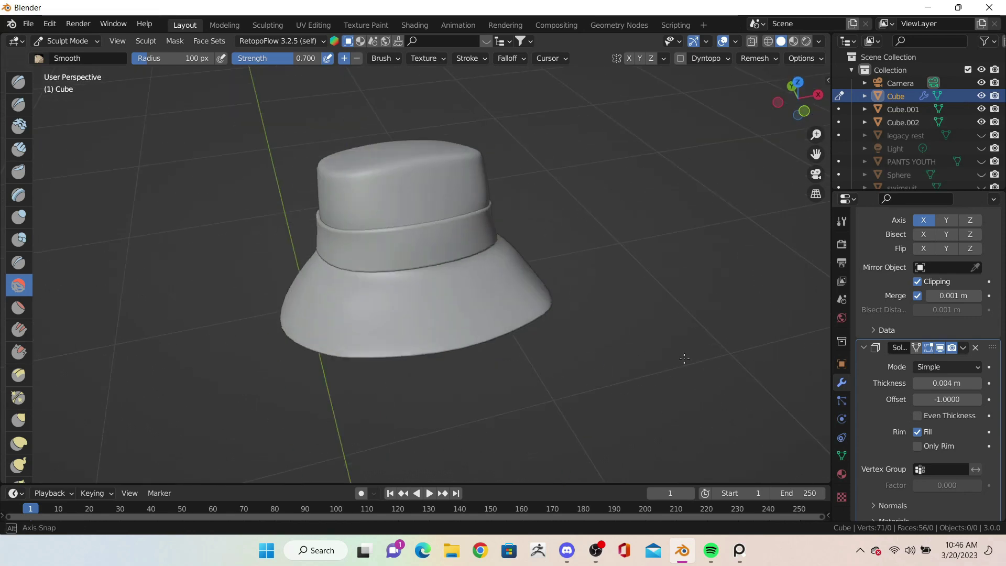
scroll(928, 367, "down", 3)
left_click(975, 285)
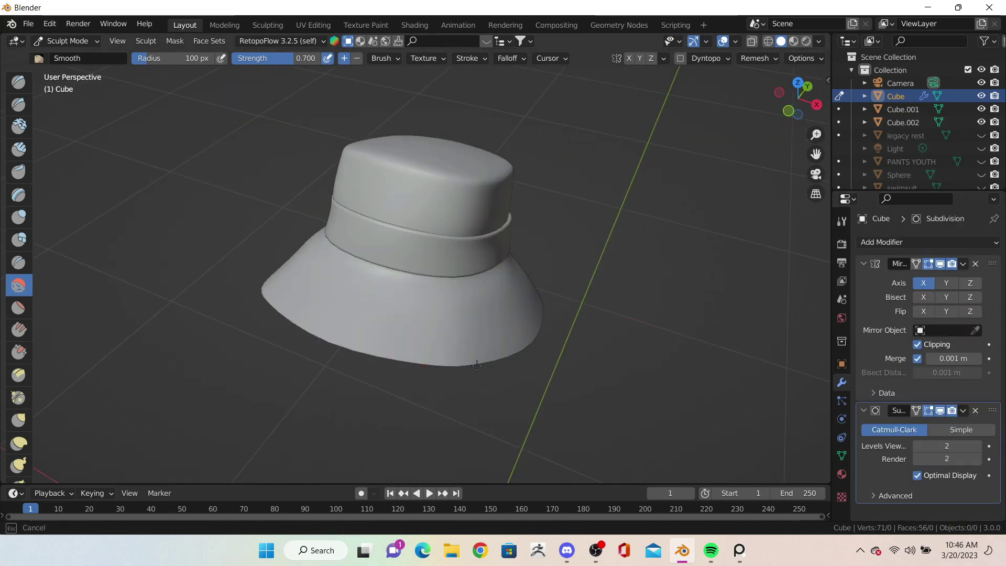
Step: Smooth the hat surface from several angles with the Smooth brush
middle_click_drag(467, 332, 309, 259)
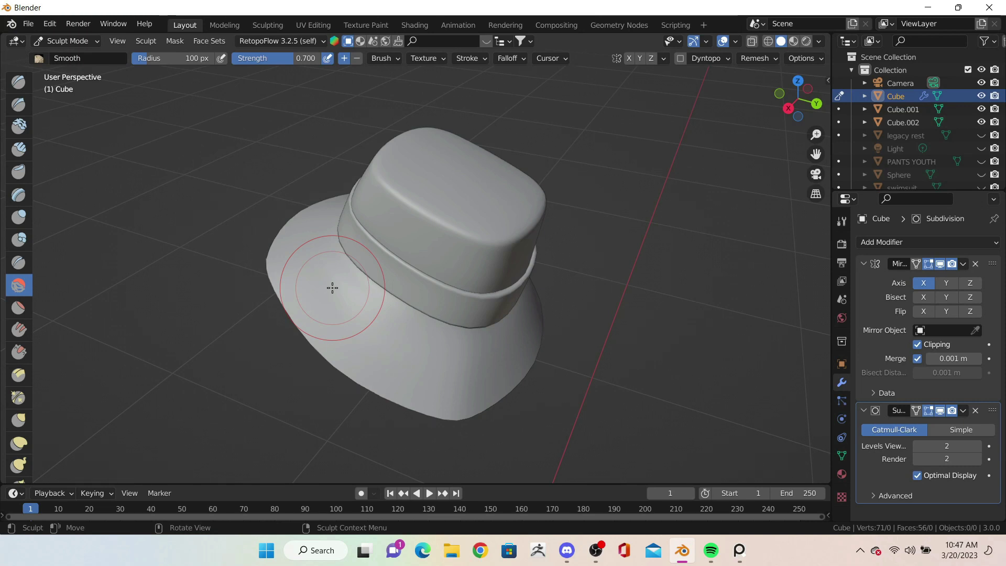
middle_click_drag(486, 417, 390, 383)
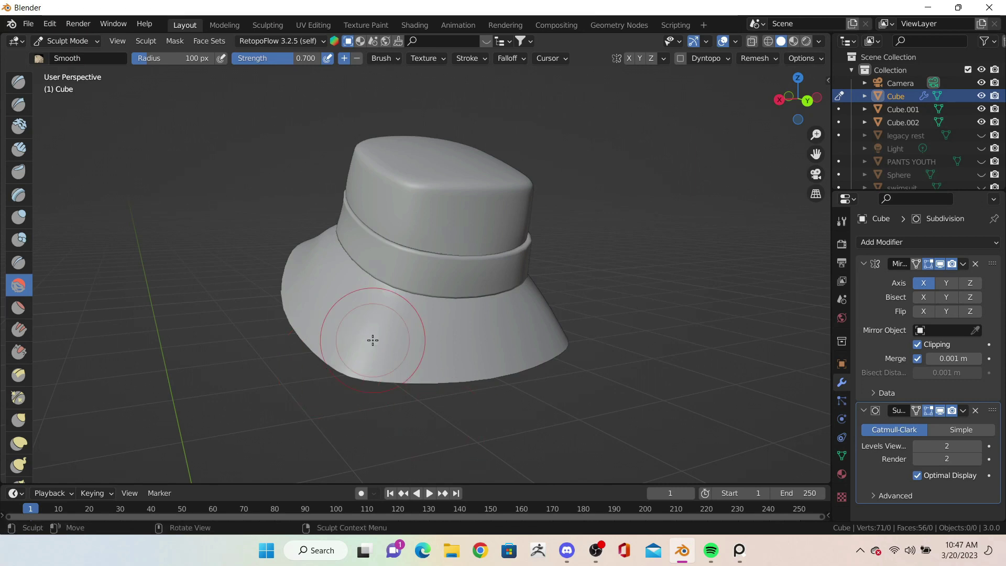
middle_click_drag(372, 340, 505, 298)
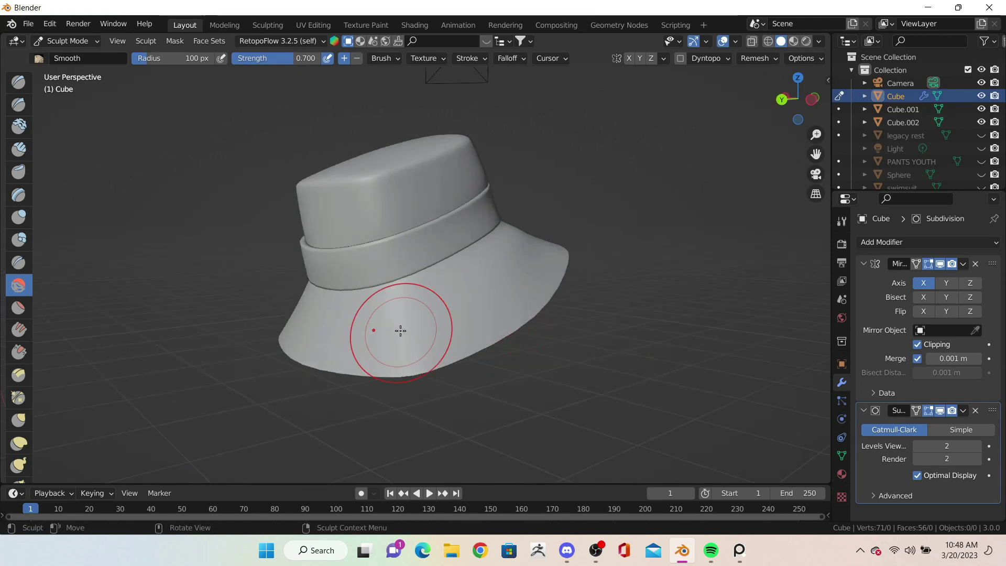
mouse_move(511, 325)
middle_mouse_down()
mouse_move(387, 183)
mouse_move(458, 168)
middle_mouse_up()
mouse_move(285, 253)
middle_mouse_down()
mouse_move(322, 314)
mouse_move(348, 225)
mouse_move(422, 204)
middle_mouse_up()
Step: Enter Edit Mode on the hat body and nudge a bottom-rim brim vertex
middle_click_drag(292, 236, 494, 236)
middle_click_drag(347, 272, 524, 199)
key("Tab")
left_click(67, 41)
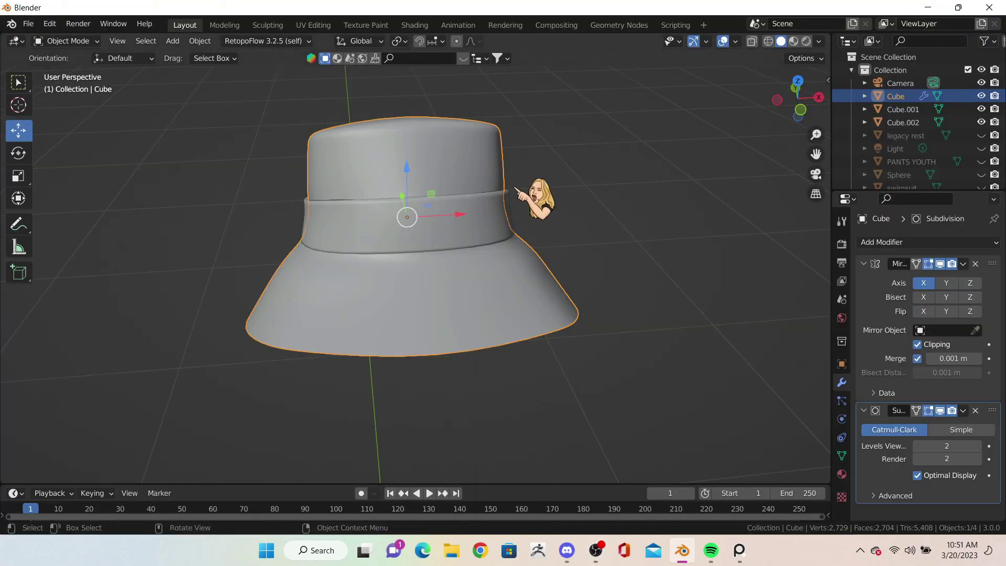
middle_click_drag(539, 197, 444, 300)
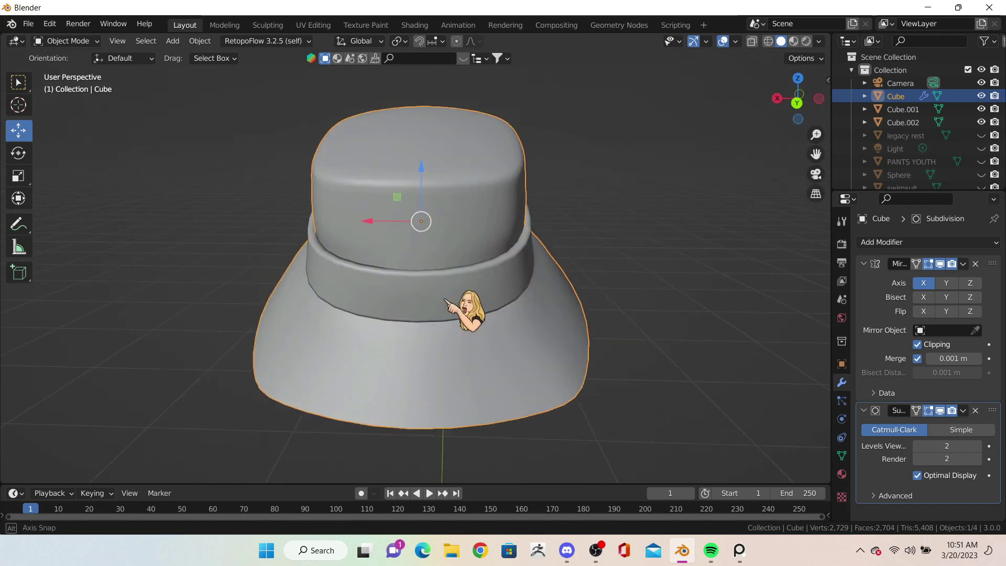
key("Tab")
left_click_drag(513, 455, 565, 434)
middle_click_drag(606, 353, 686, 324)
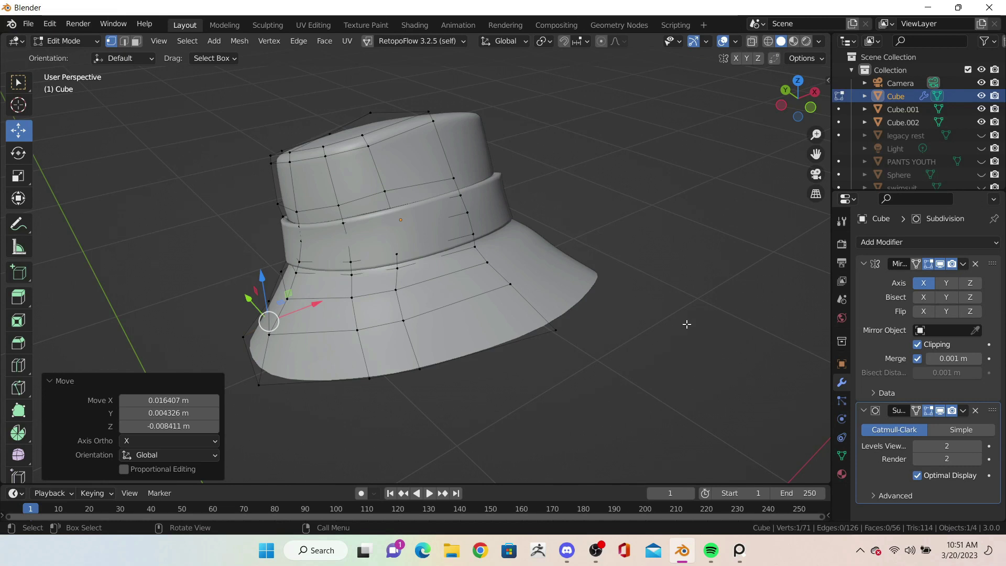
left_click(421, 374, "shift")
middle_click_drag(421, 374, 226, 337)
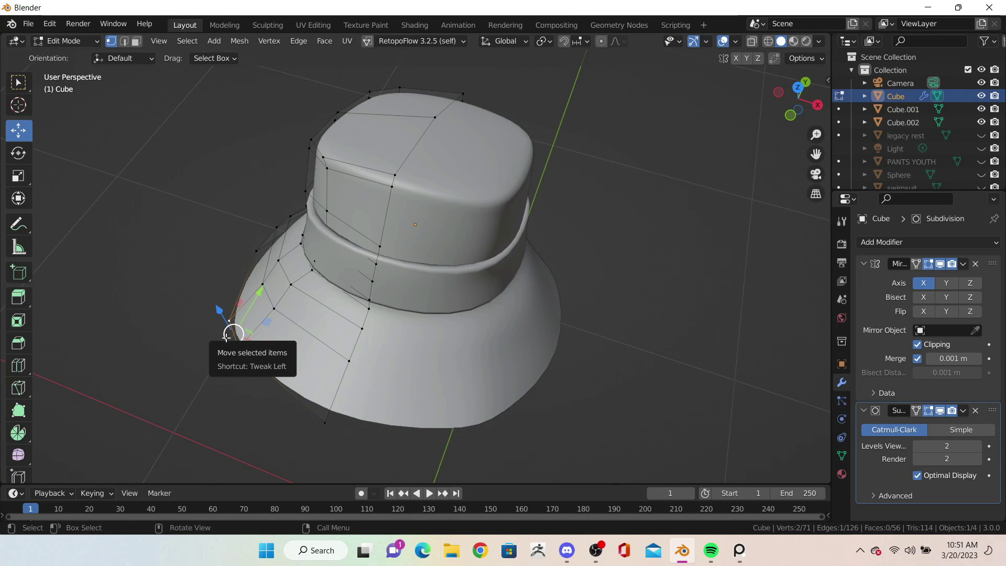
middle_click_drag(226, 337, 393, 449)
Step: Select and move several brim vertices to refine the brim outline
left_click(281, 405)
left_click(543, 407)
left_click_drag(543, 407, 545, 404)
middle_click_drag(545, 403, 285, 348)
mouse_move(286, 349)
left_mouse_down()
mouse_move(261, 251)
mouse_move(289, 235)
left_mouse_up()
middle_click_drag(292, 303, 291, 339)
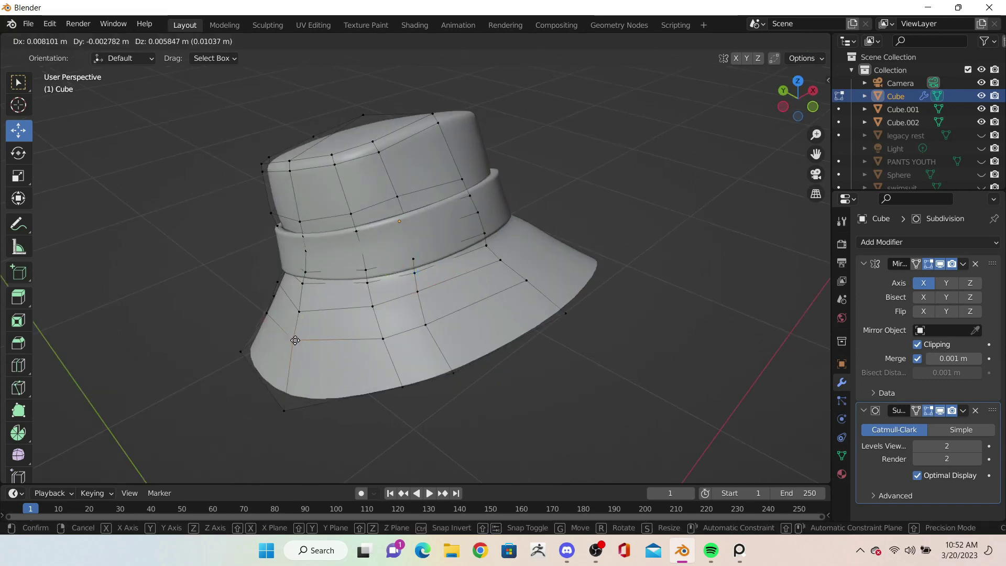
left_click_drag(291, 339, 540, 321)
mouse_move(607, 321)
middle_mouse_down()
mouse_move(495, 282)
mouse_move(561, 270)
mouse_move(332, 326)
middle_mouse_up()
Step: Adjust a vertex near the hat band and check the shape in object mode
left_click(358, 306)
left_click_drag(357, 307, 358, 307)
mouse_move(358, 307)
middle_mouse_down()
mouse_move(315, 259)
mouse_move(522, 217)
mouse_move(375, 292)
mouse_move(523, 309)
middle_mouse_up()
key("Tab")
key("Tab")
left_click_drag(523, 309, 525, 311)
mouse_move(524, 312)
middle_mouse_down()
mouse_move(456, 355)
mouse_move(434, 253)
middle_mouse_up()
Step: Shift a small group of three vertices along Y to refine the outline
left_click(487, 350)
scroll(434, 254, "up", 3)
left_click_drag(433, 253, 419, 261)
mouse_move(419, 262)
middle_mouse_down()
mouse_move(314, 330)
mouse_move(254, 148)
mouse_move(303, 94)
mouse_move(519, 408)
mouse_move(484, 333)
middle_mouse_up()
left_click_drag(479, 341, 487, 335)
mouse_move(487, 335)
middle_mouse_down()
mouse_move(548, 276)
mouse_move(579, 183)
mouse_move(577, 218)
mouse_move(434, 131)
middle_mouse_up()
left_click(434, 131)
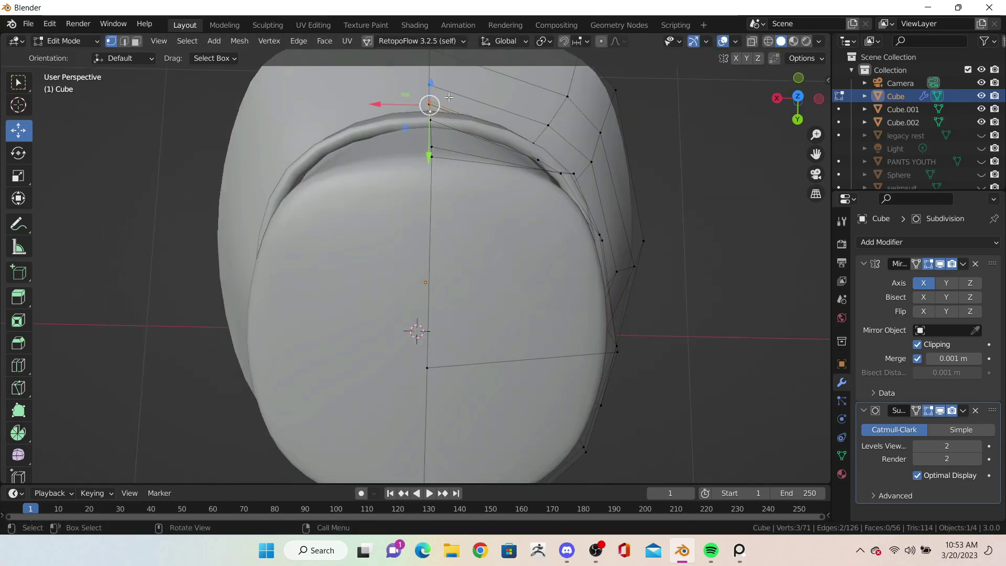
left_click_drag(428, 150, 427, 159)
mouse_move(427, 159)
middle_mouse_down()
mouse_move(554, 173)
mouse_move(354, 122)
mouse_move(378, 157)
mouse_move(398, 120)
middle_mouse_up()
Step: Lower a top crown vertex, shift it slightly along X, and leave Edit Mode
left_click(554, 173)
left_click(402, 106)
left_click_drag(406, 88, 406, 96)
mouse_move(406, 97)
middle_mouse_down()
mouse_move(399, 155)
mouse_move(366, 153)
middle_mouse_up()
left_click_drag(366, 153, 364, 151)
left_click(364, 151)
mouse_move(365, 151)
middle_mouse_down()
mouse_move(479, 157)
mouse_move(397, 245)
middle_mouse_up()
left_click_drag(372, 226, 421, 177)
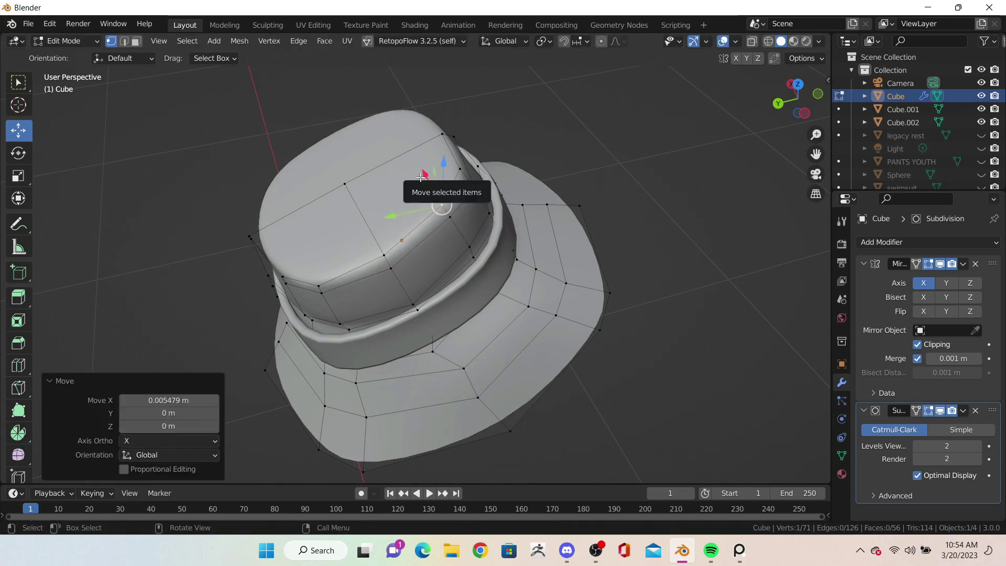
key("Tab")
Step: Move the hat band's vertices with proportional falloff, then undo the change
middle_click_drag(421, 177, 539, 325)
left_click(588, 206)
key("Tab")
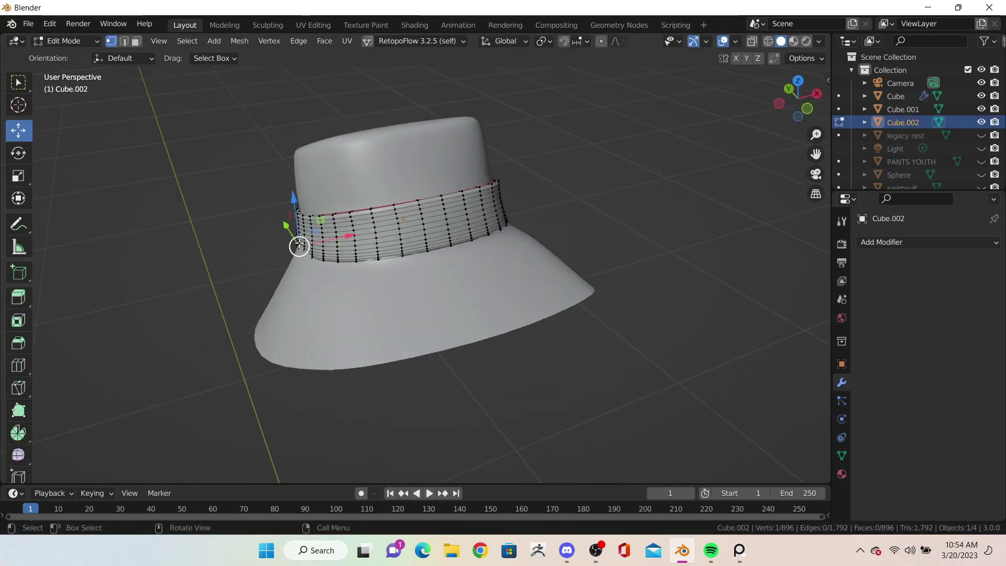
key("g")
left_click(331, 280)
key("ctrl+z")
key("ctrl+z")
key("ctrl+z")
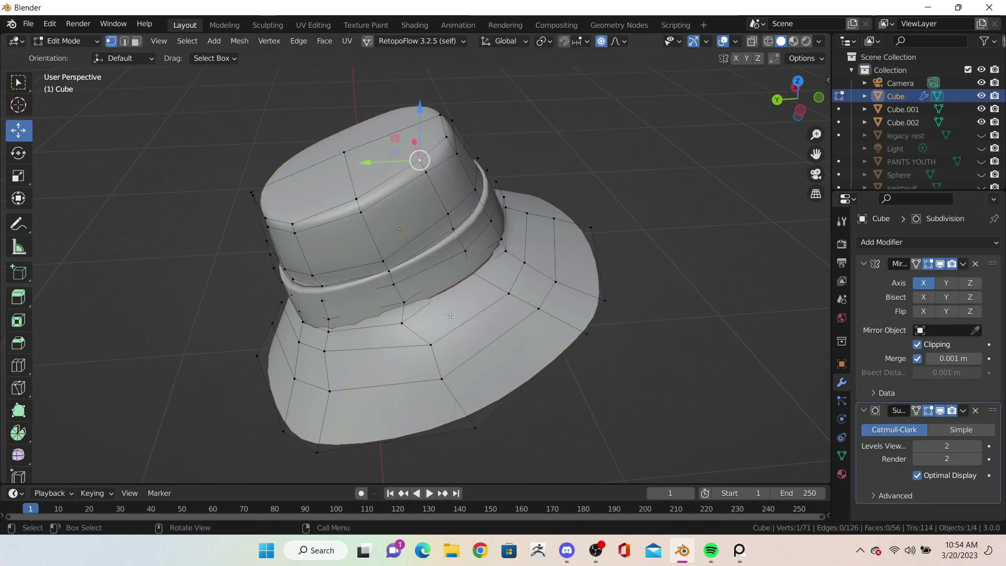
Step: Push a vertex inward with soft proportional falloff so the band fits the crown
middle_click_drag(331, 280, 483, 277)
left_click_drag(482, 278, 416, 329)
middle_click_drag(416, 329, 343, 324)
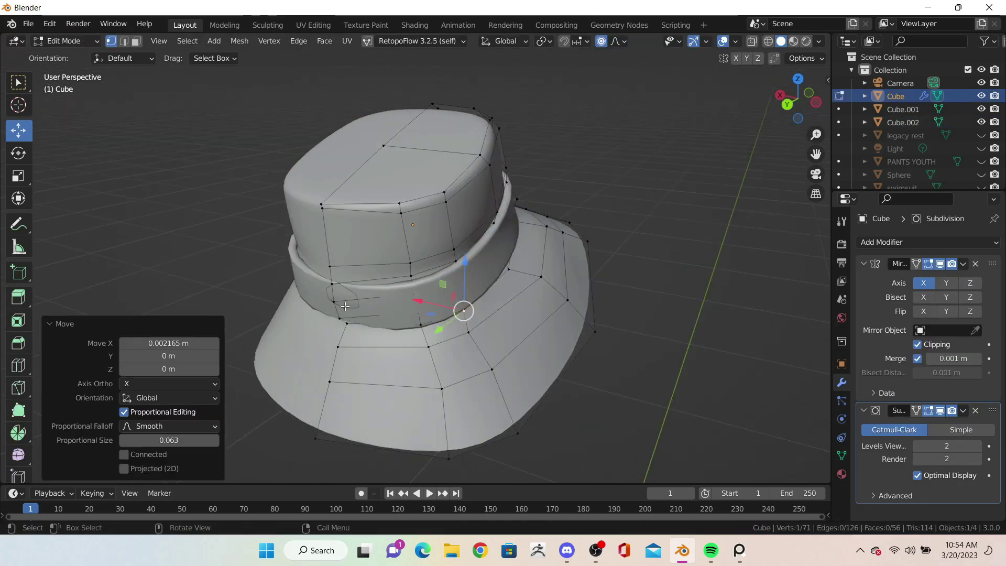
middle_click_drag(461, 308, 314, 292)
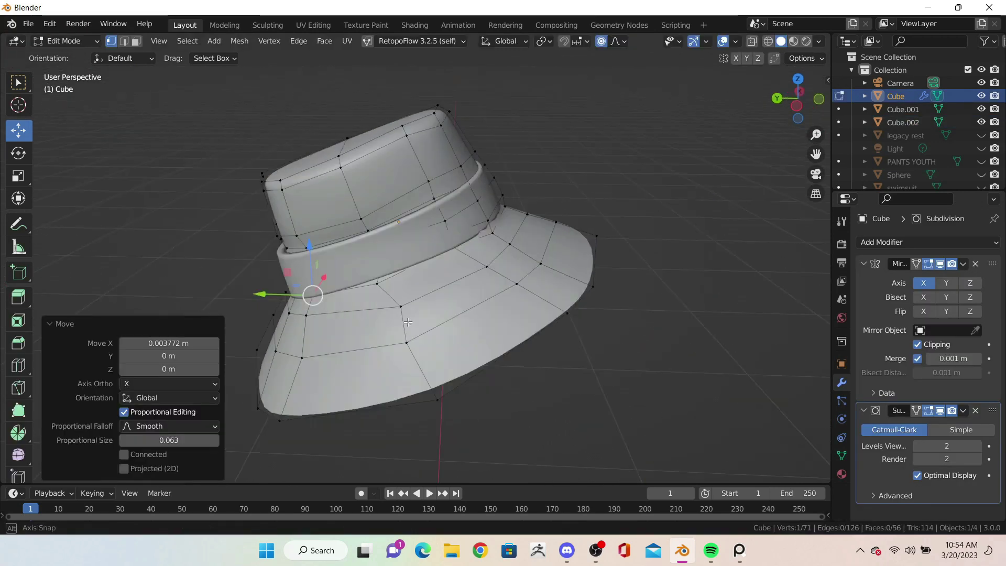
scroll(327, 297, "up", 4)
key("g")
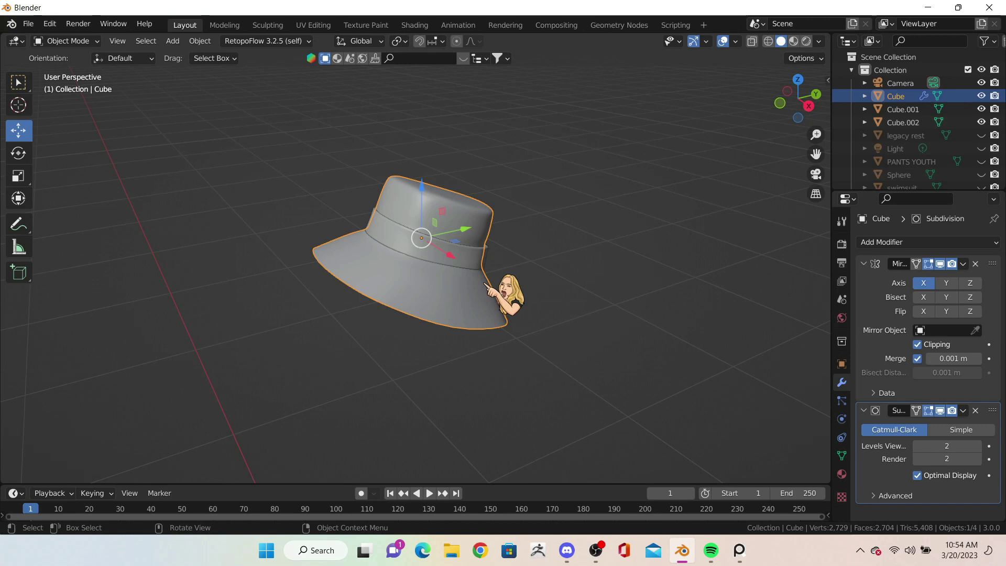
Step: Add a Solidify modifier to the hat for a 0.004 m thickness
left_click(927, 242)
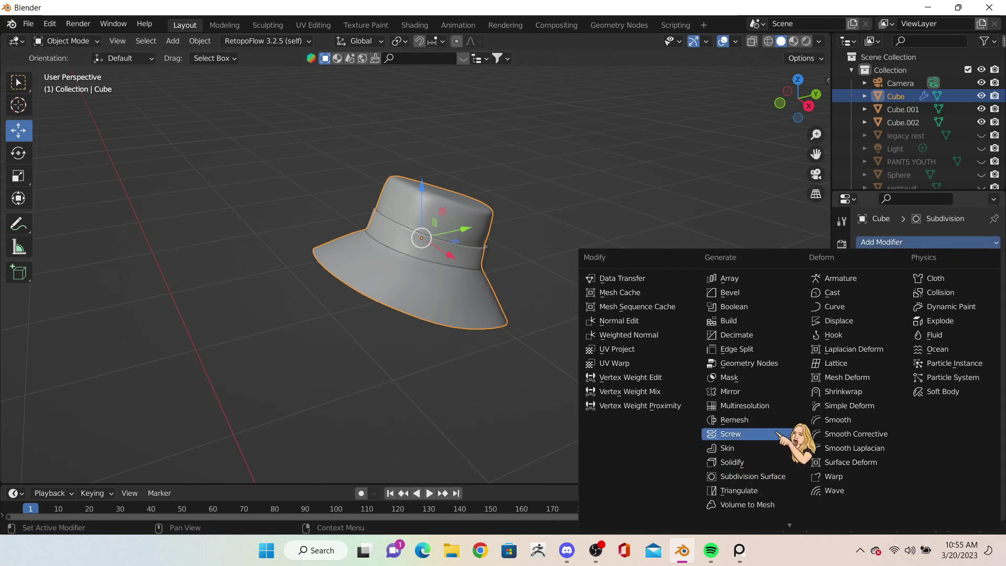
left_click(748, 457)
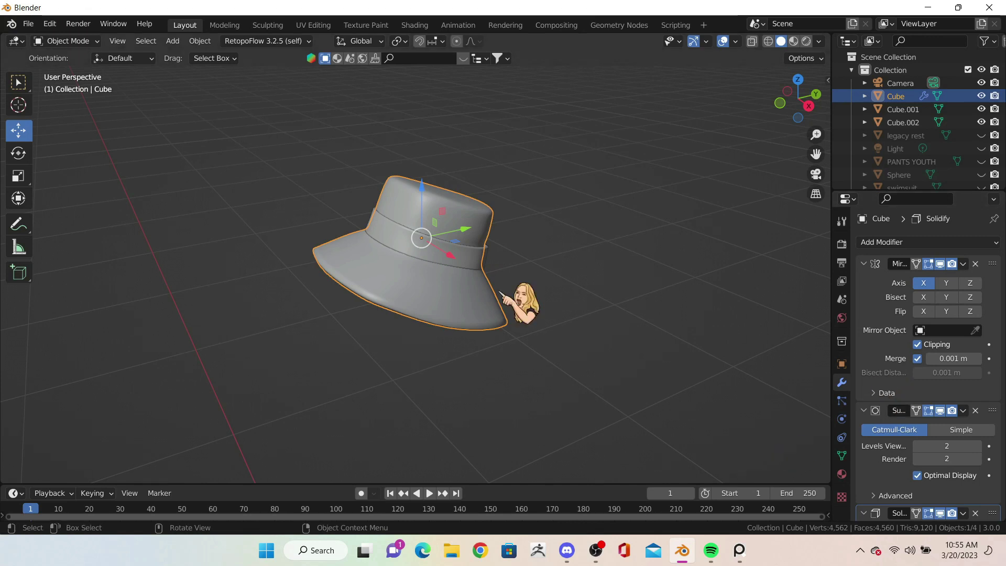
middle_click_drag(512, 287, 754, 451)
Step: Turn off proportional editing and move a selected brim vertex in Edit Mode
key("Tab")
key("o")
key("g")
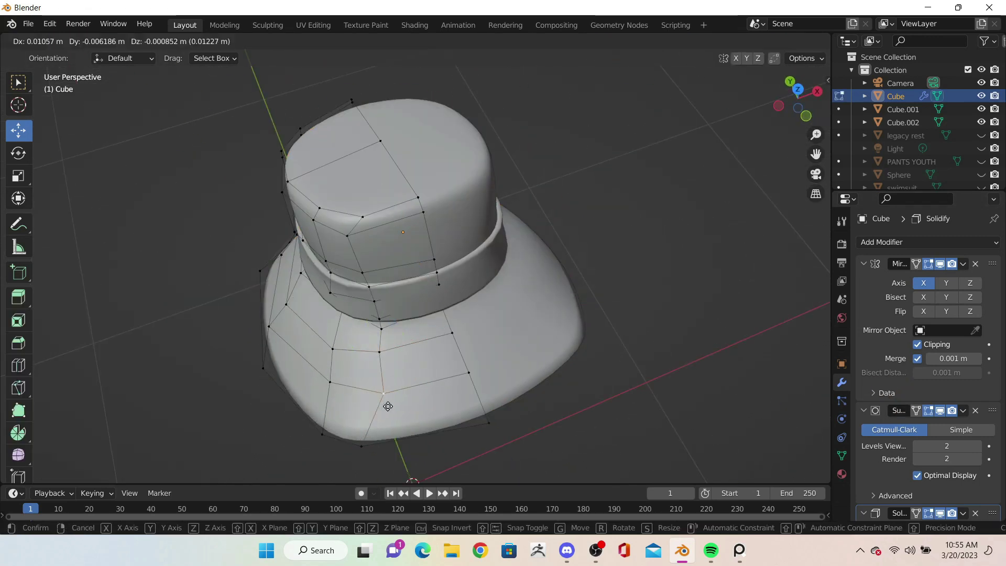
left_click(386, 404)
middle_click_drag(386, 404, 503, 255)
left_click_drag(503, 255, 449, 243)
Step: Nudge a brim-corner vertex along X and select the brim's bottom edge loop
key("g")
left_click(413, 352)
middle_click_drag(413, 352, 337, 366)
left_click_drag(307, 345, 302, 349)
left_click(302, 349, "alt")
middle_click_drag(303, 349, 439, 345)
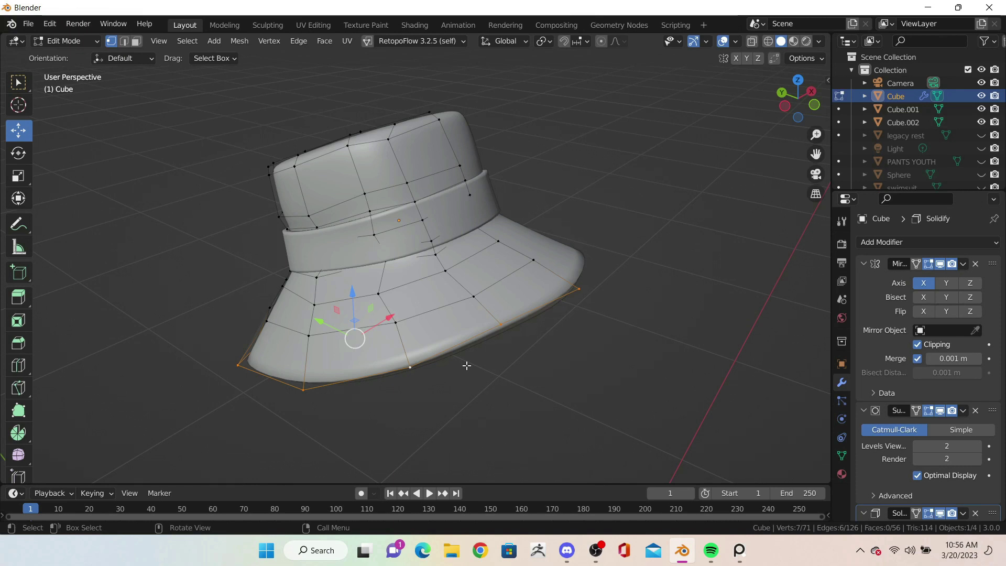
Step: Cut a new edge loop around the brim near the rim
key("g")
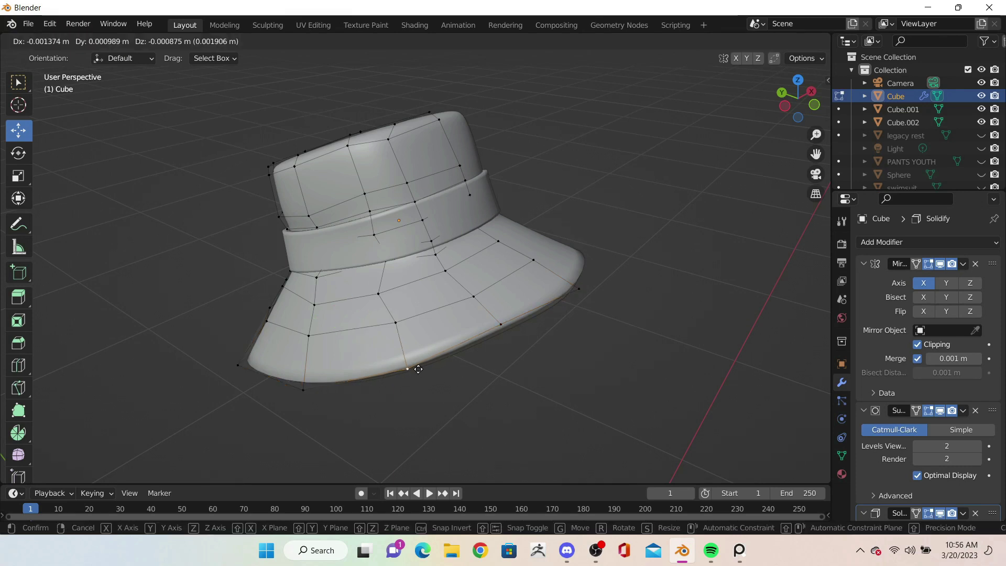
left_click(538, 408)
middle_click_drag(538, 408, 559, 241)
left_click(621, 346)
left_click(564, 286)
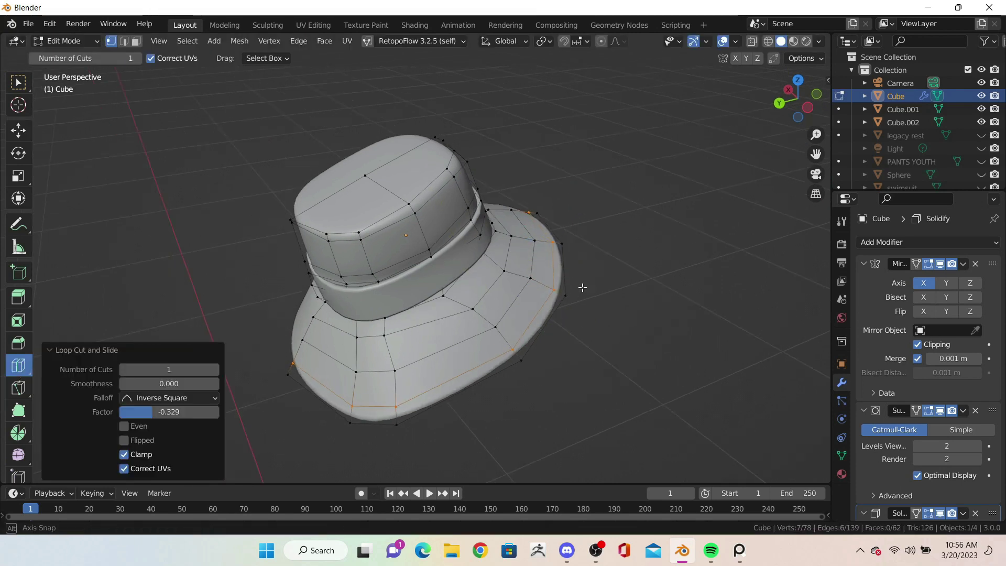
key("Tab")
middle_click_drag(581, 288, 393, 270)
scroll(972, 431, "down", 4)
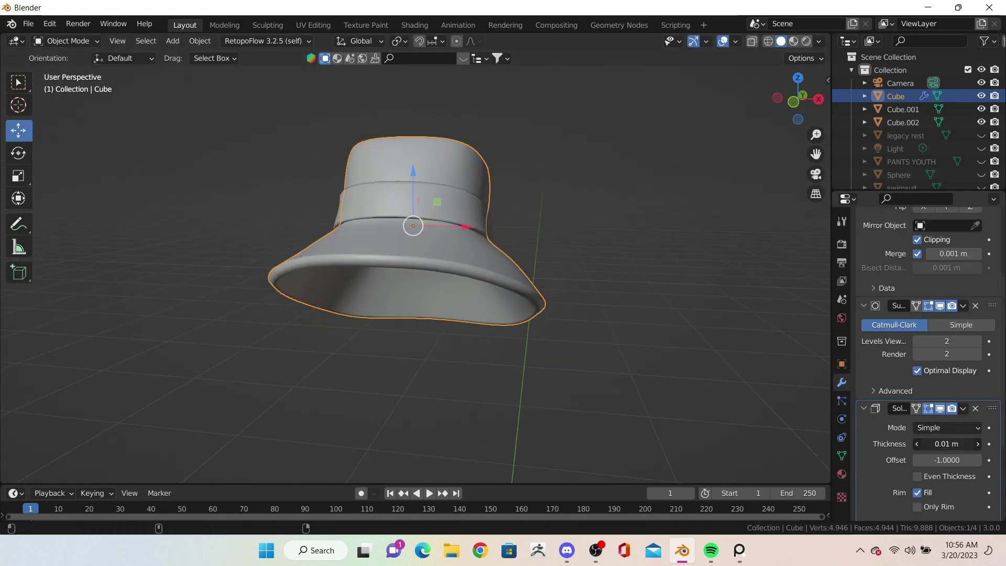
left_click_drag(991, 415, 991, 314)
Step: Move the brim's bottom edge loop to reshape the front edge (Z 0.008172 m)
key("Tab")
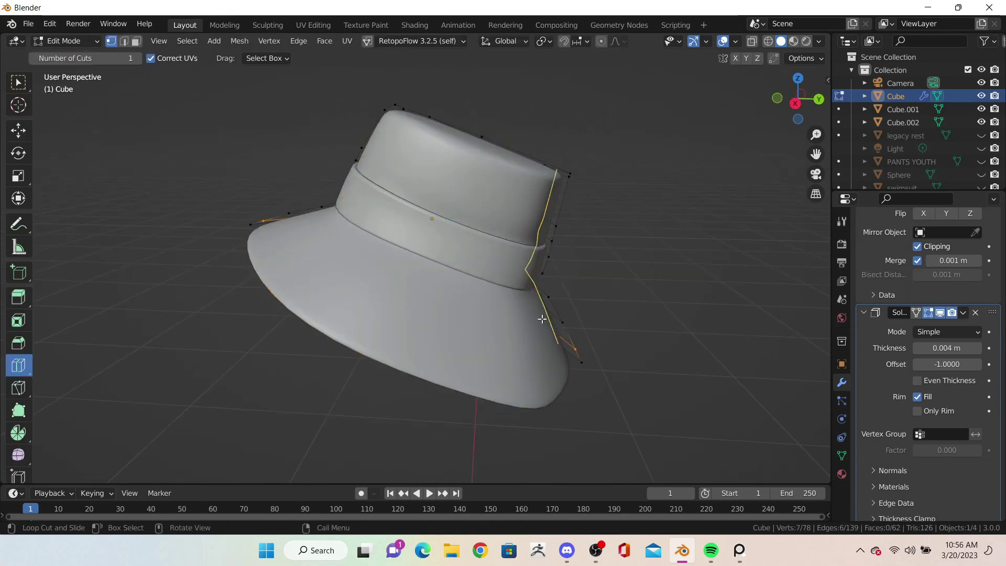
middle_click_drag(341, 325, 307, 397)
key("g")
left_click(461, 383)
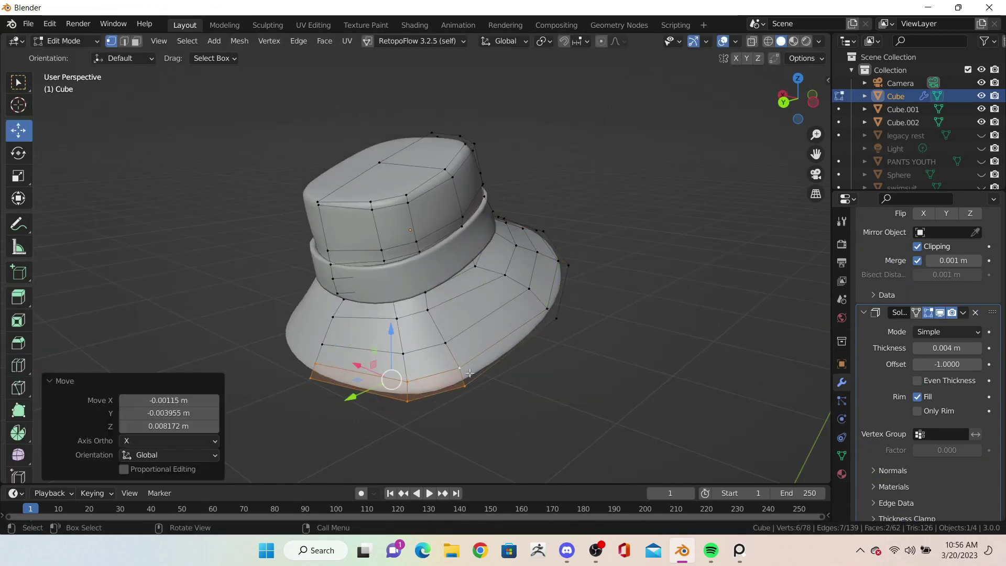
middle_click_drag(461, 382, 471, 314)
key("g")
left_click(487, 321)
key("Tab")
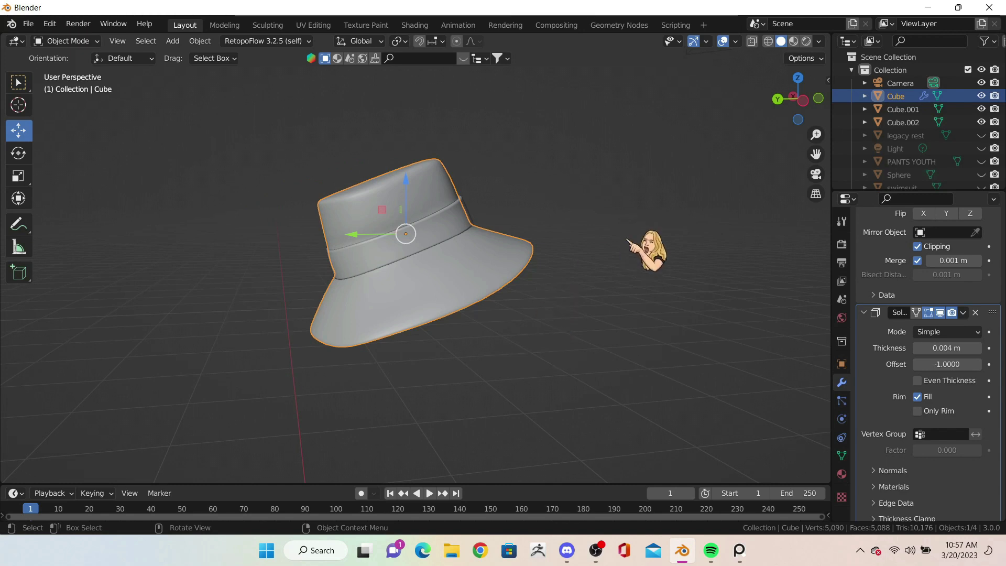
Step: In edit mode, raise a vertex on the hat's crown
key("Tab")
left_click(299, 232)
left_click_drag(288, 242, 290, 181)
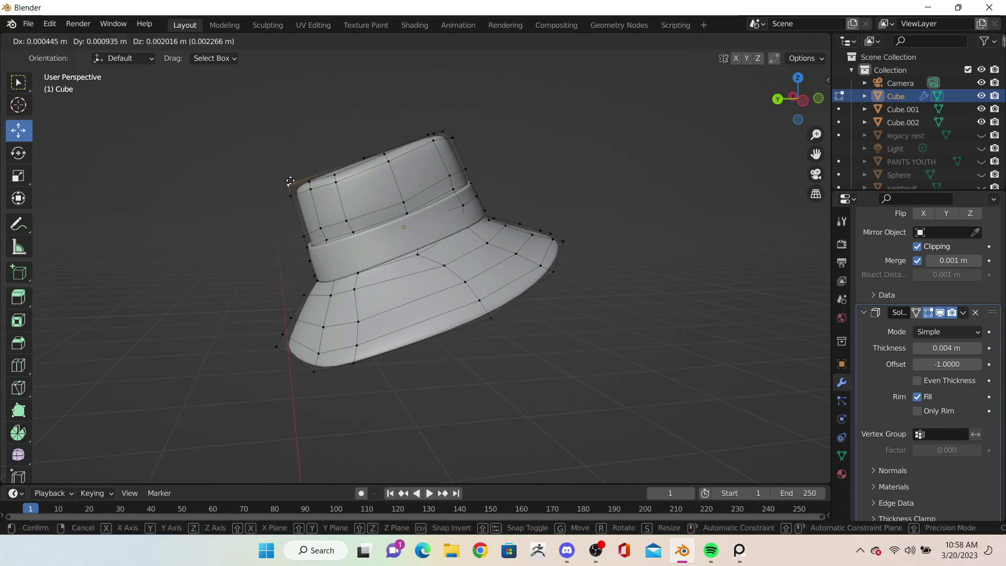
middle_click_drag(290, 181, 314, 220)
mouse_move(337, 281)
left_mouse_down()
mouse_move(353, 332)
mouse_move(407, 297)
left_mouse_up()
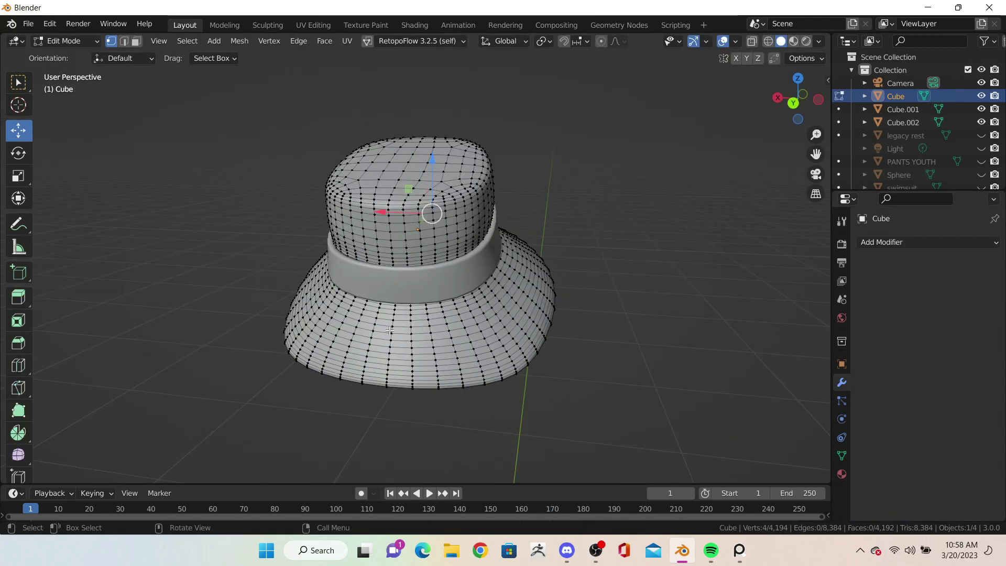
middle_click_drag(390, 330, 398, 377)
Step: Select the bottom rim edge loop and the inner crown edge loop
left_click(398, 376, "alt")
mouse_move(466, 341)
middle_mouse_down()
mouse_move(618, 344)
mouse_move(741, 418)
mouse_move(527, 396)
middle_mouse_up()
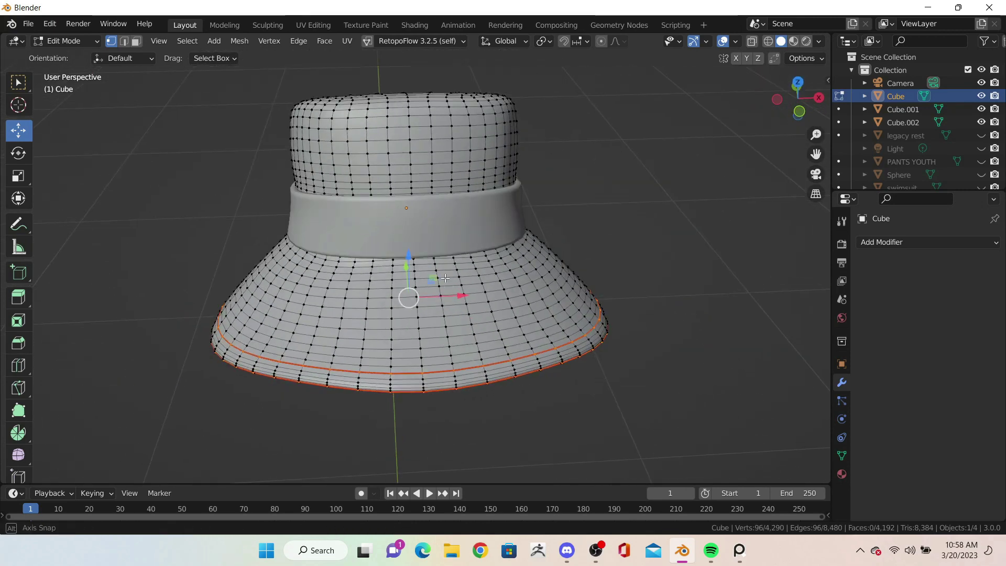
middle_click_drag(445, 278, 576, 262)
left_click(676, 251, "alt")
middle_click_drag(675, 252, 608, 270)
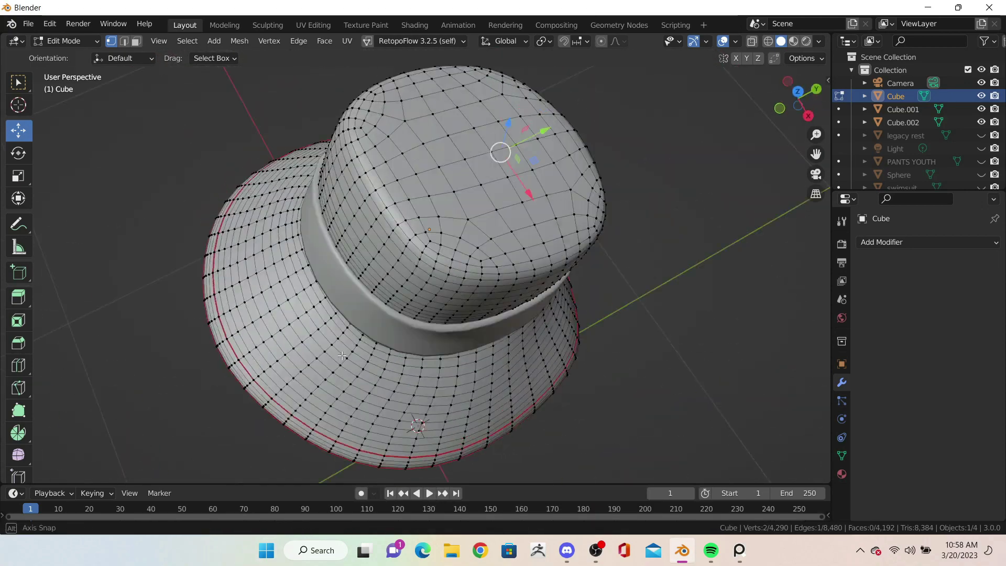
mouse_move(342, 356)
middle_mouse_down()
mouse_move(439, 157)
mouse_move(403, 113)
middle_mouse_up()
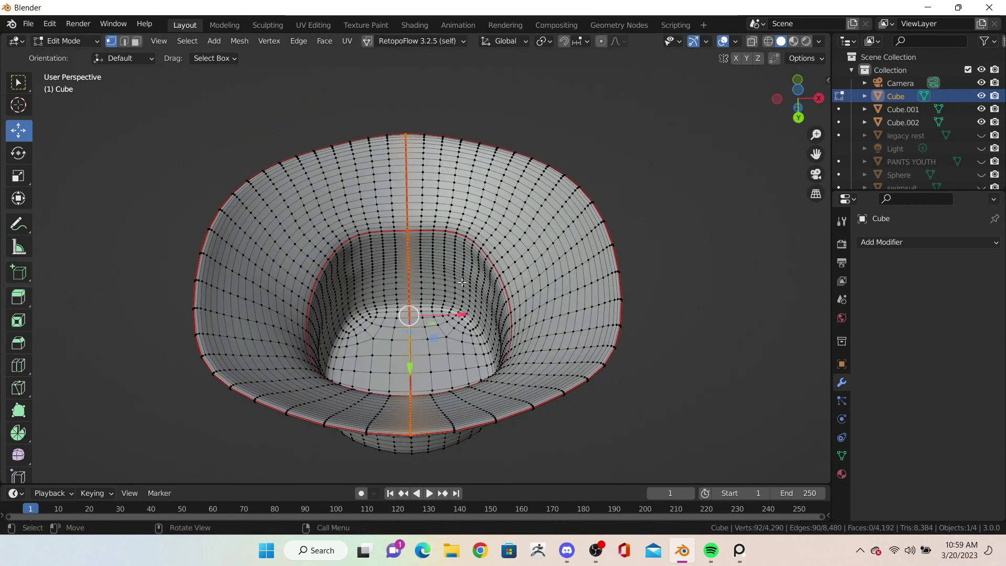
Step: Move the selected edge loop, then dissolve it
key("g")
left_click(559, 416)
right_click(651, 404)
left_click(629, 314)
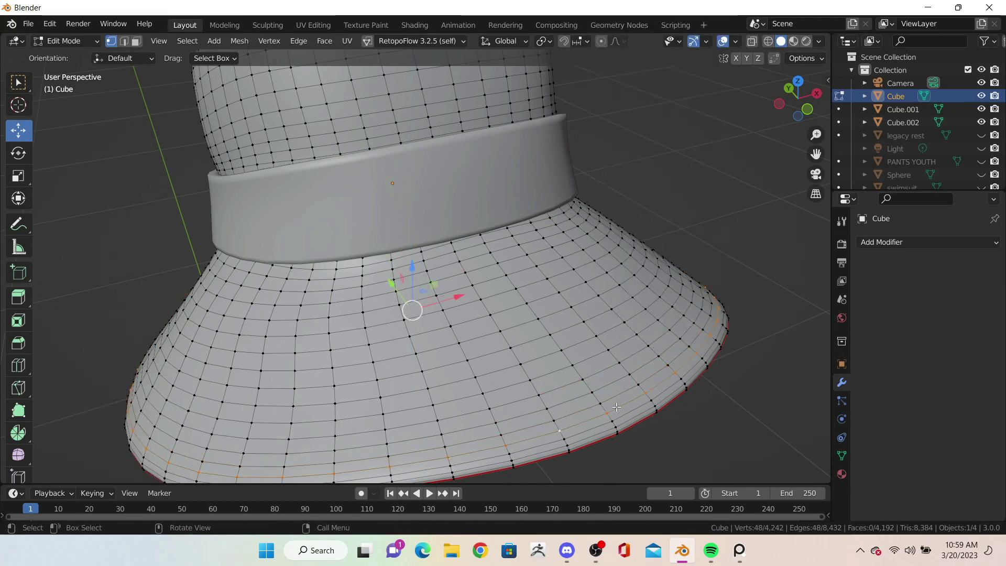
Step: Scale the rim loops, lower them along Z, and bevel the rim edges
mouse_move(585, 442)
middle_mouse_down()
mouse_move(635, 346)
mouse_move(563, 323)
mouse_move(598, 253)
middle_mouse_up()
key("s")
left_click(598, 253)
key("g")
key("z")
left_click(655, 238)
key("ctrl+b")
left_click(674, 232)
Step: Bevel the rim again and select the rim edge loop
key("Tab")
middle_click_drag(524, 236, 410, 275)
key("Tab")
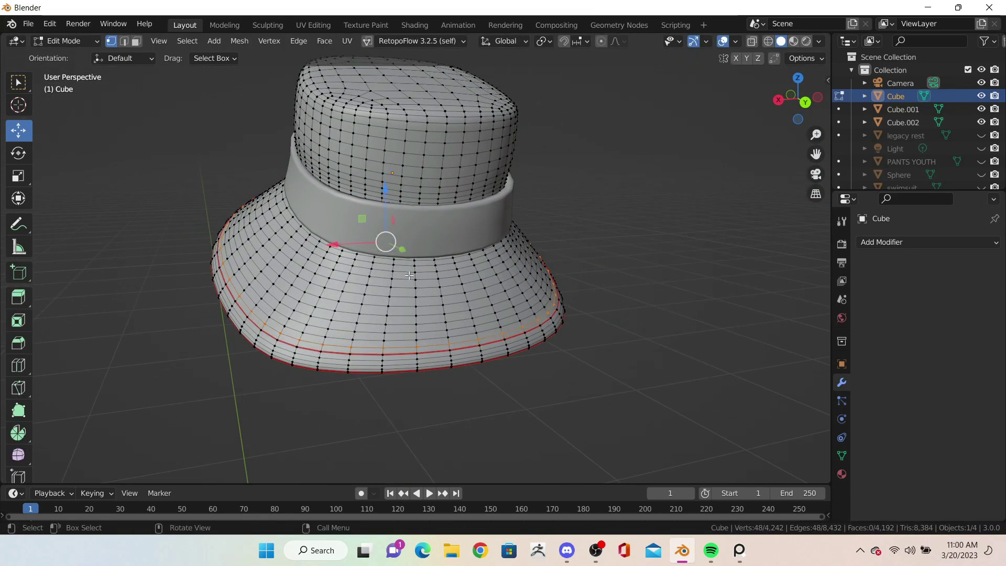
key("ctrl+b")
left_click(673, 304)
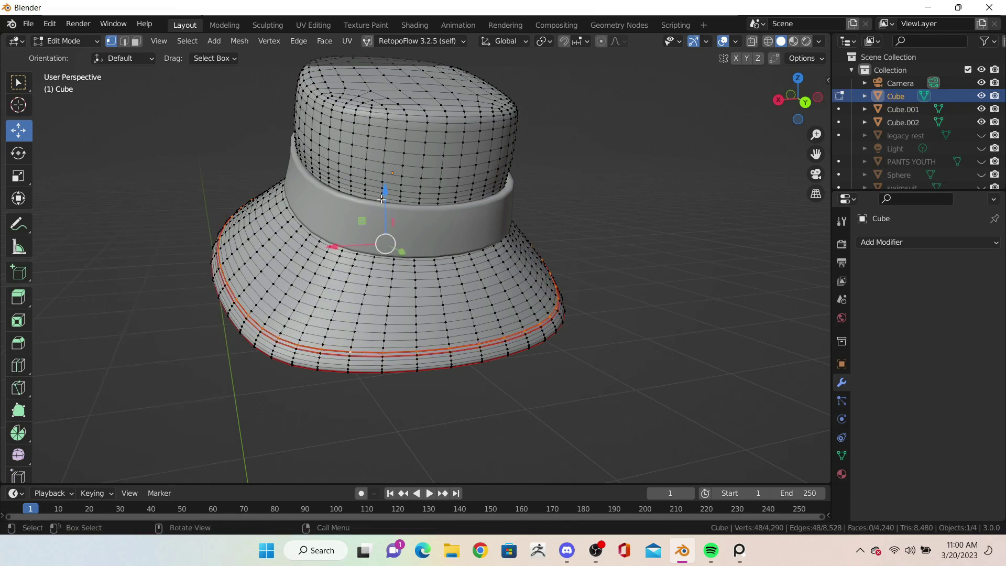
key("Tab")
mouse_move(673, 304)
middle_mouse_down()
mouse_move(704, 287)
mouse_move(471, 314)
middle_mouse_up()
Step: Mark the rim edge loops as UV seams
key("Tab")
scroll(386, 332, "up", 3)
key("u")
left_click(386, 332)
key("Tab")
key("Tab")
scroll(274, 333, "down", 3)
key("u")
left_click(202, 409)
left_click(373, 181)
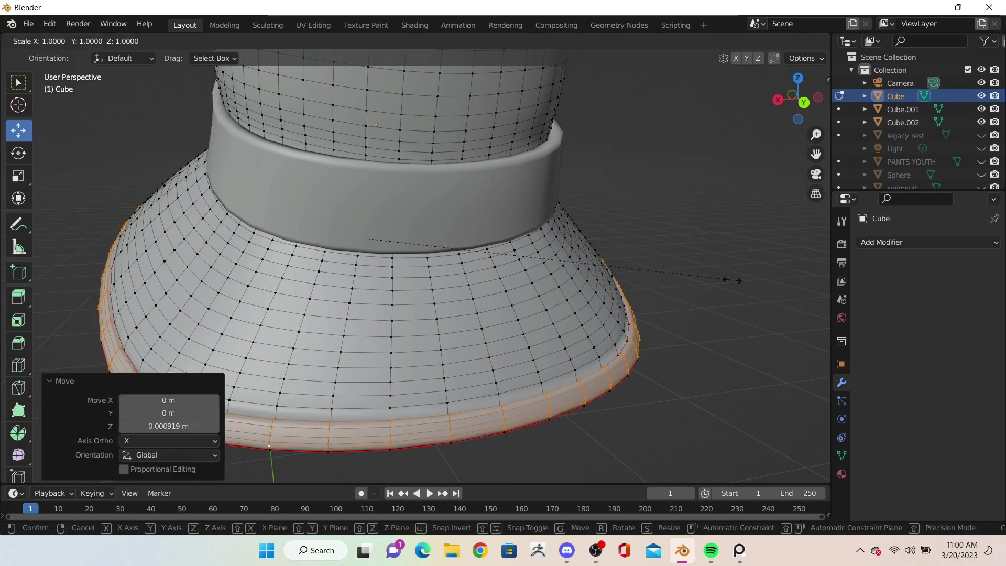
Step: Lift the hat brim with a proportional-editing move
key("Tab")
scroll(741, 292, "down", 3)
middle_click_drag(740, 292, 652, 399)
scroll(551, 399, "up", 3)
right_click(551, 399)
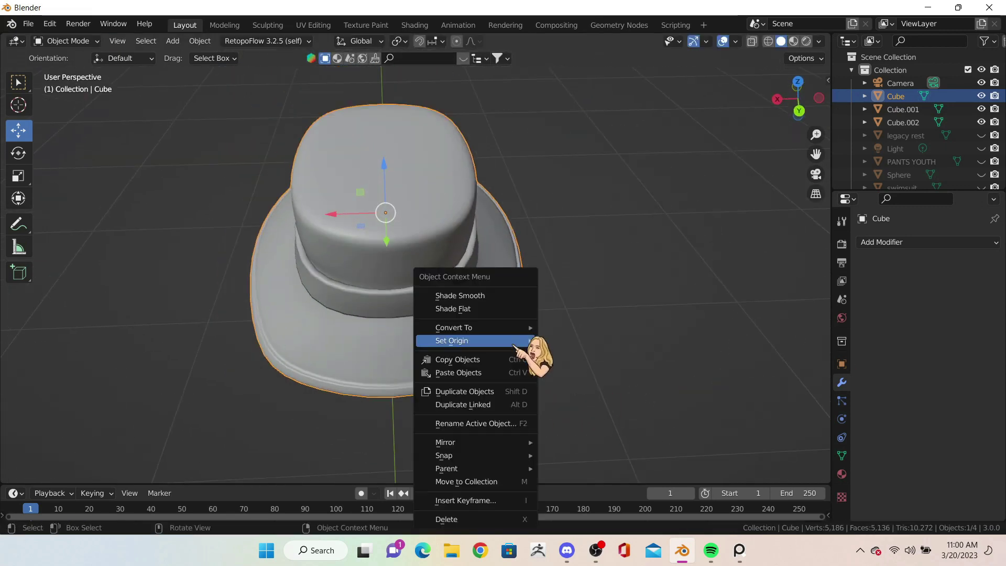
key("Tab")
middle_click_drag(550, 341, 391, 393)
key("g")
left_click(397, 371)
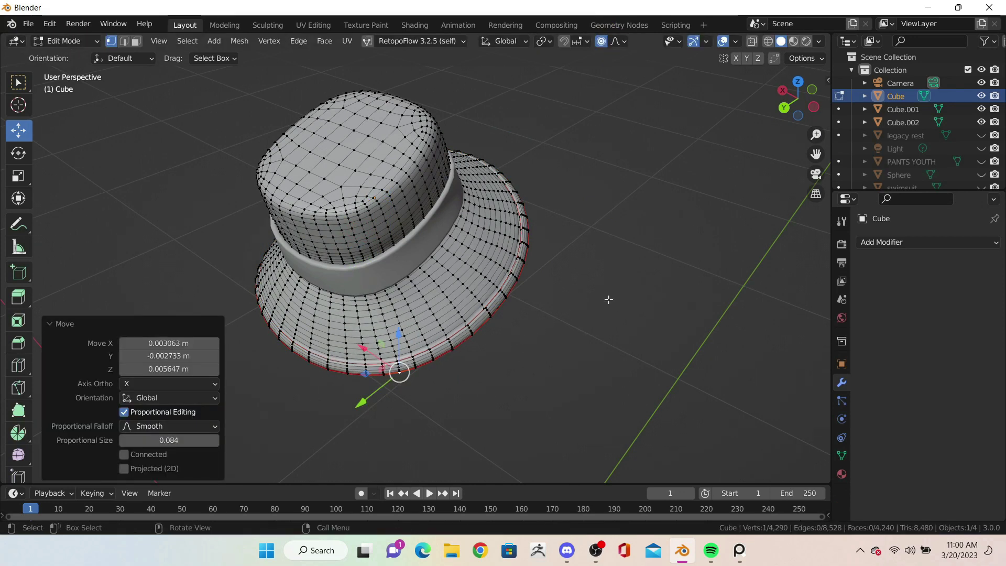
Step: Add a smoothing Subdivision modifier to the hat
key("Tab")
mouse_move(539, 298)
middle_mouse_down()
mouse_move(574, 316)
mouse_move(581, 309)
middle_mouse_up()
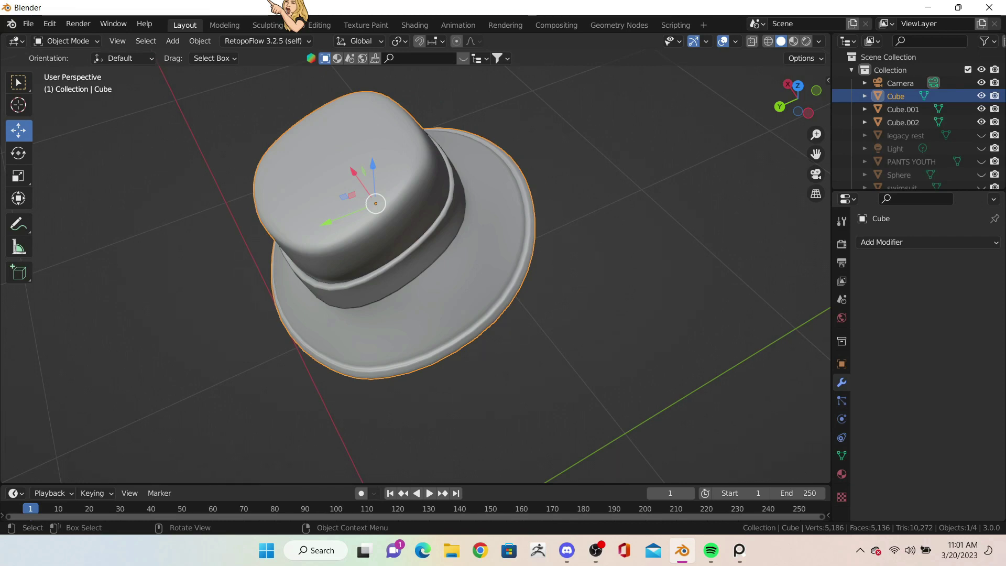
middle_click_drag(366, 157, 579, 305)
left_click(927, 242)
Step: Convert the hat to a plain mesh, baking in its modifiers
left_click(733, 474)
mouse_move(733, 475)
middle_mouse_down()
mouse_move(618, 292)
mouse_move(419, 273)
middle_mouse_up()
right_click(419, 273)
left_click(542, 287)
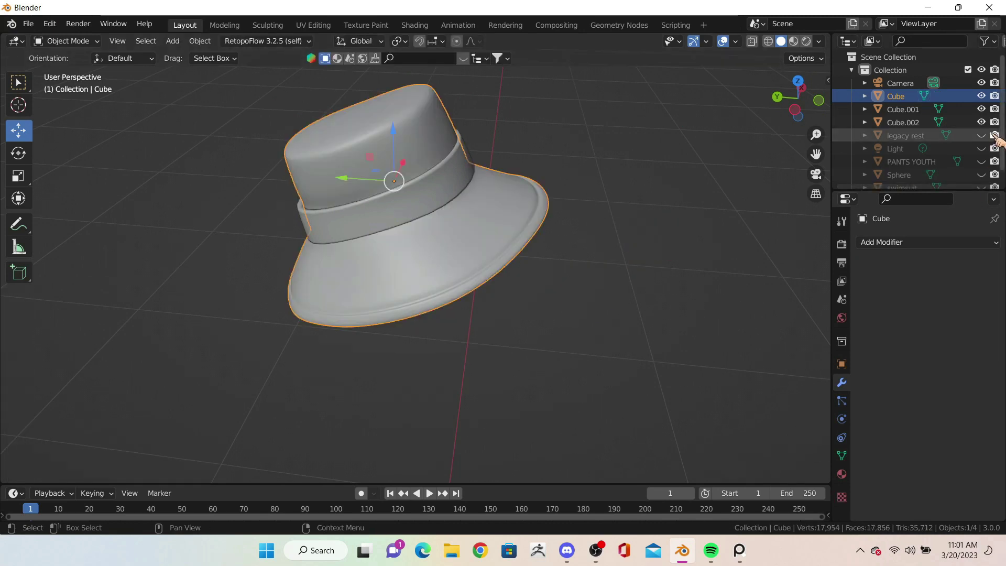
Step: Unhide the swimsuit model, lower the hat in Z, and frame Cube.002
scroll(974, 147, "down", 1)
left_click(981, 176)
middle_click_drag(523, 262, 456, 239)
left_click_drag(425, 199, 449, 356)
left_click(427, 242)
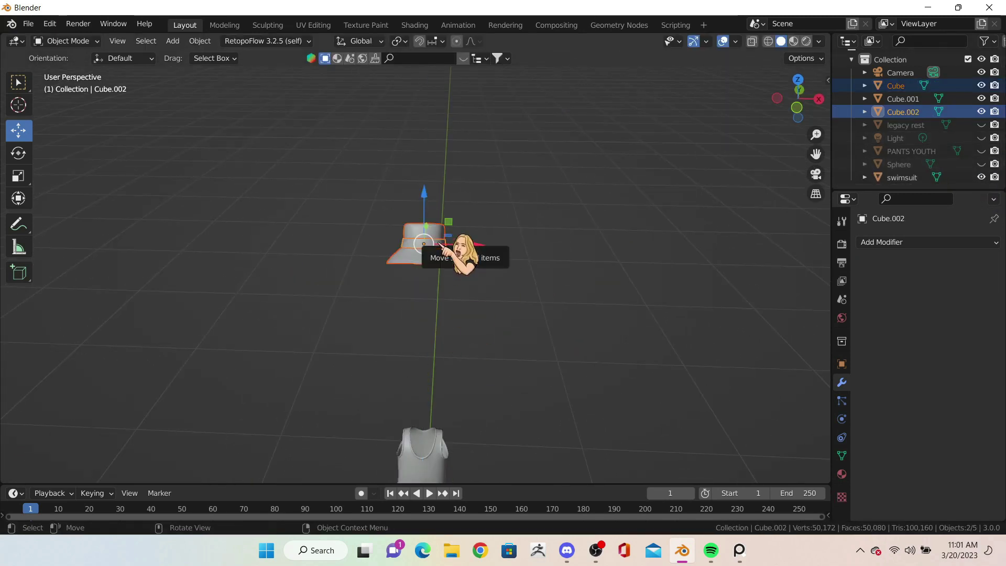
key("KP_Decimal")
Step: Make the right area a UV Editor, unwrap the whole hat, and join the pieces into Cube.002
left_click(430, 41)
left_click(455, 104)
key("Tab")
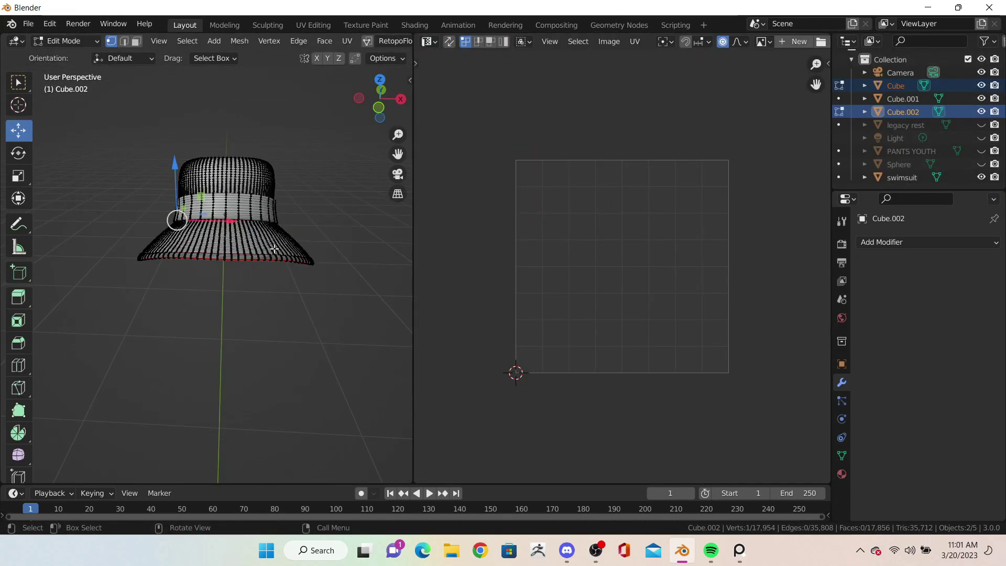
key("a")
key("u")
key("Return")
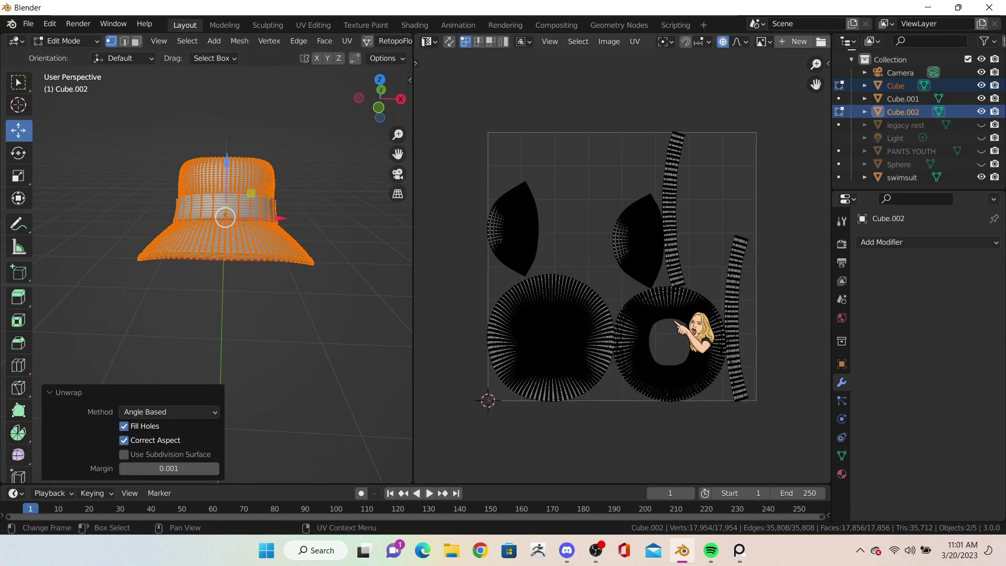
key("Tab")
key("ctrl+j")
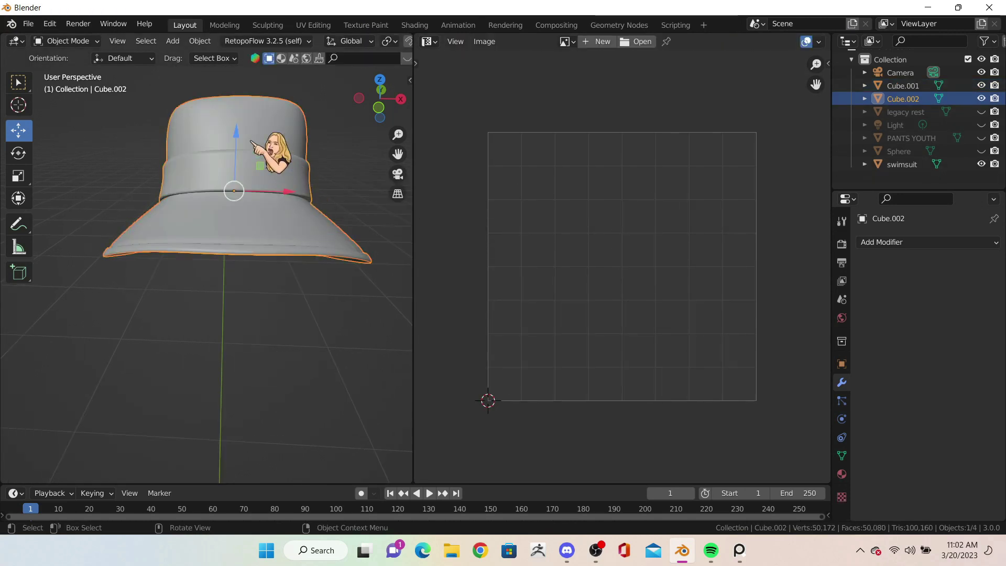